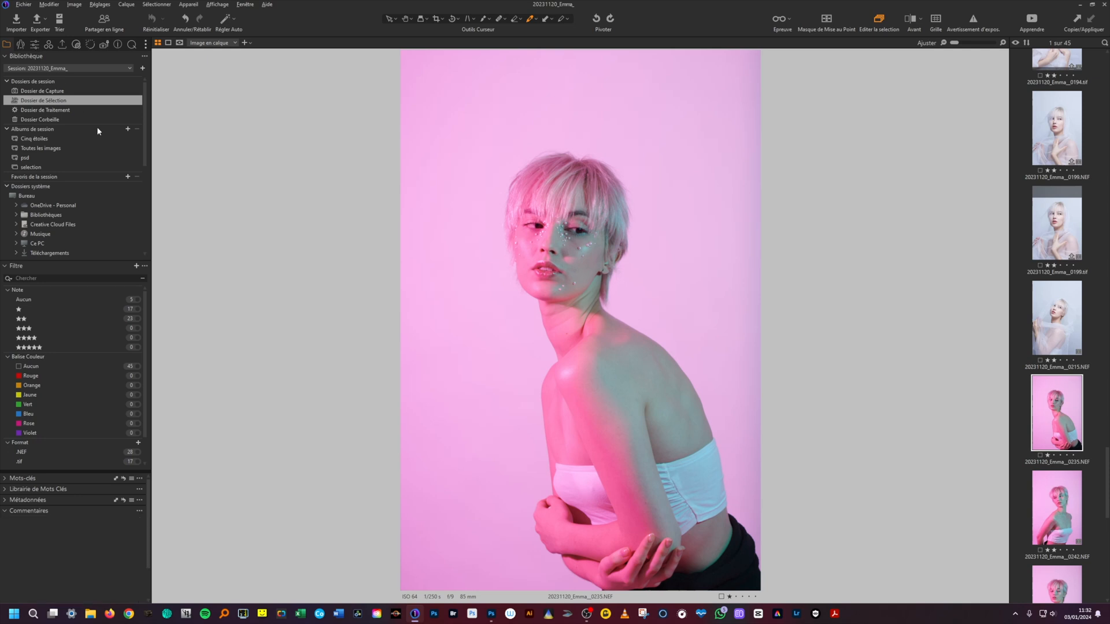
Show the image adjustment tools, widen the tool area, and cool the white balance to about 4781 K.
click(34, 45)
drag(150, 268, 188, 277)
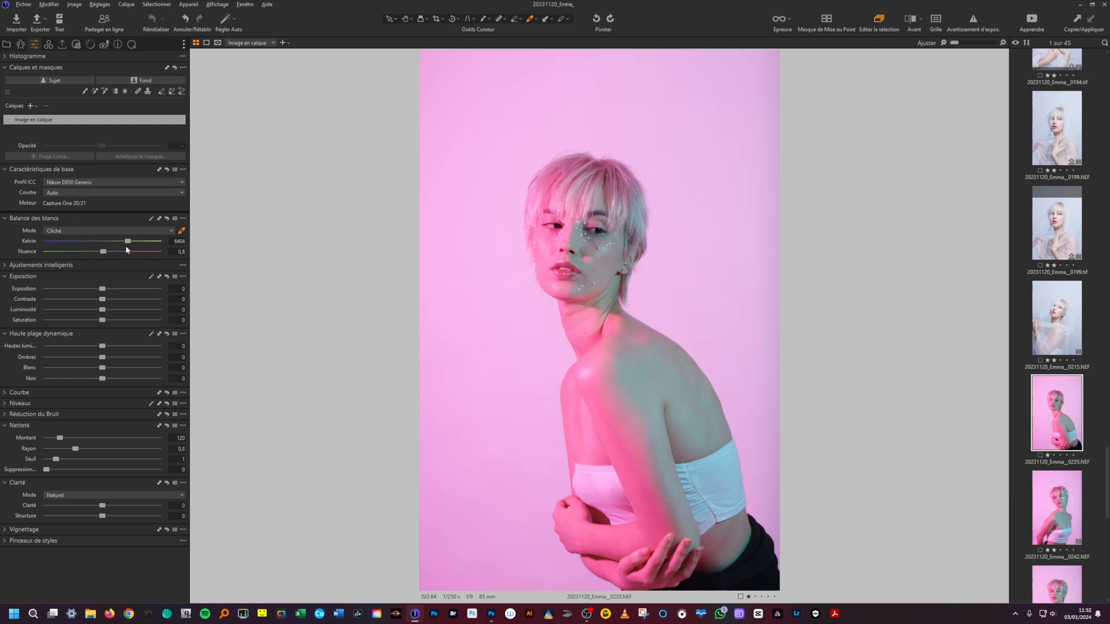
drag(129, 242, 124, 241)
drag(113, 242, 123, 245)
drag(114, 246, 113, 245)
drag(110, 242, 109, 242)
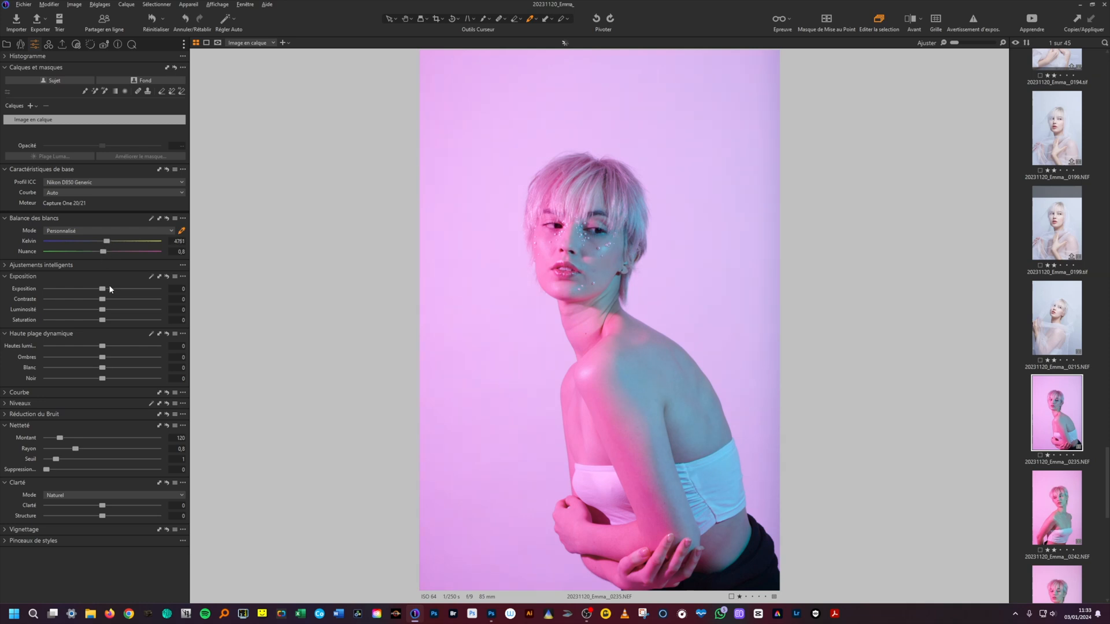
Try a cooler, more magenta white balance of 3856 K with a tint of 7.8.
drag(103, 253, 107, 254)
drag(106, 254, 104, 254)
drag(110, 255, 110, 253)
drag(106, 242, 105, 242)
drag(102, 244, 106, 244)
mouse_move(109, 254)
mouse_down()
mouse_move(94, 253)
mouse_move(106, 259)
mouse_up()
drag(105, 242, 102, 245)
drag(100, 243, 86, 244)
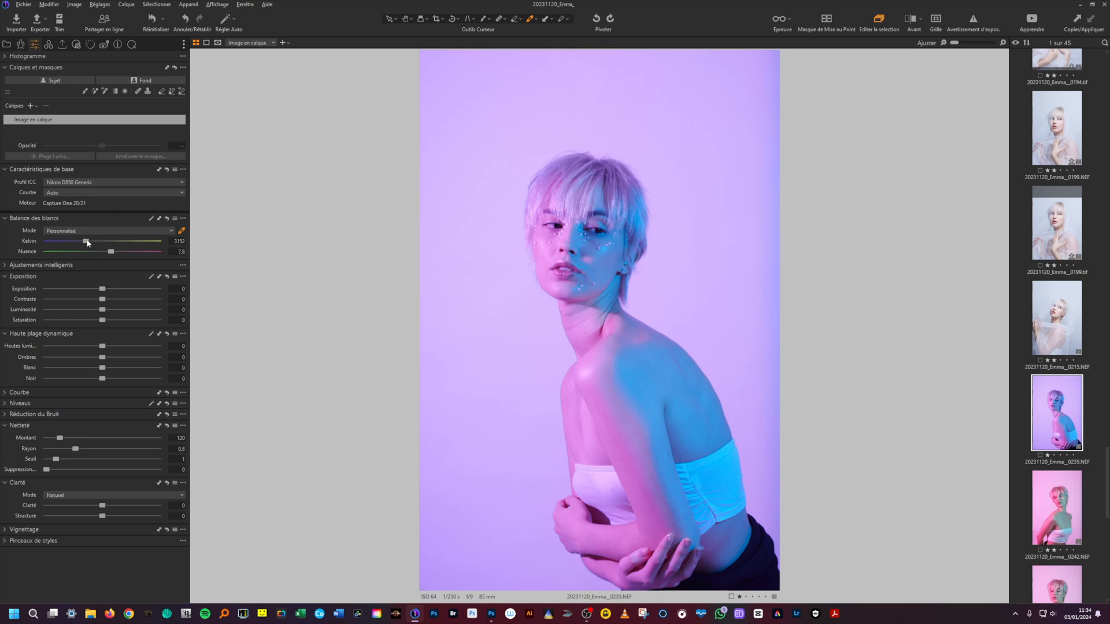
drag(85, 244, 95, 244)
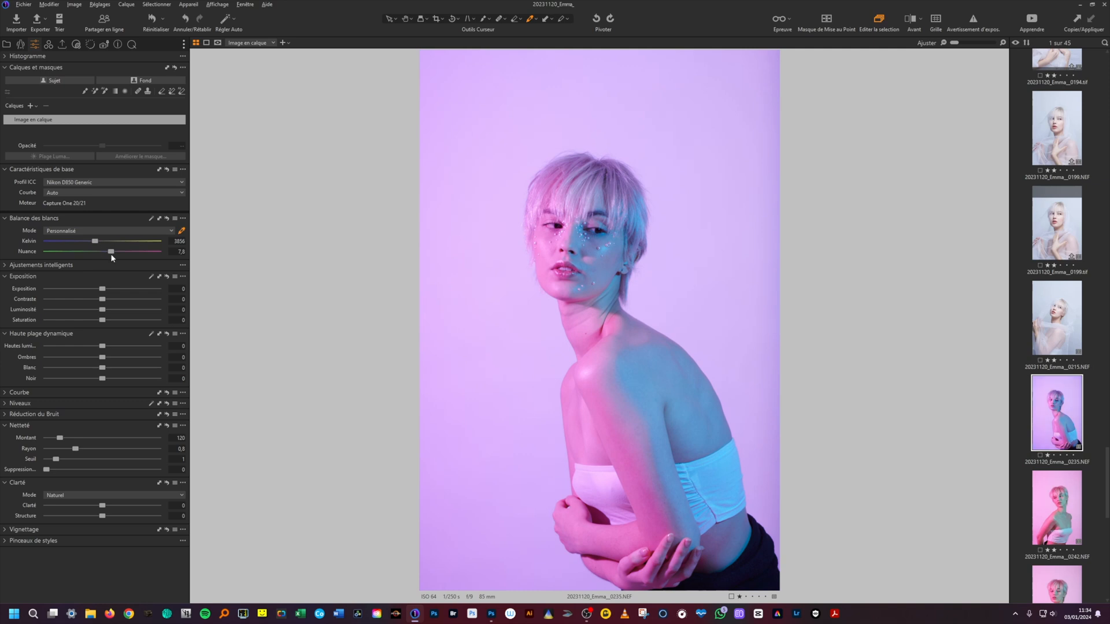
Test an extreme green tint, then set the white balance to a tint of 1.6 and 3722 K.
drag(107, 254, 33, 257)
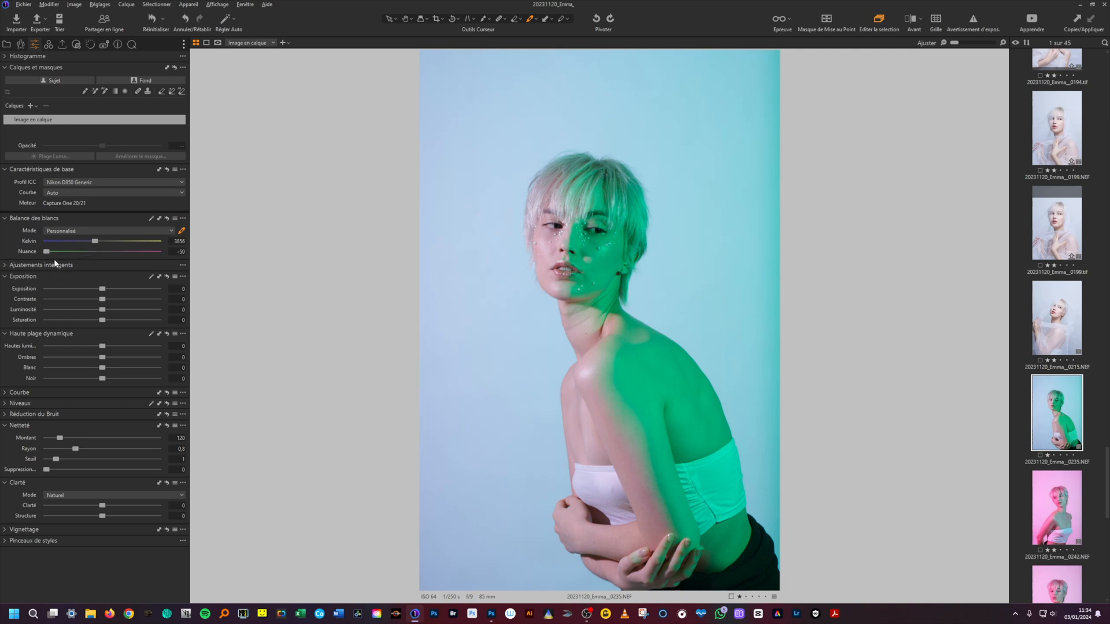
drag(46, 252, 110, 260)
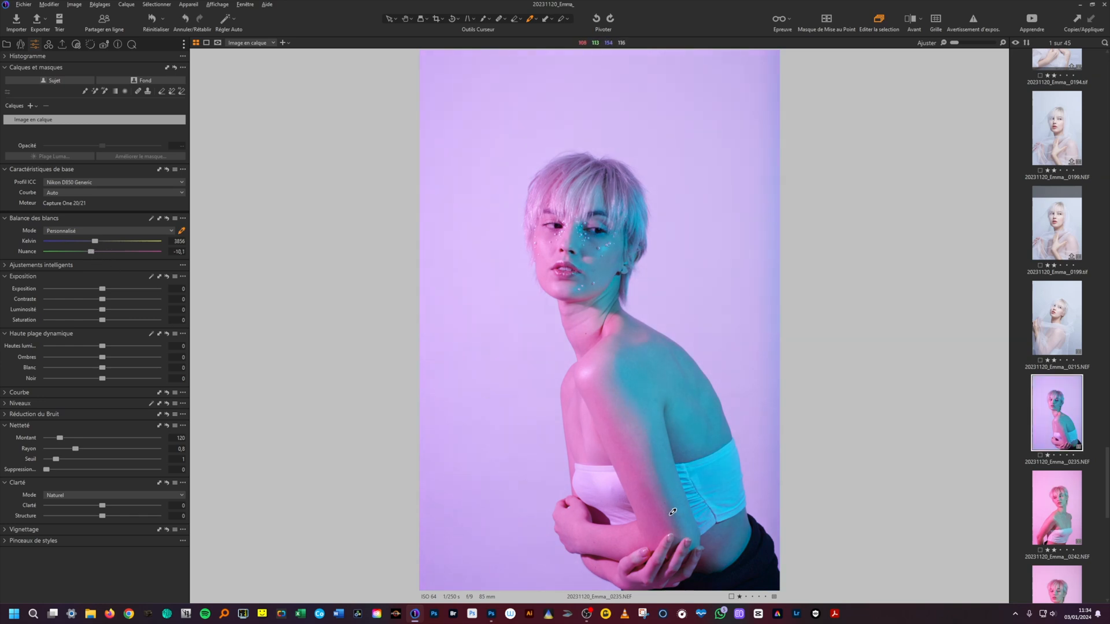
drag(90, 253, 104, 257)
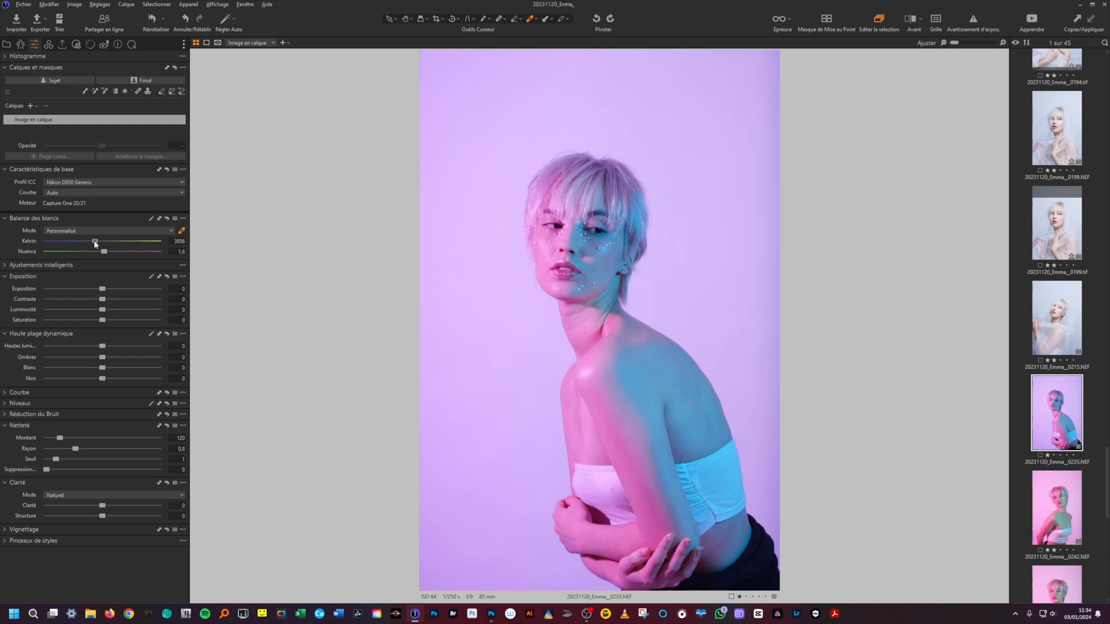
drag(95, 242, 87, 241)
click(94, 242)
Set exposure to -0.06, contrast 3, brightness 1 and saturation 2, with highlights -12, white 3 and black -4.
drag(102, 291, 102, 291)
drag(101, 291, 140, 325)
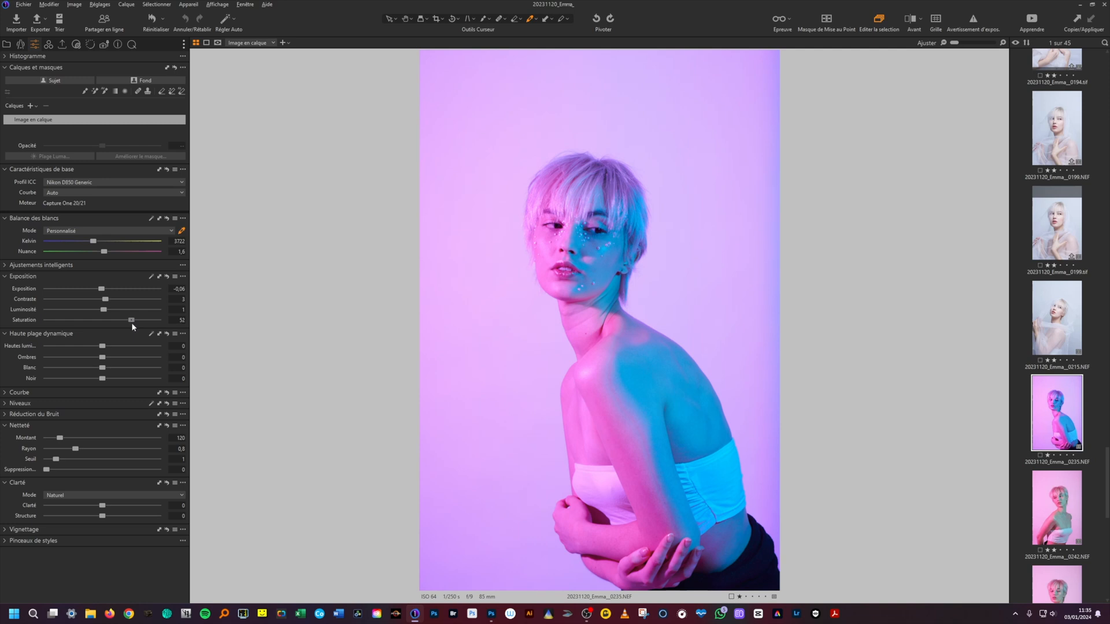
drag(132, 327, 105, 323)
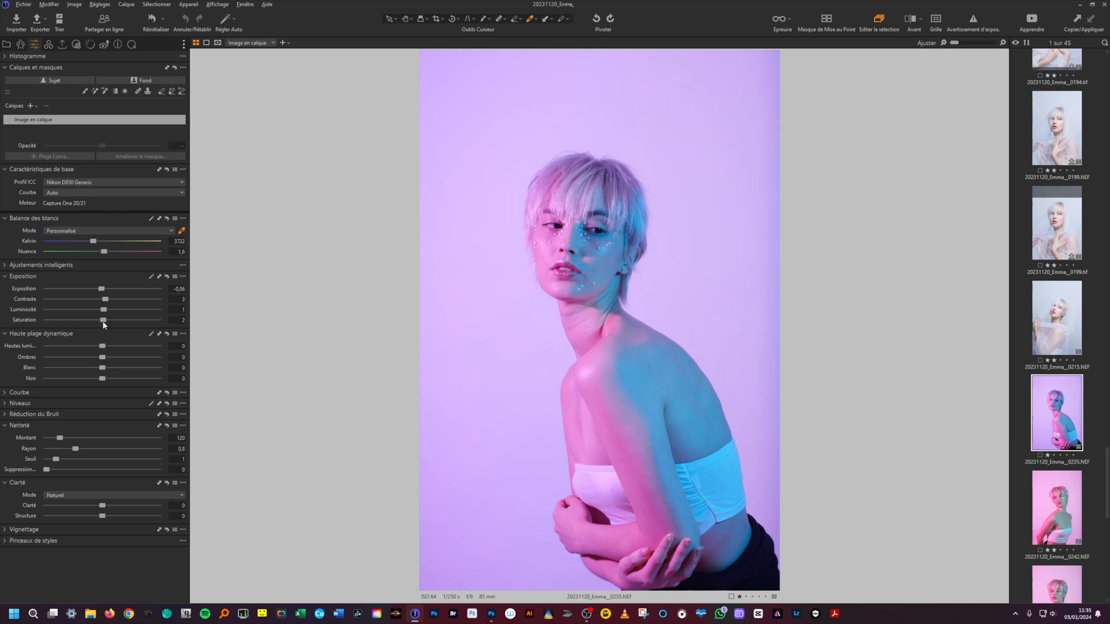
drag(102, 346, 109, 351)
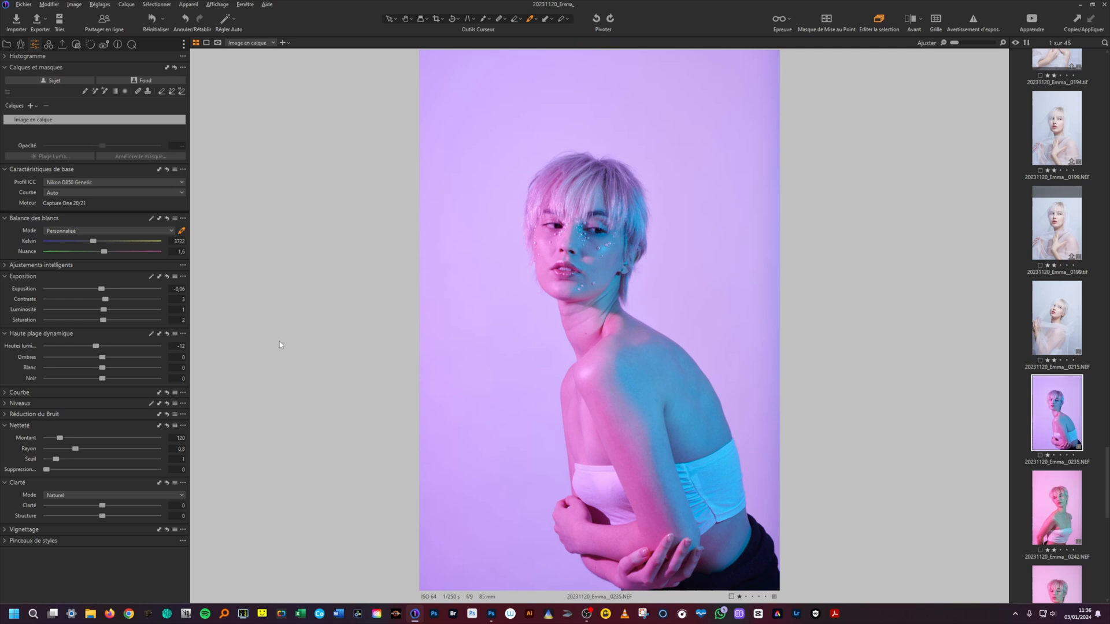
mouse_move(102, 357)
mouse_down()
mouse_move(93, 366)
mouse_move(122, 371)
mouse_move(101, 378)
mouse_up()
Compare the portrait before and after the adjustments with the split divider, and return to the normal view.
click(910, 23)
click(911, 24)
click(919, 24)
click(928, 41)
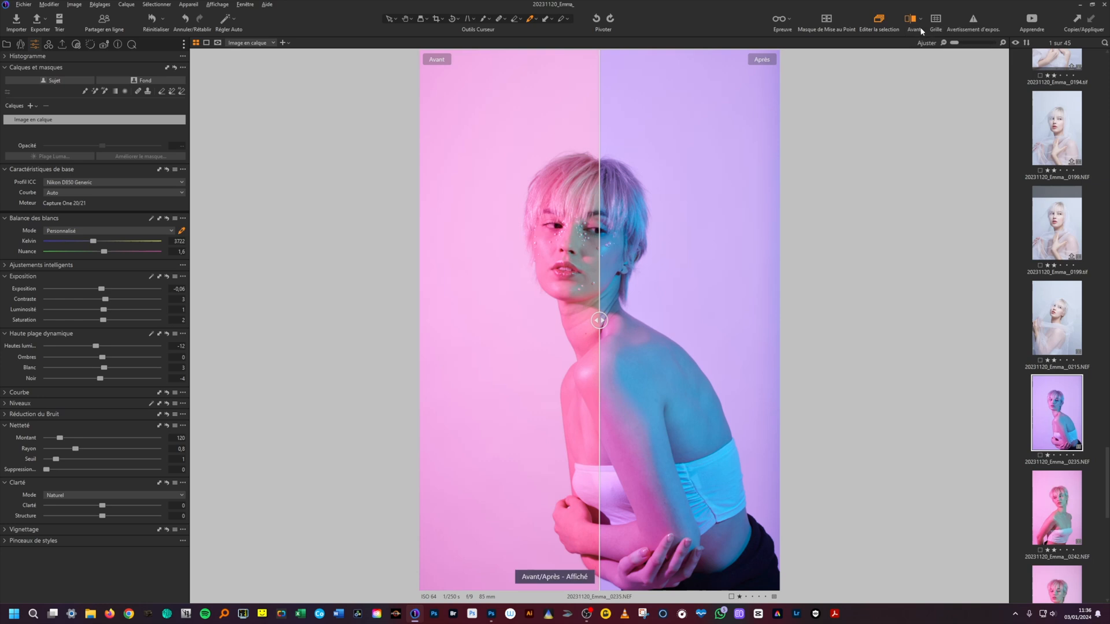
mouse_move(600, 320)
mouse_down()
mouse_move(763, 323)
mouse_move(414, 312)
mouse_move(624, 318)
mouse_move(537, 299)
mouse_move(617, 310)
mouse_move(538, 312)
mouse_move(718, 319)
mouse_move(553, 318)
mouse_move(585, 322)
mouse_move(758, 322)
mouse_move(525, 321)
mouse_move(626, 321)
mouse_move(534, 322)
mouse_move(606, 332)
mouse_up()
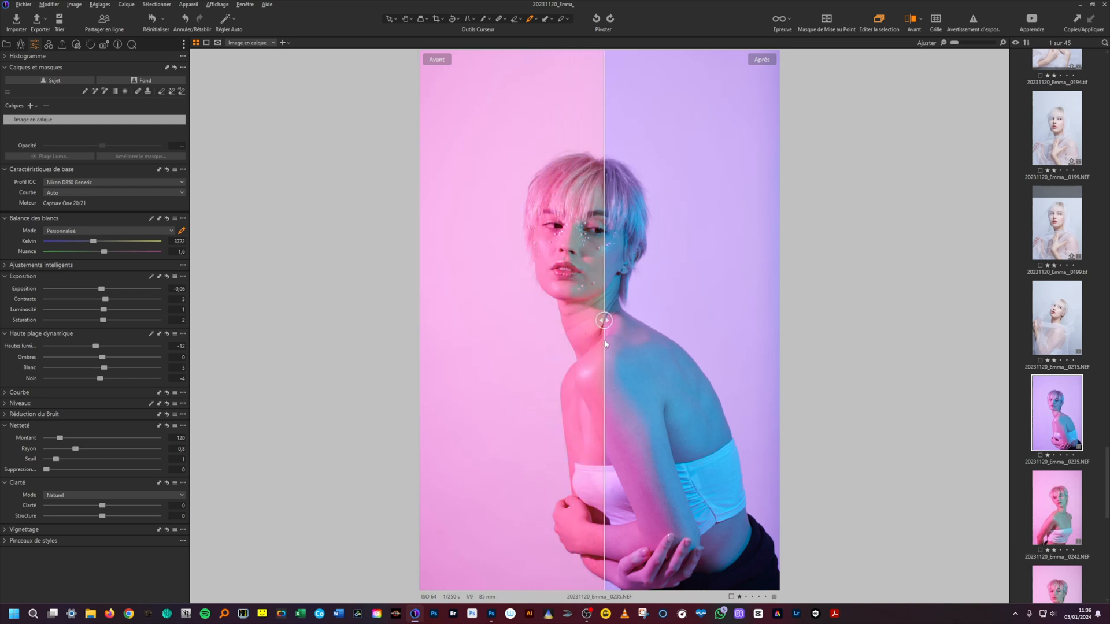
click(911, 20)
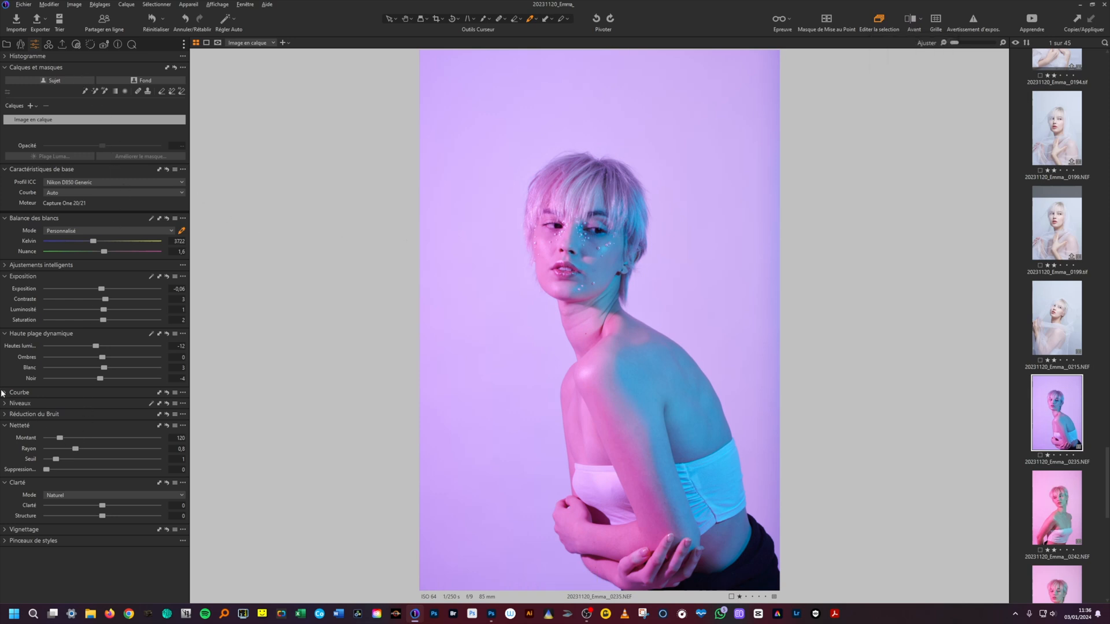
Try reshaping the red channel curve by adding points and lowering its midtones.
click(3, 393)
click(93, 454)
click(119, 437)
click(63, 476)
drag(94, 454, 160, 478)
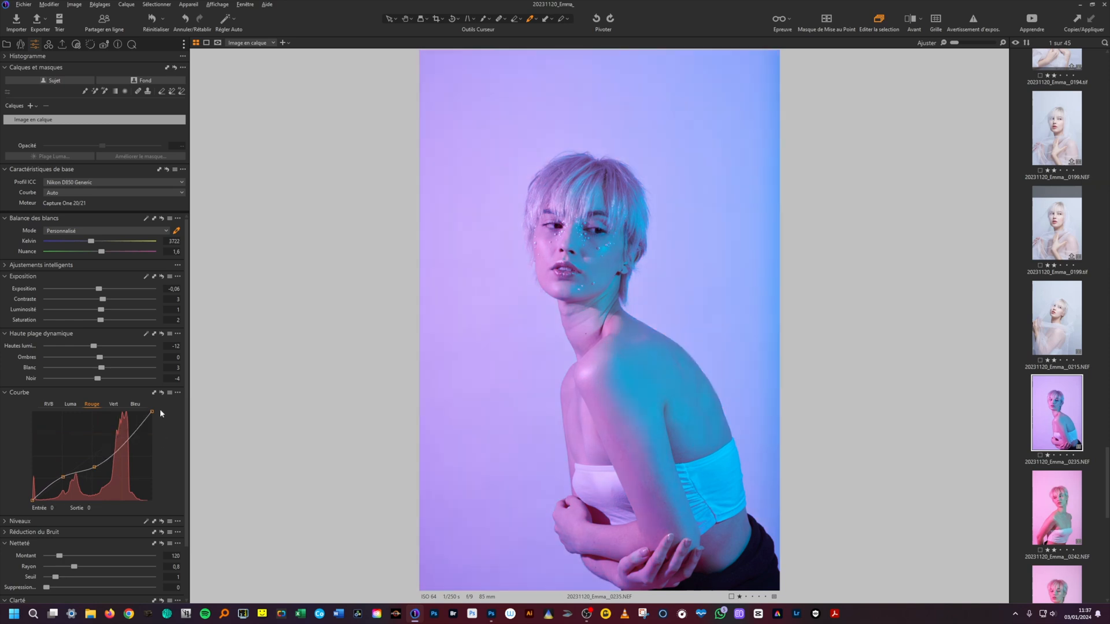
drag(63, 478, 79, 521)
drag(92, 459, 91, 456)
Go through the luma, green and blue curves, add a midpoint to the green one, and reset the curve adjustments.
click(70, 404)
click(114, 404)
click(137, 405)
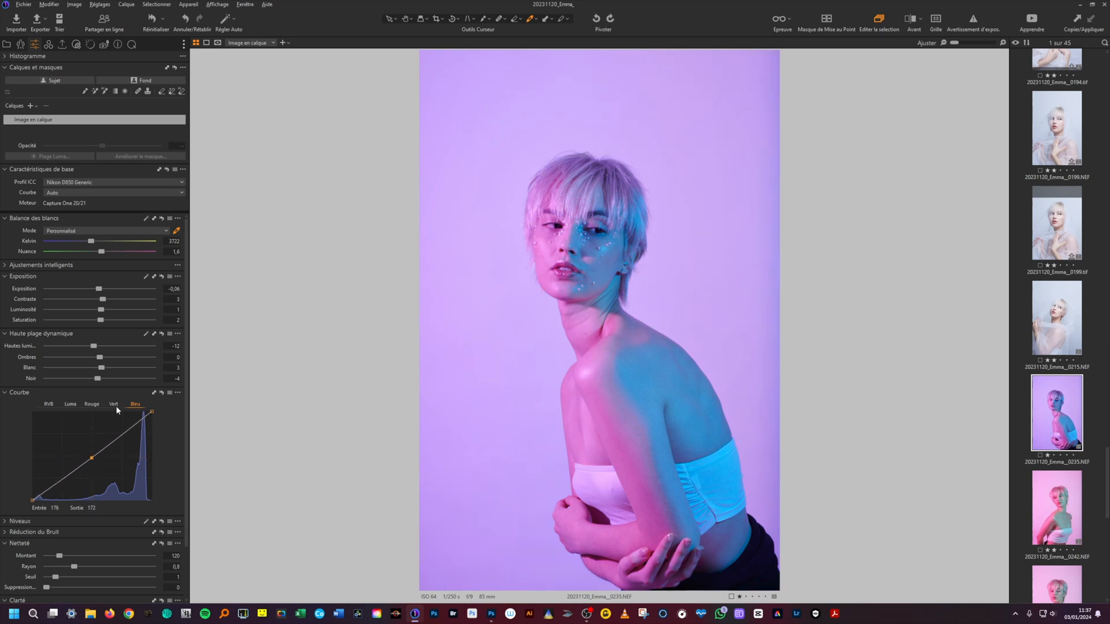
click(115, 406)
click(93, 456)
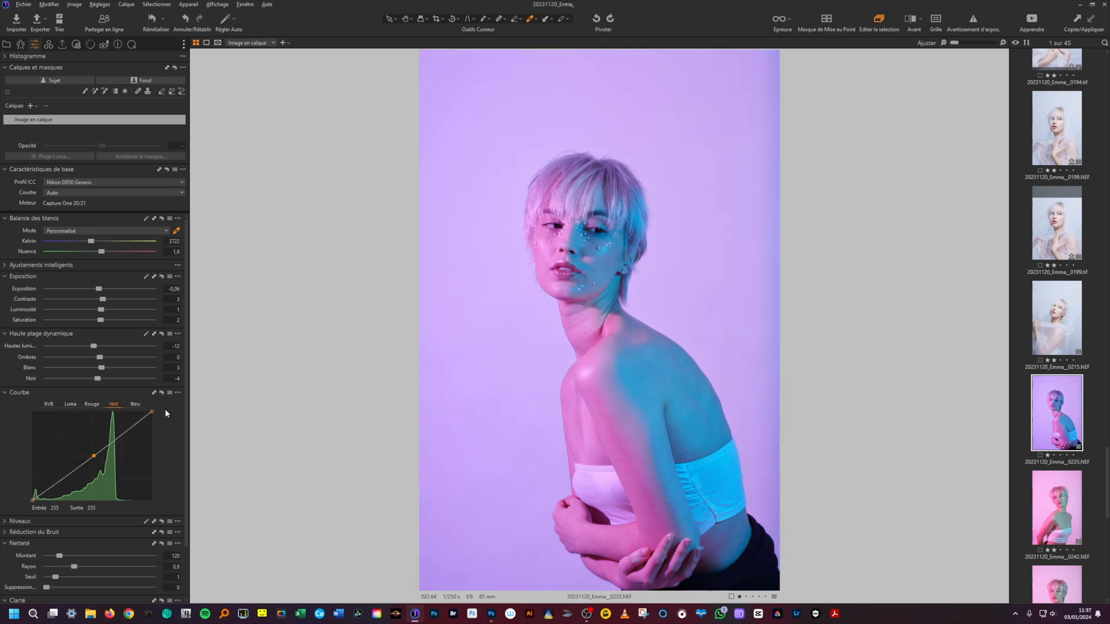
click(162, 394)
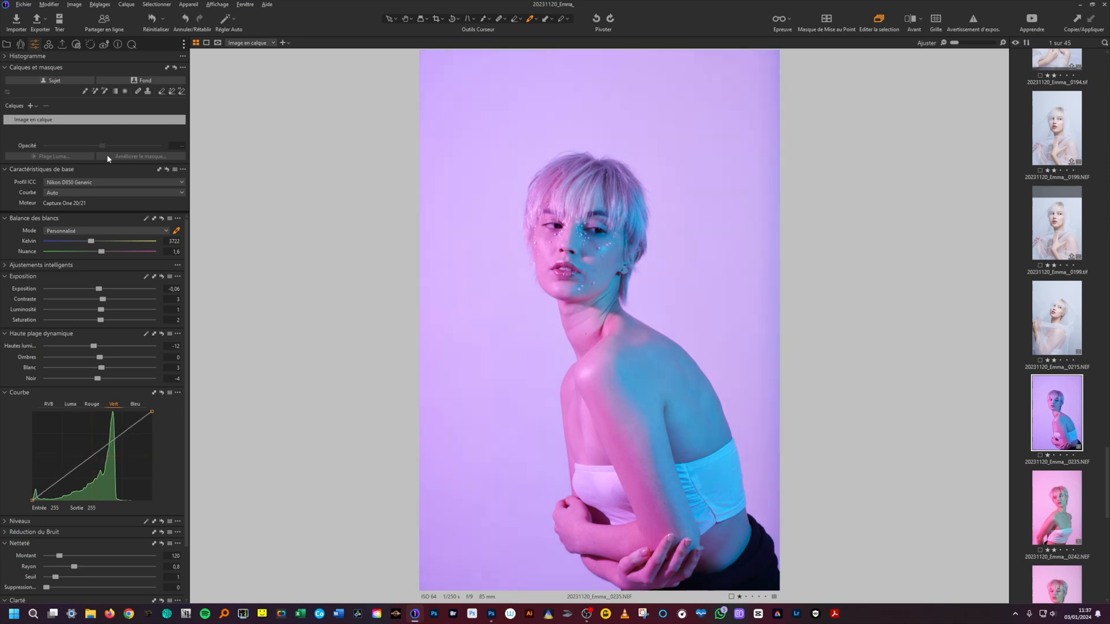
Add a new filled adjustment layer and briefly display its mask over the whole image.
click(36, 108)
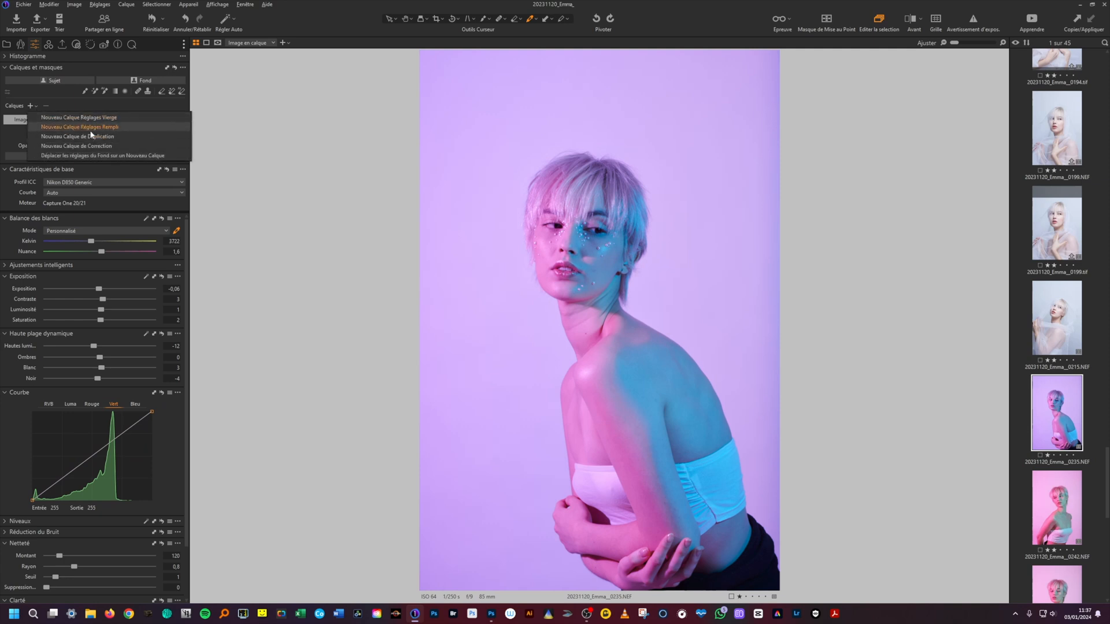
click(121, 127)
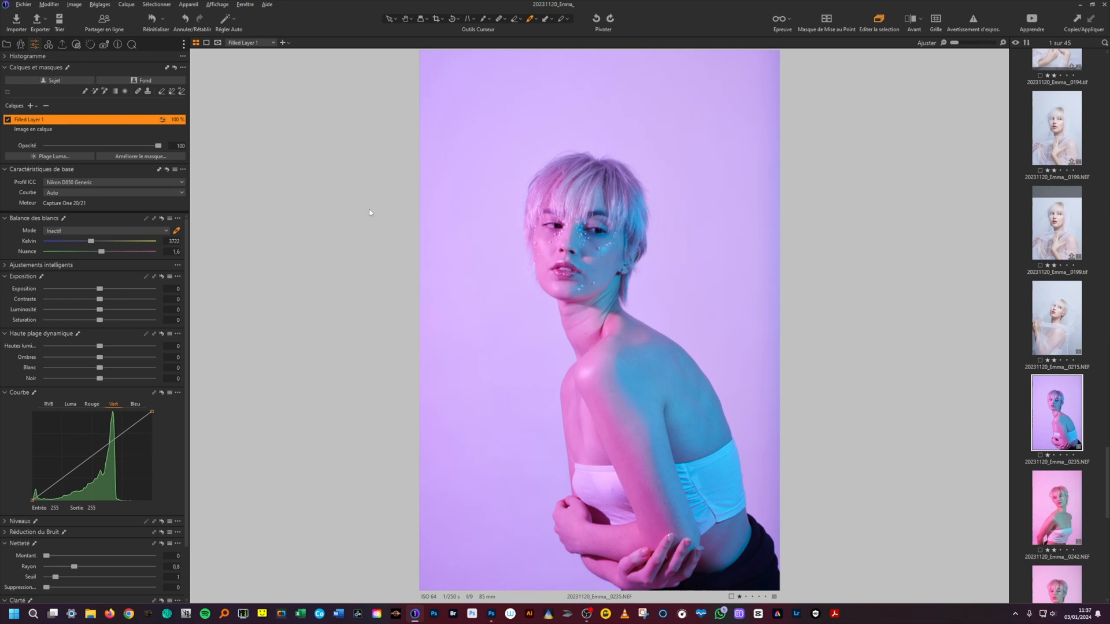
key(m)
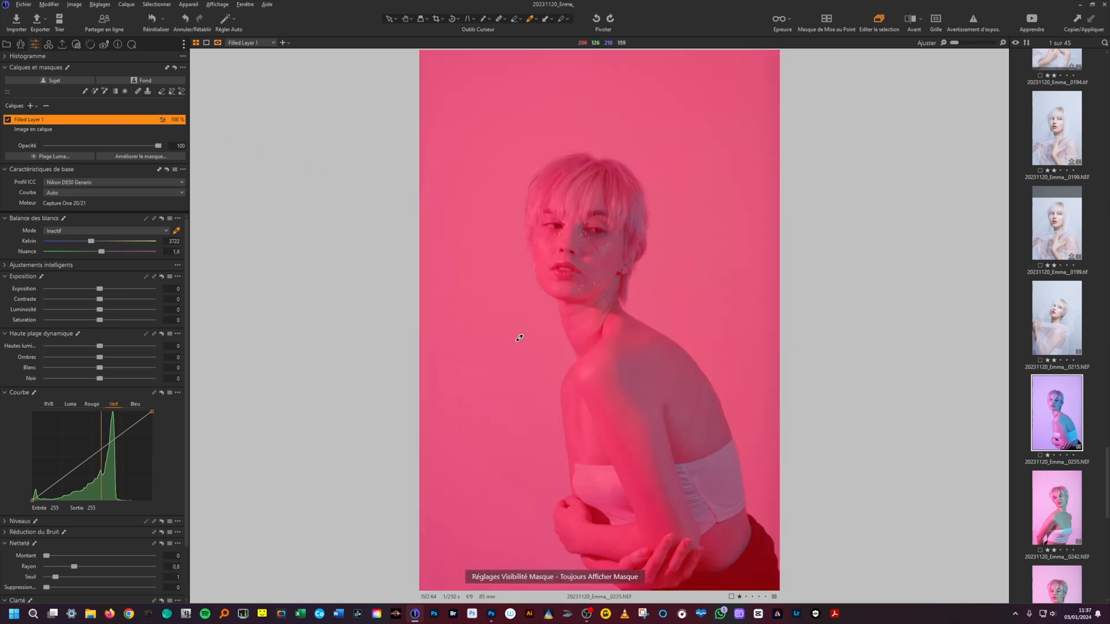
key(m)
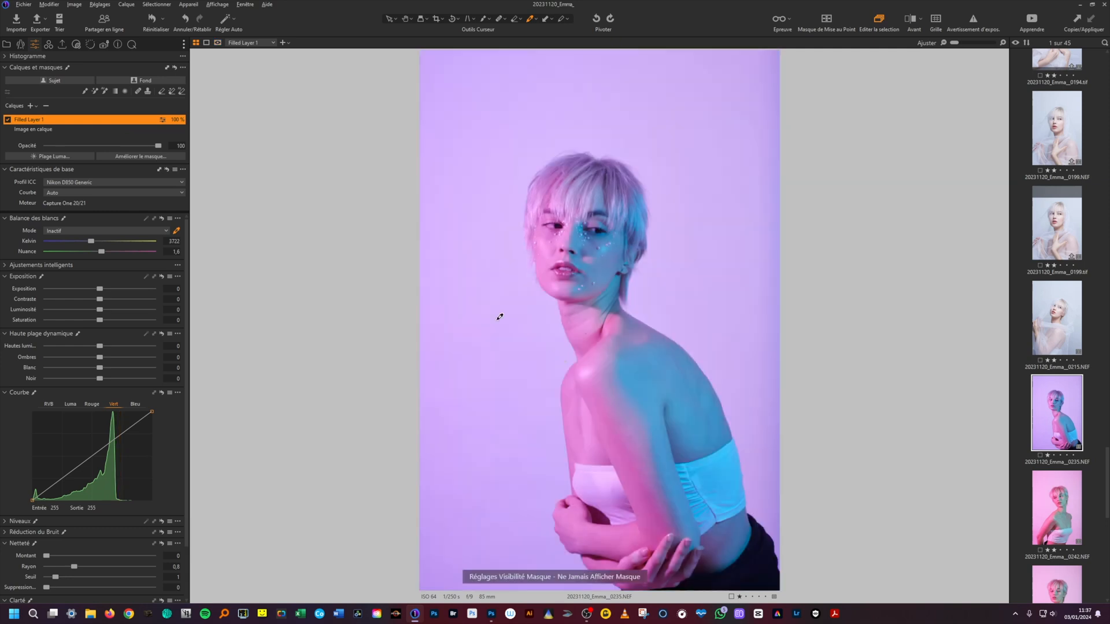
Try a skin tone correction on the blue-lit cheek with saturation 4.2 and lightness 0.7, and reset the colour editor.
click(49, 45)
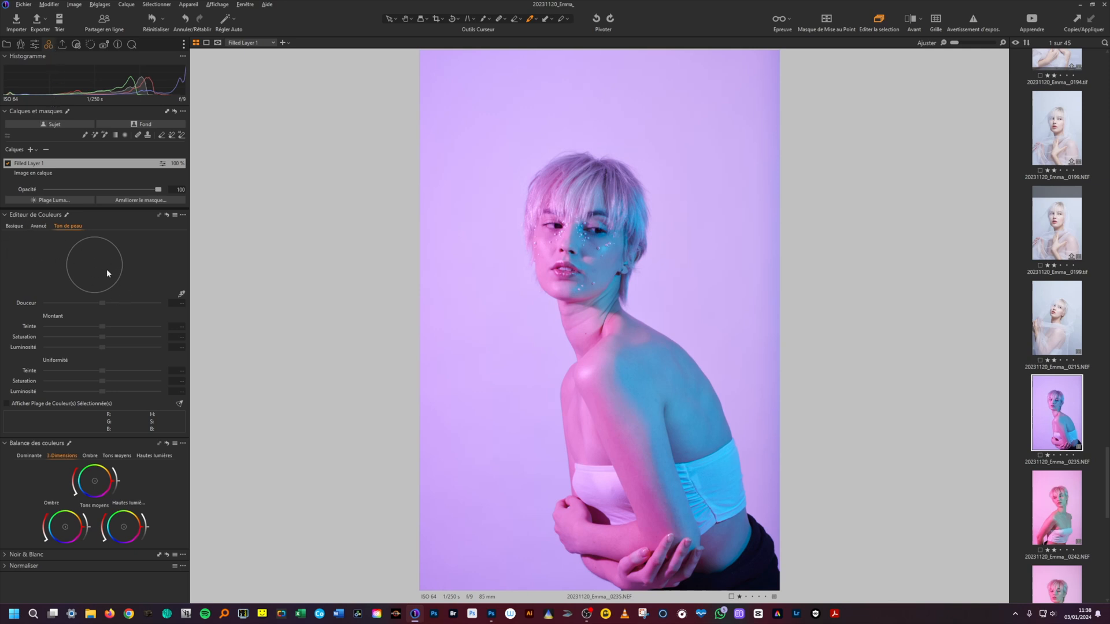
click(181, 295)
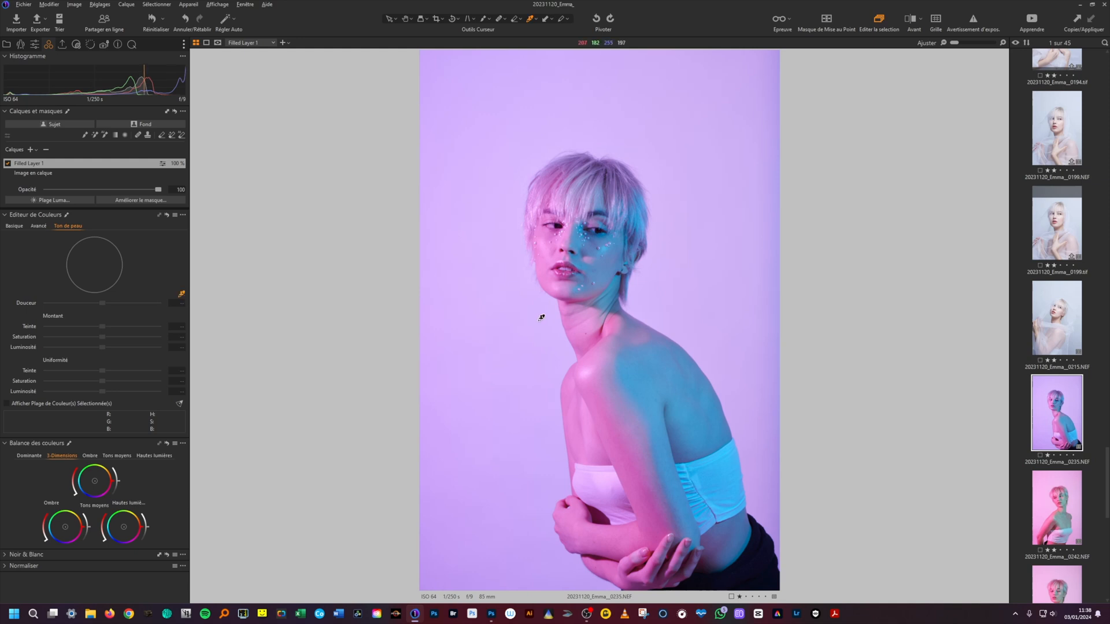
click(608, 266)
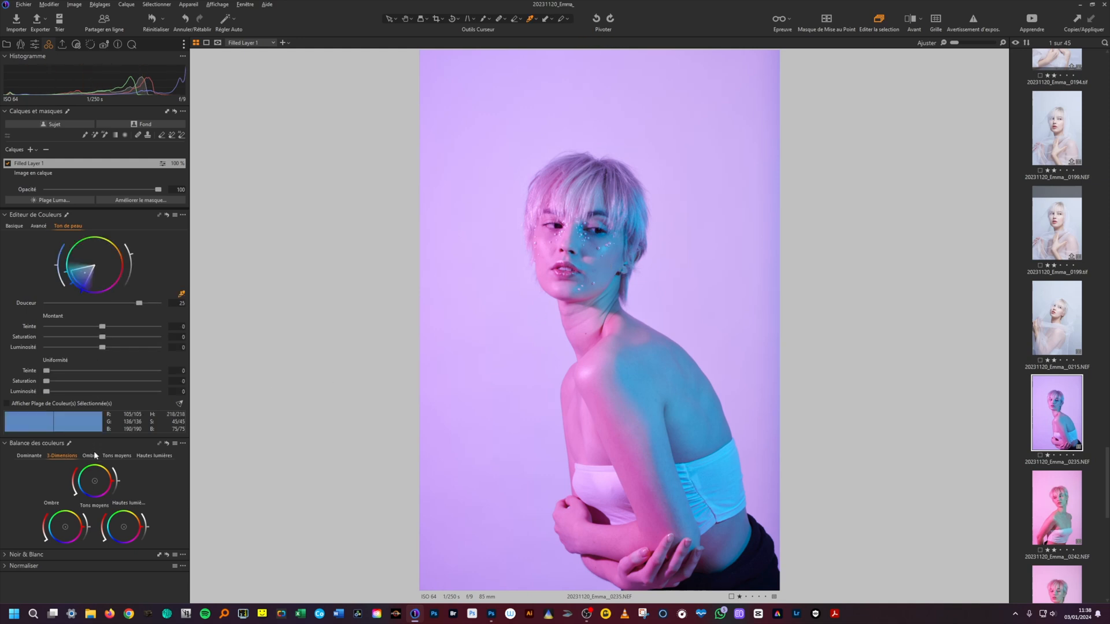
click(7, 444)
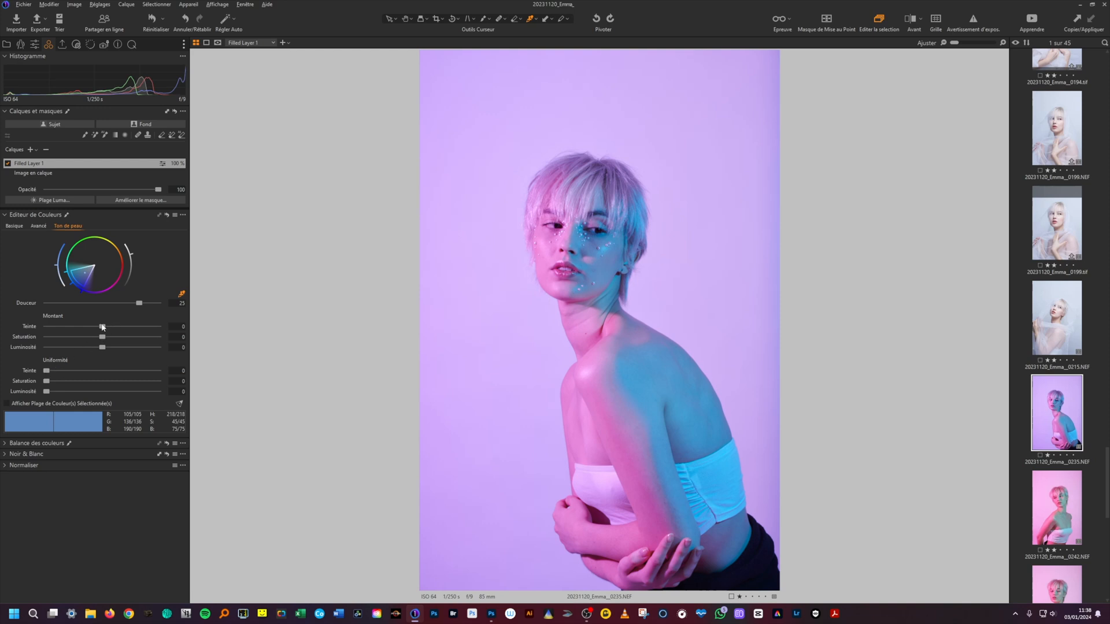
drag(102, 328, 59, 330)
mouse_move(101, 333)
mouse_down()
mouse_move(128, 340)
mouse_move(115, 340)
mouse_up()
drag(102, 347, 106, 347)
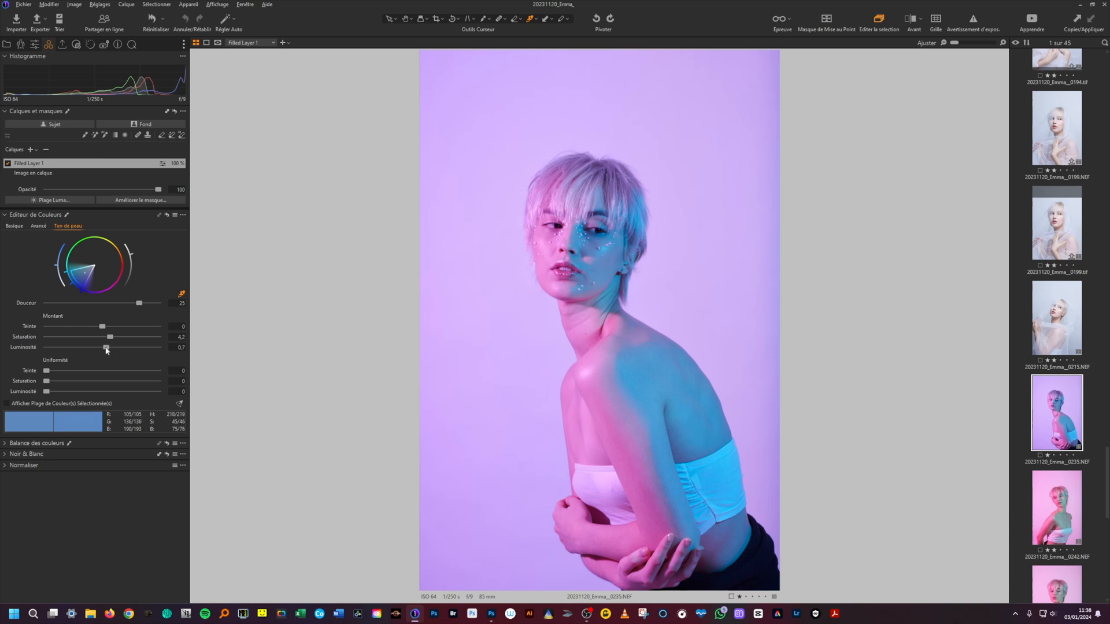
click(167, 213)
Sample the blue-lit skin on the shoulder in the advanced colour editor and set hue -3.5, saturation 5.8 and lightness 0.
click(39, 226)
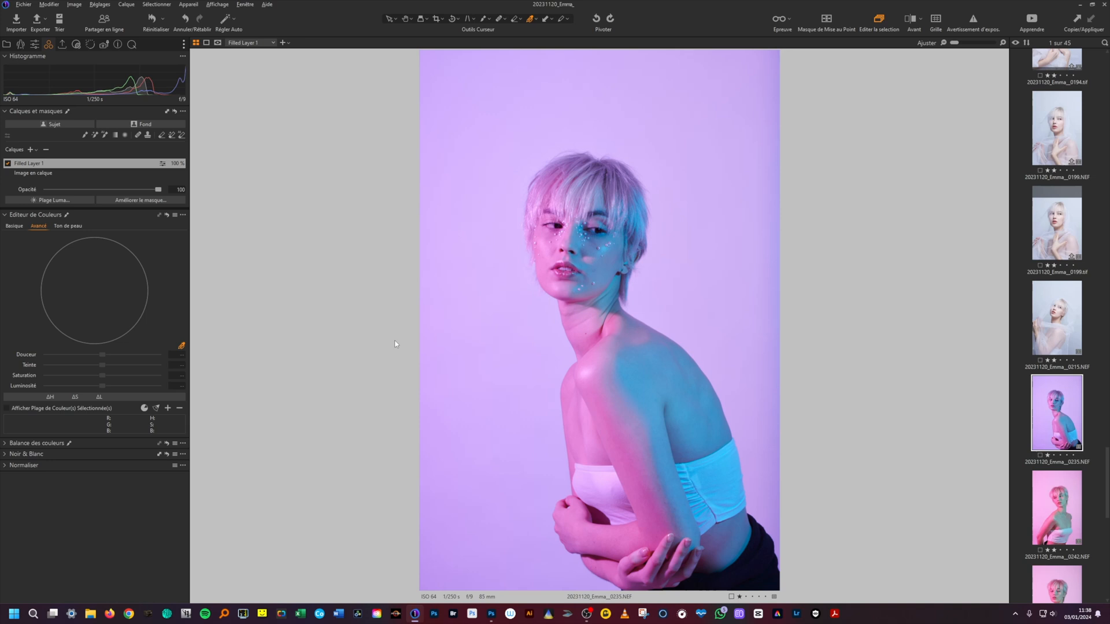
click(656, 383)
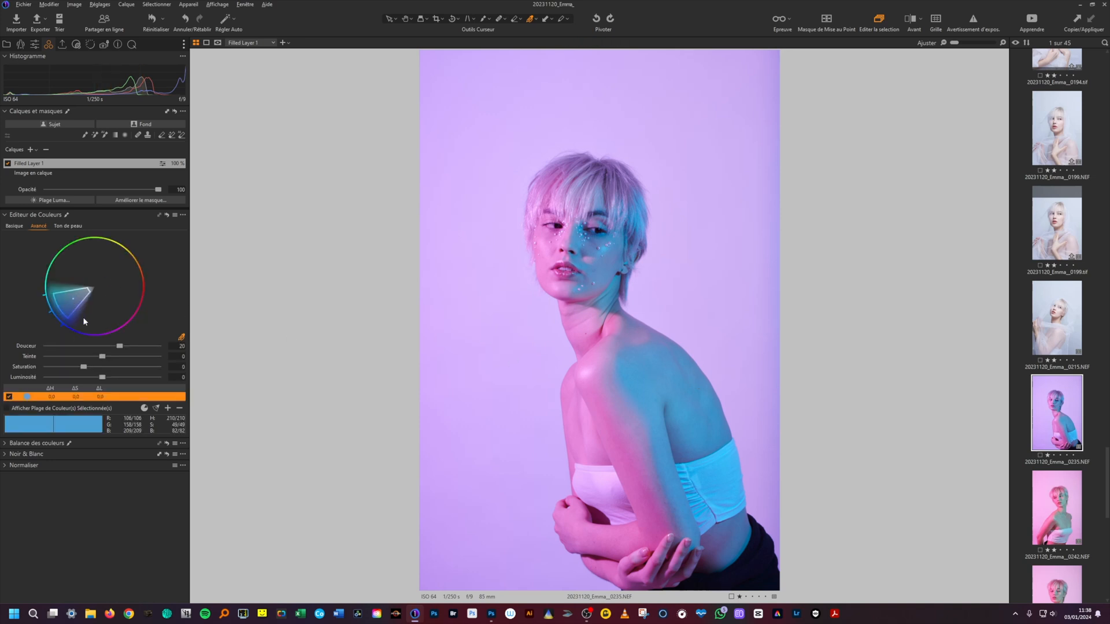
drag(104, 357, 80, 370)
double_click(81, 367)
drag(96, 357, 98, 359)
mouse_move(85, 368)
mouse_down()
mouse_move(100, 377)
mouse_move(56, 379)
mouse_move(111, 379)
mouse_move(99, 380)
mouse_up()
double_click(99, 378)
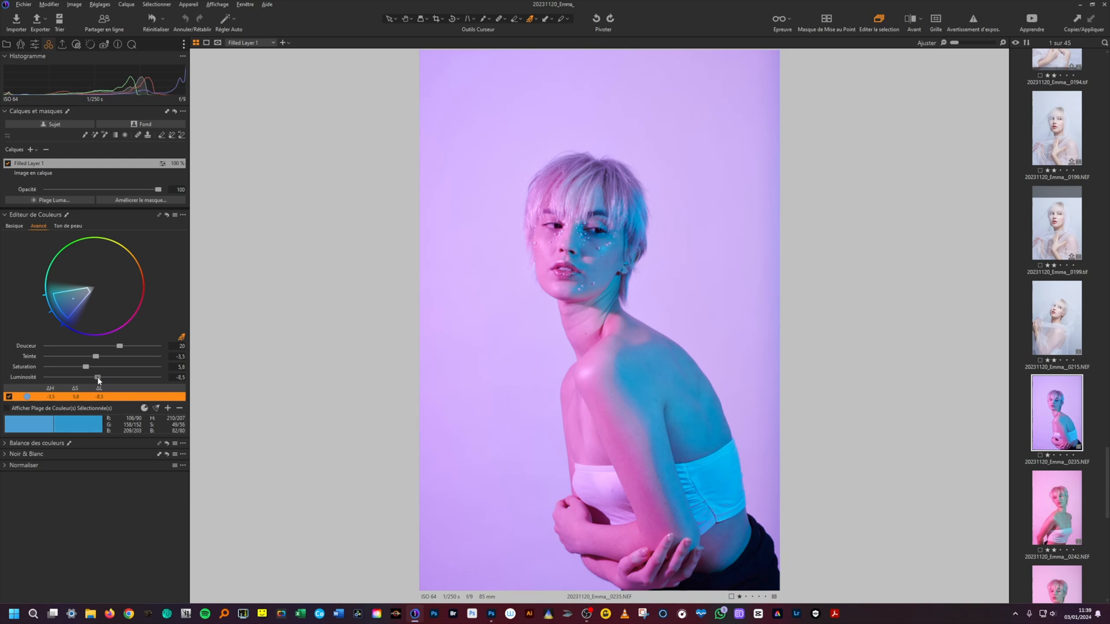
double_click(102, 378)
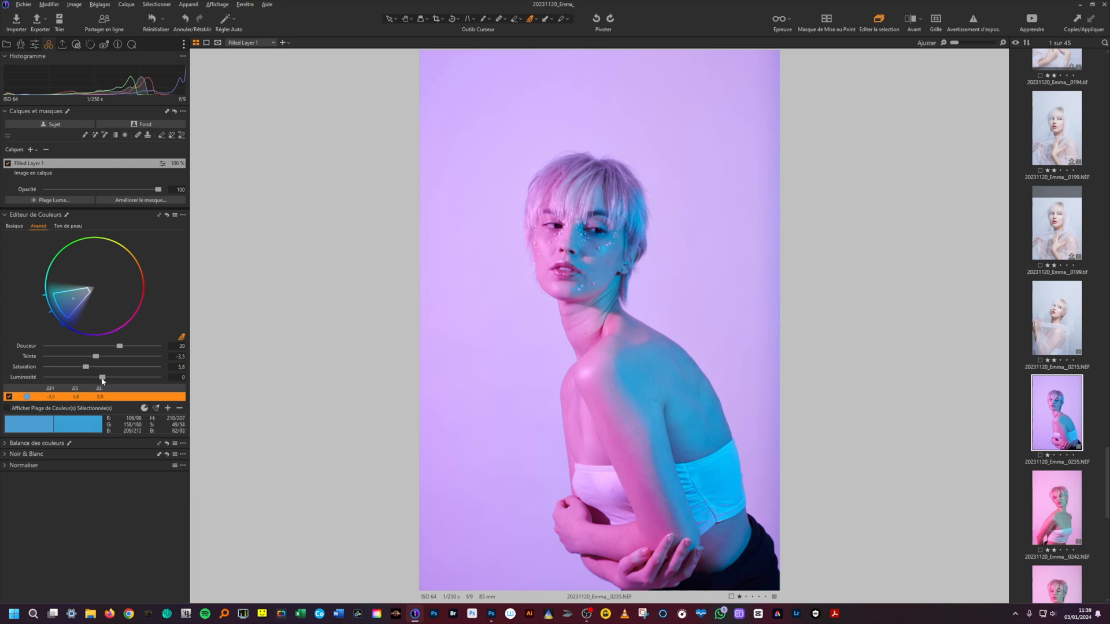
Compare the colour-edited portrait with the original in the split before/after view, and close the comparison.
click(911, 22)
mouse_move(595, 318)
mouse_down()
mouse_move(616, 315)
mouse_move(515, 318)
mouse_move(696, 318)
mouse_move(483, 318)
mouse_move(614, 317)
mouse_move(588, 320)
mouse_up()
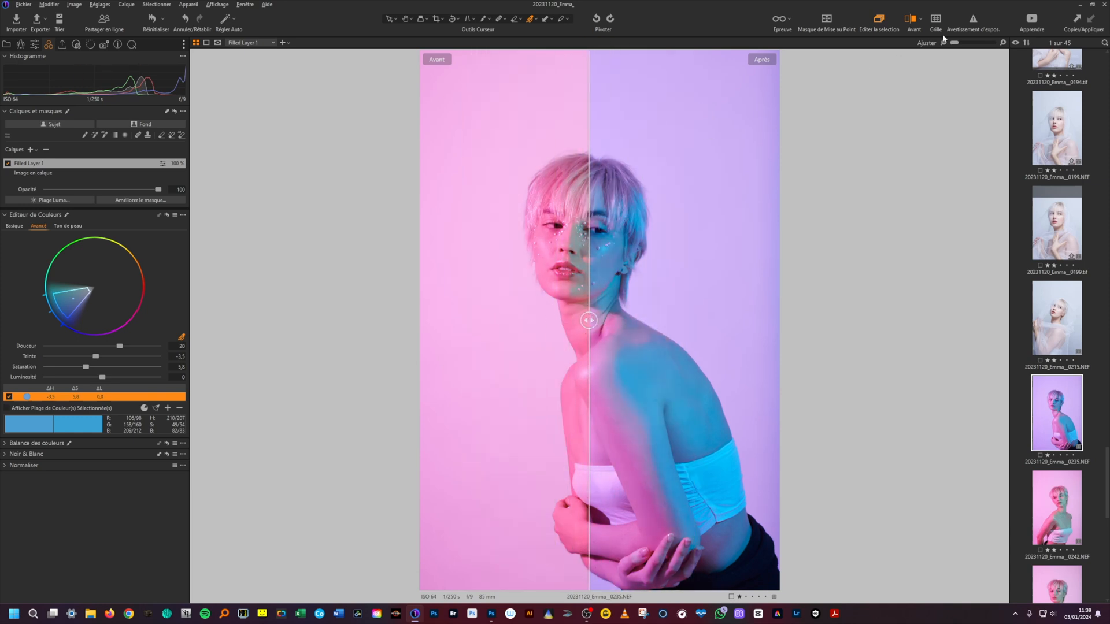
click(910, 22)
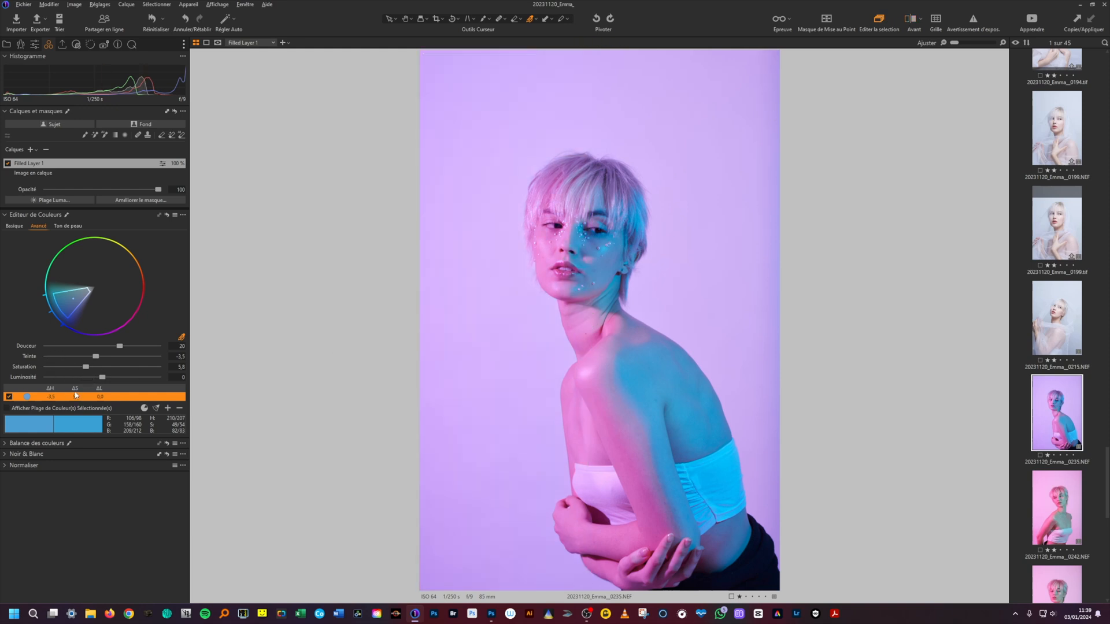
Compare the image with and without the blue correction by repeatedly resetting the colour editor and undoing the reset.
click(167, 215)
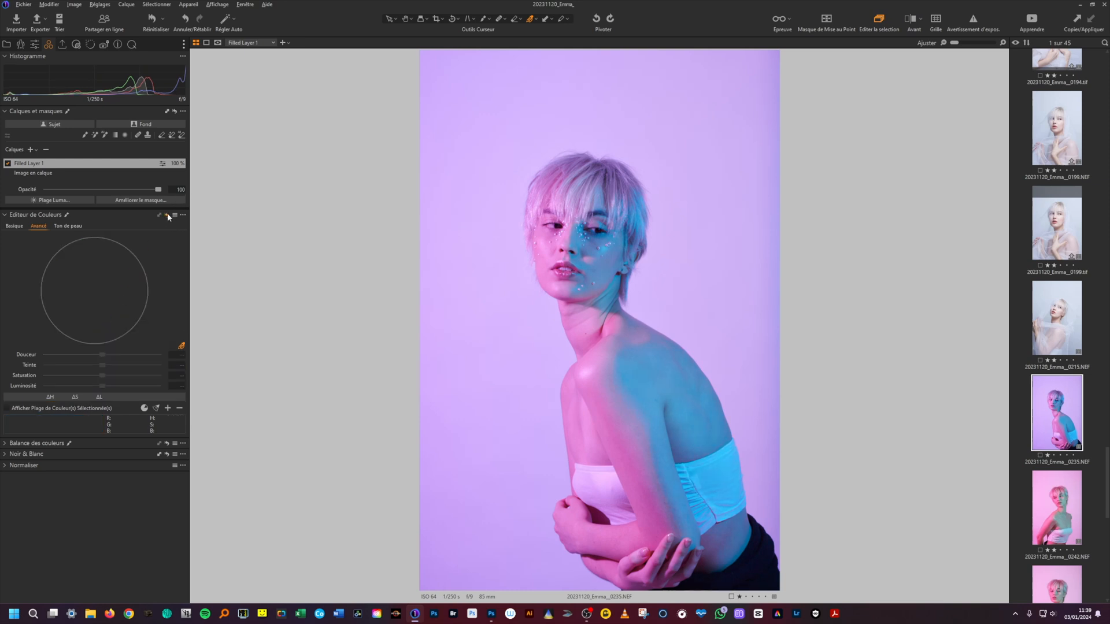
key(ctrl+z)
click(167, 215)
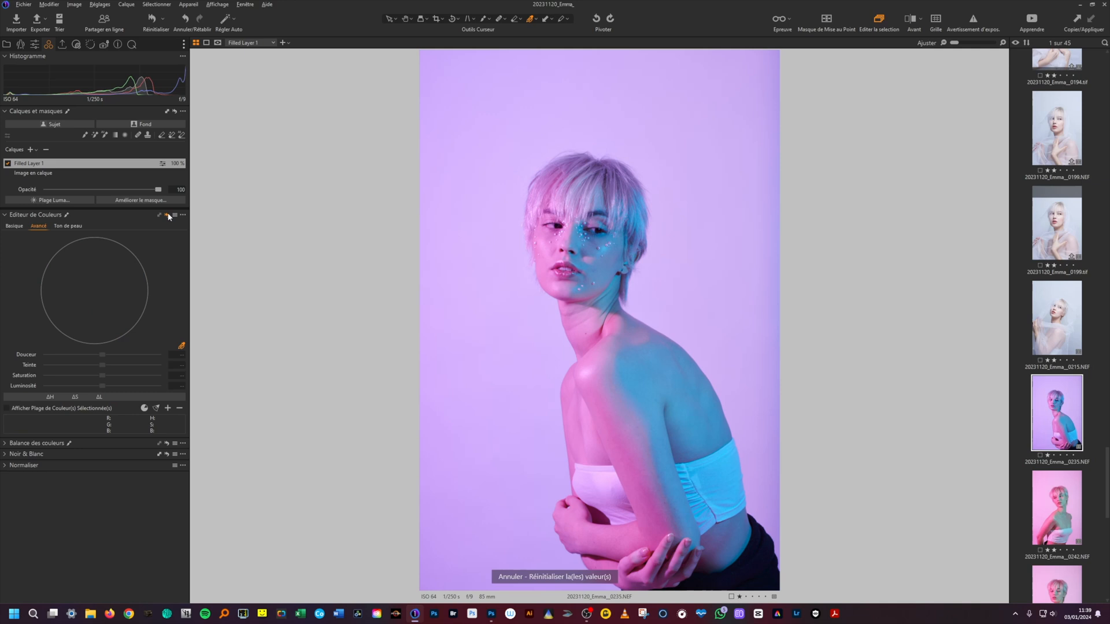
key(ctrl+z)
click(168, 215)
key(ctrl+z)
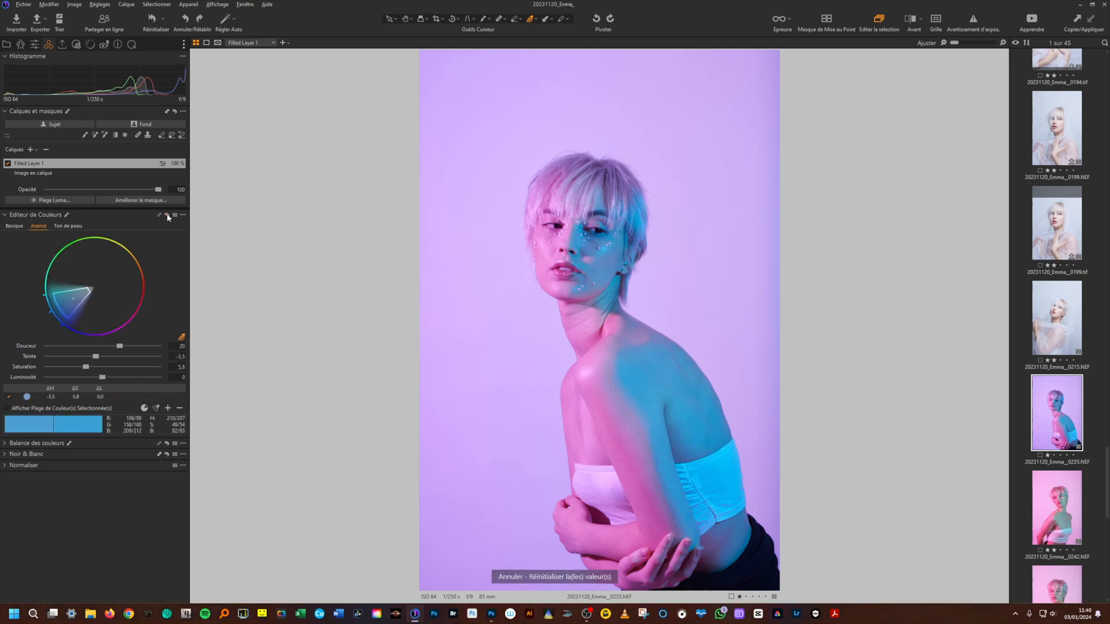
Check the effect of the blue correction by resetting and restoring it and by hiding and showing Filled Layer 1.
click(168, 215)
key(ctrl+z)
click(9, 164)
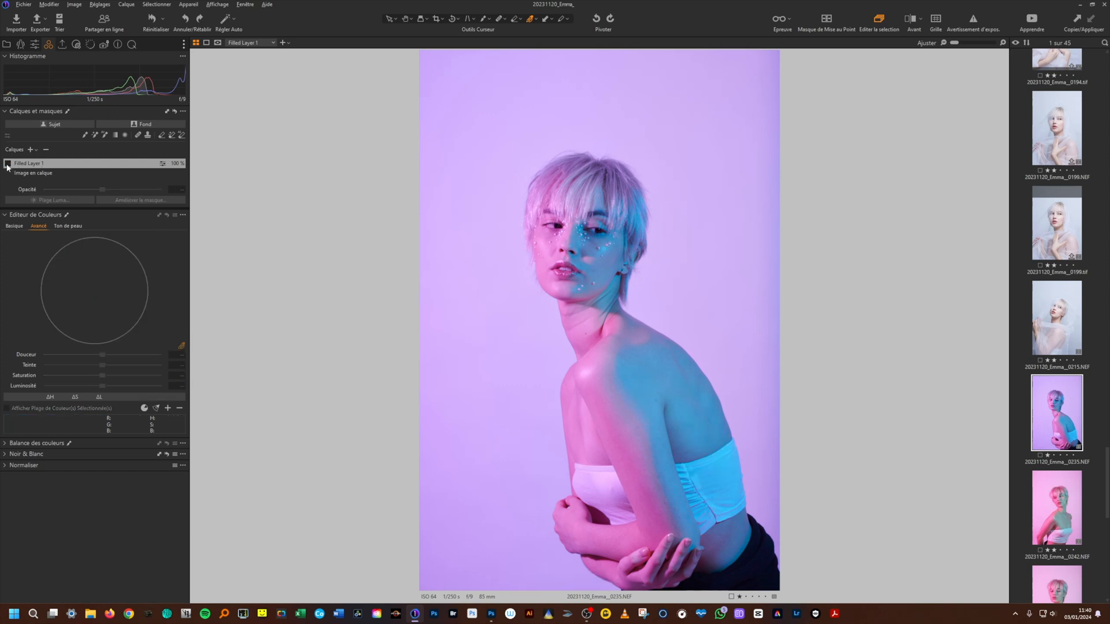
click(8, 164)
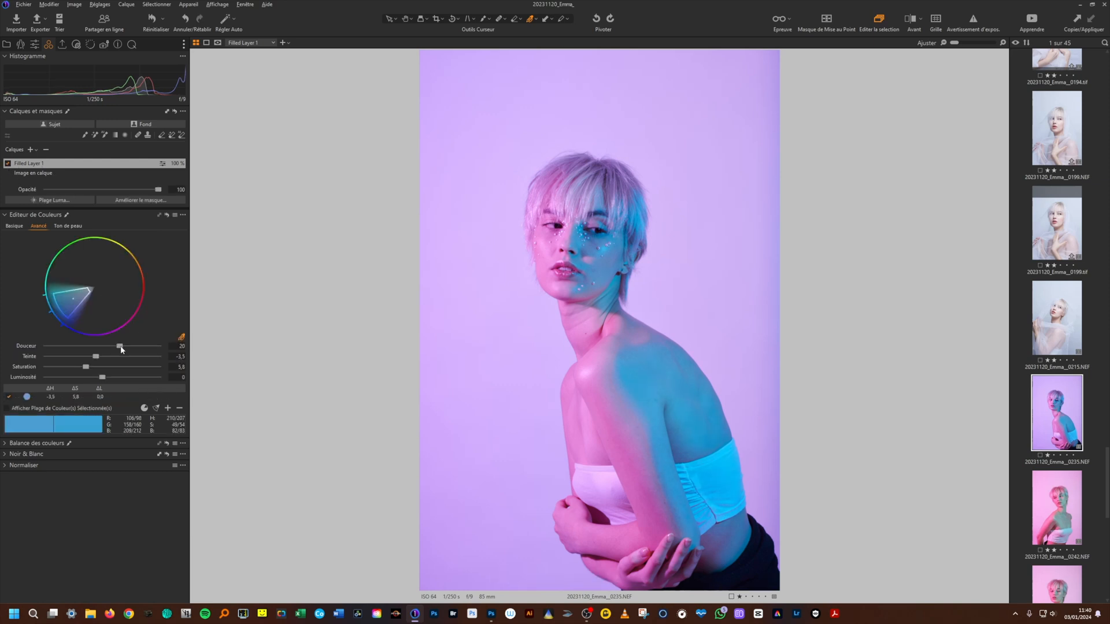
Set the blue range's hue to -2.8 and saturation to 9.3, and check the result against the original in the before/after view.
drag(96, 358, 98, 358)
drag(89, 371, 86, 367)
click(910, 23)
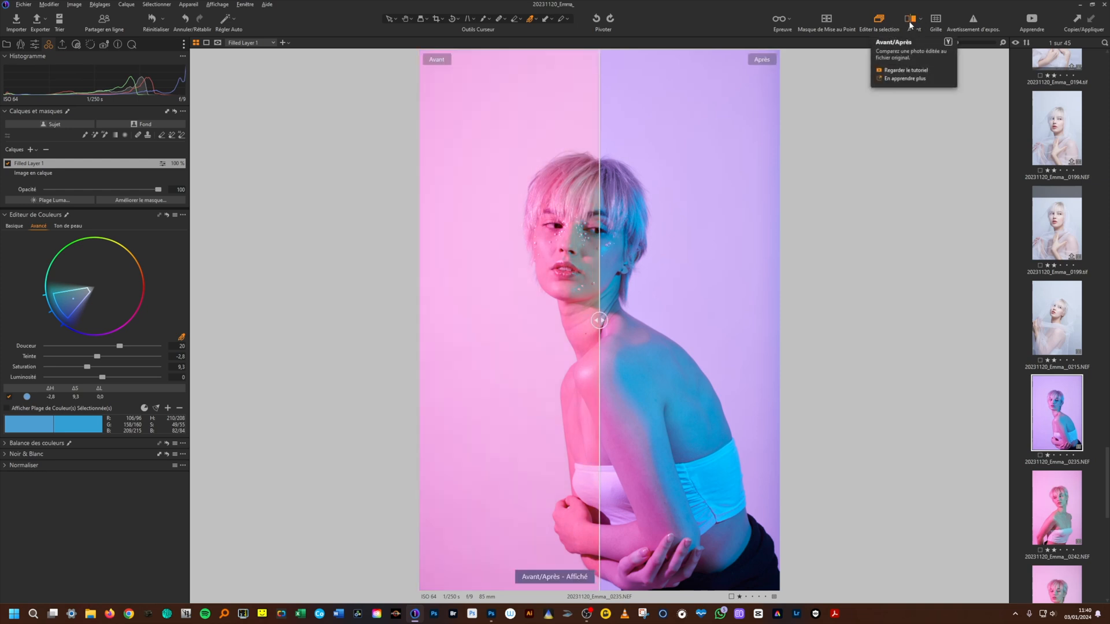
click(911, 23)
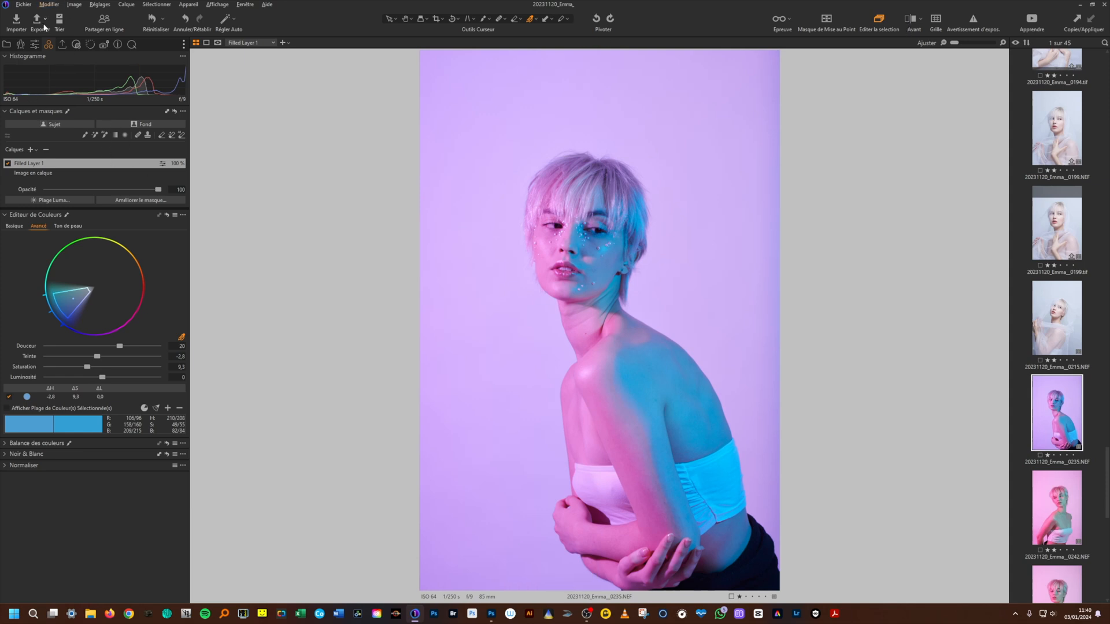
Disable the Instagram JPEG export preset and export the portrait with the TIFF - Adobe RGB (1998) (8 bits) preset.
click(62, 44)
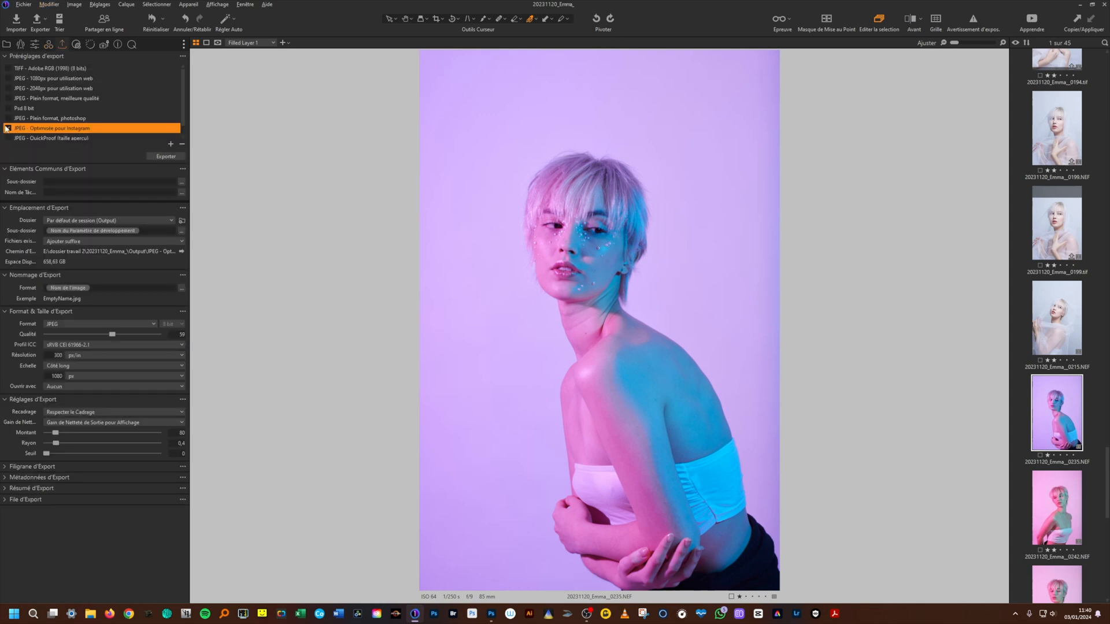
click(8, 127)
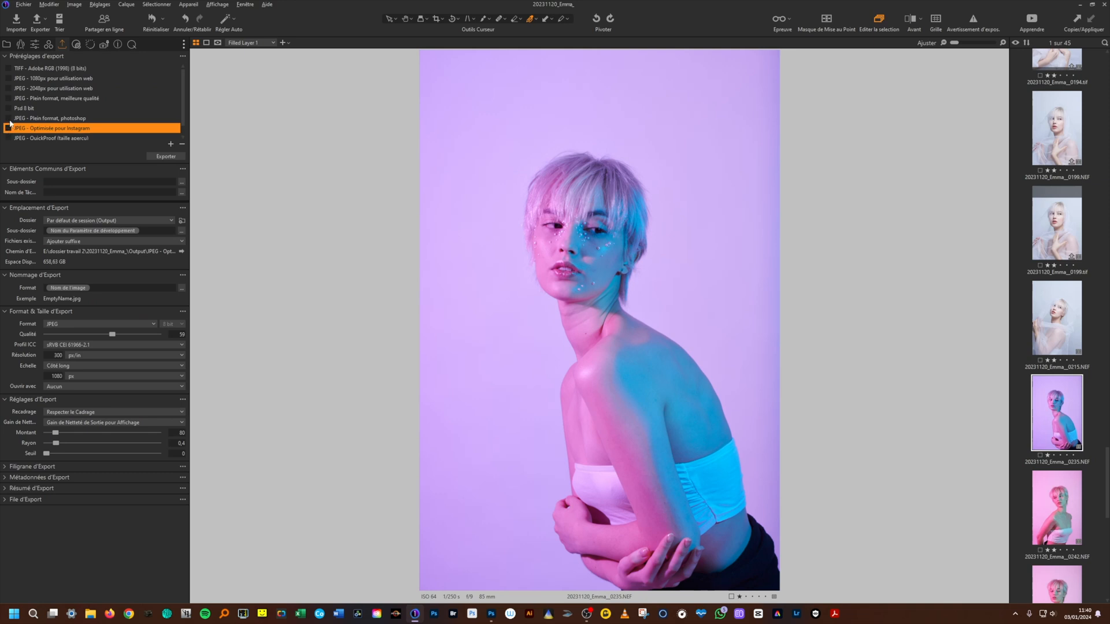
click(23, 69)
click(168, 157)
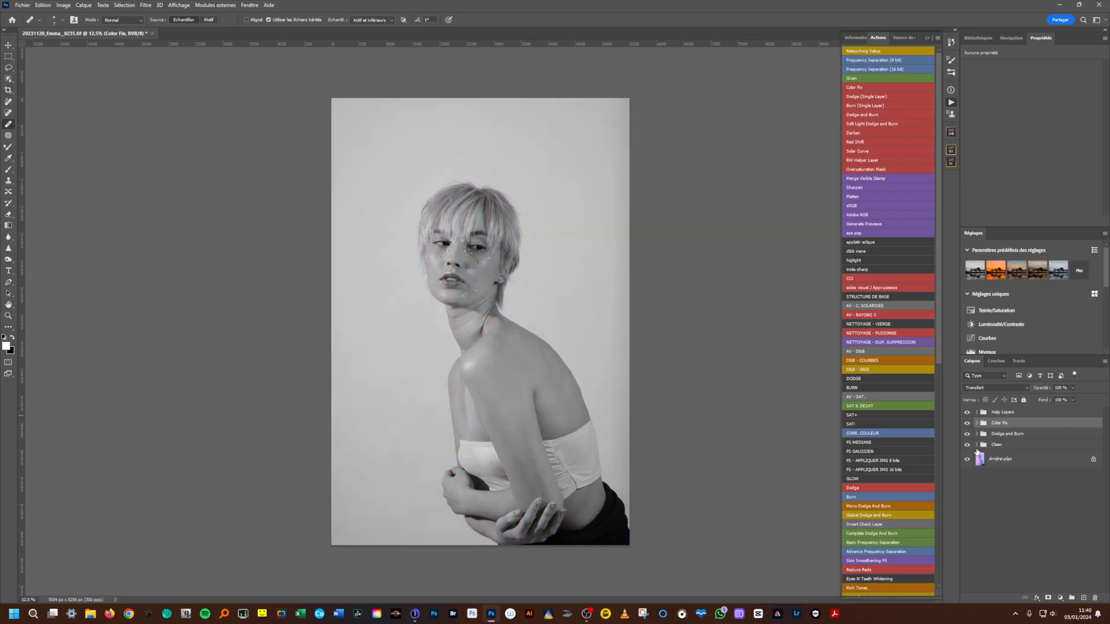
In Photoshop, heal the small skin blemishes on the cheeks and chin on the Heal layer of the Clean group.
click(977, 445)
click(990, 477)
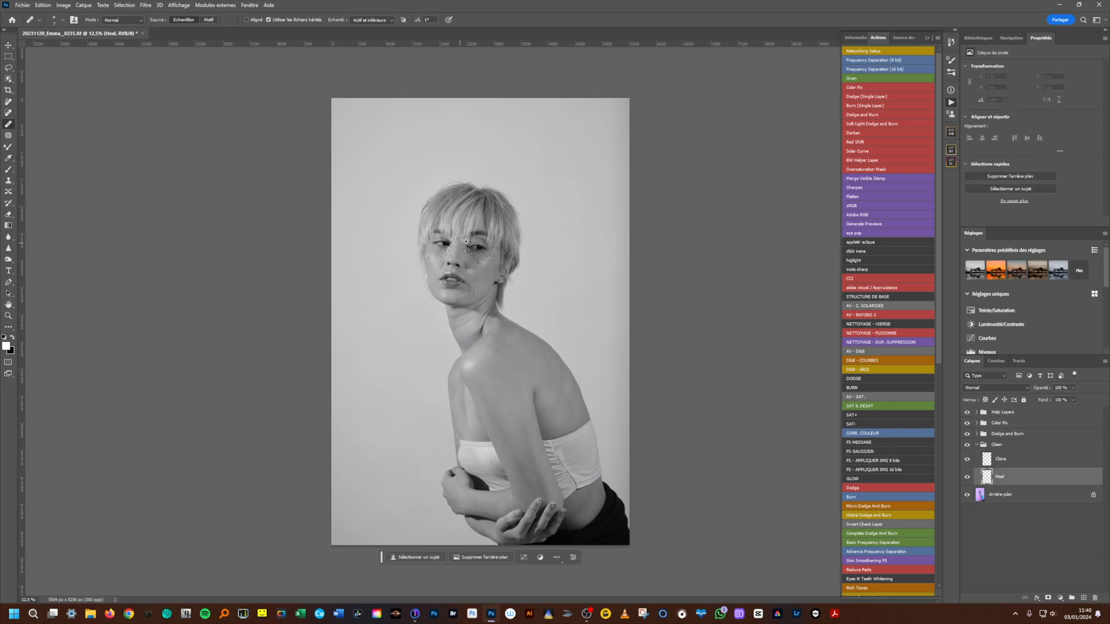
scroll(466, 242, up, 4)
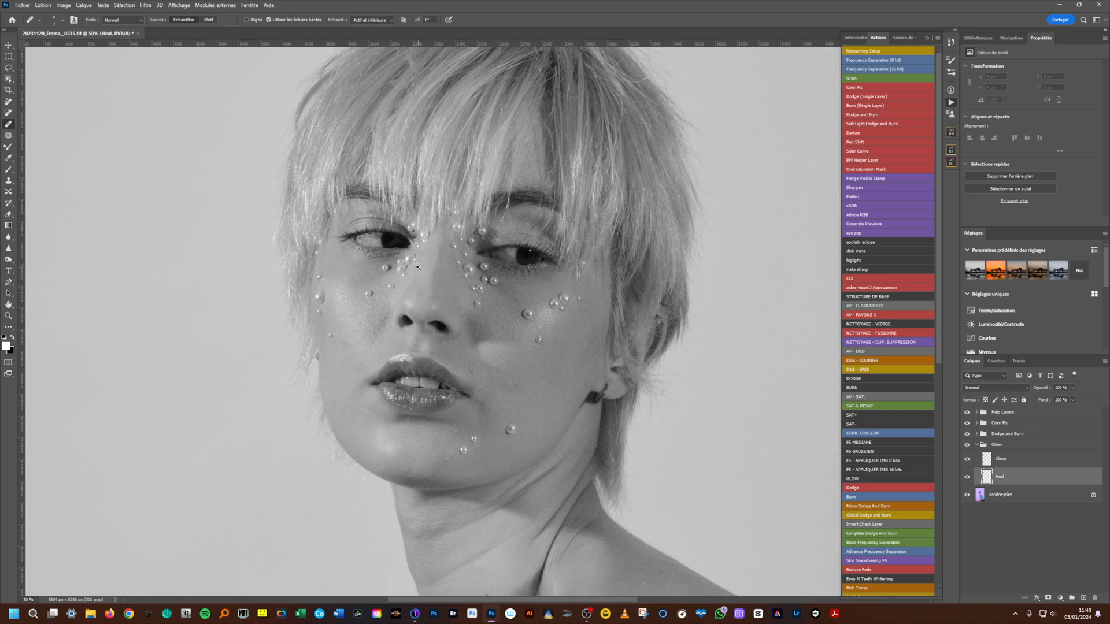
scroll(429, 294, up, 1)
key(bracketright)
click(367, 343)
drag(373, 337, 369, 345)
click(349, 336)
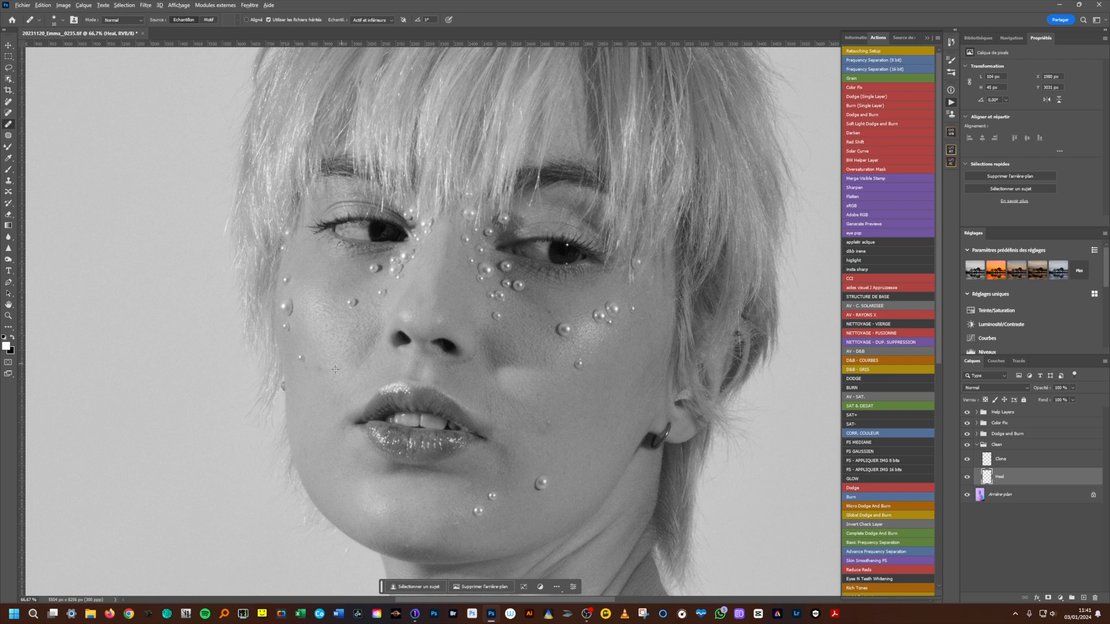
click(325, 368)
click(372, 322)
click(553, 450)
click(448, 539)
Resize the healing brush and heal the remaining blemishes below the eye, on the neck and on the shoulder and back.
scroll(536, 434, down, 2)
drag(547, 391, 532, 204)
scroll(514, 312, up, 3)
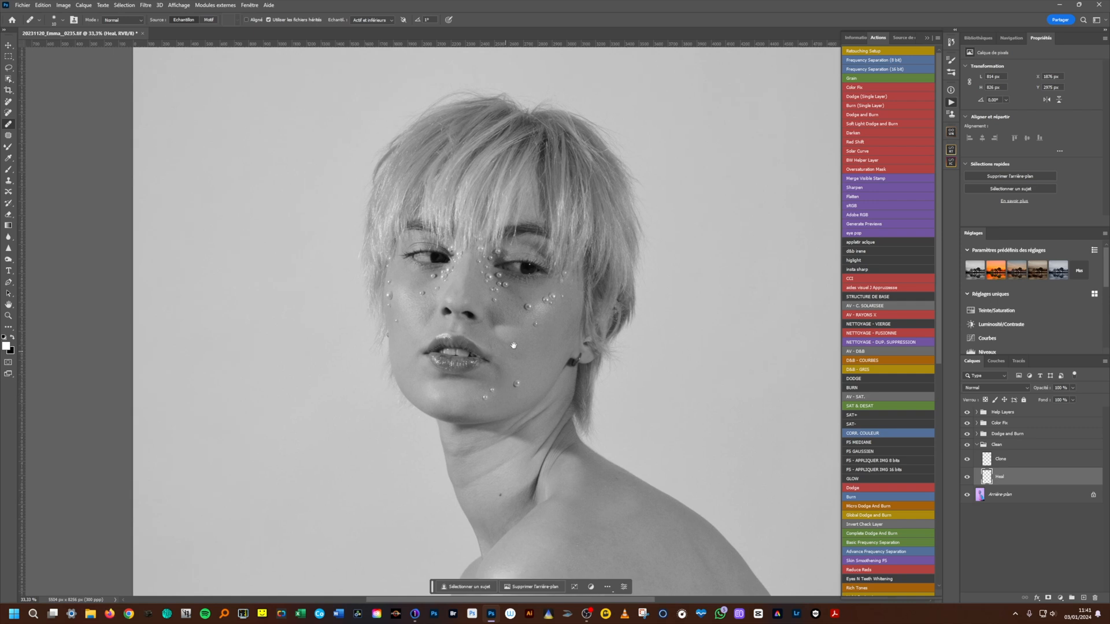
scroll(525, 304, up, 2)
alt+right_click(520, 290)
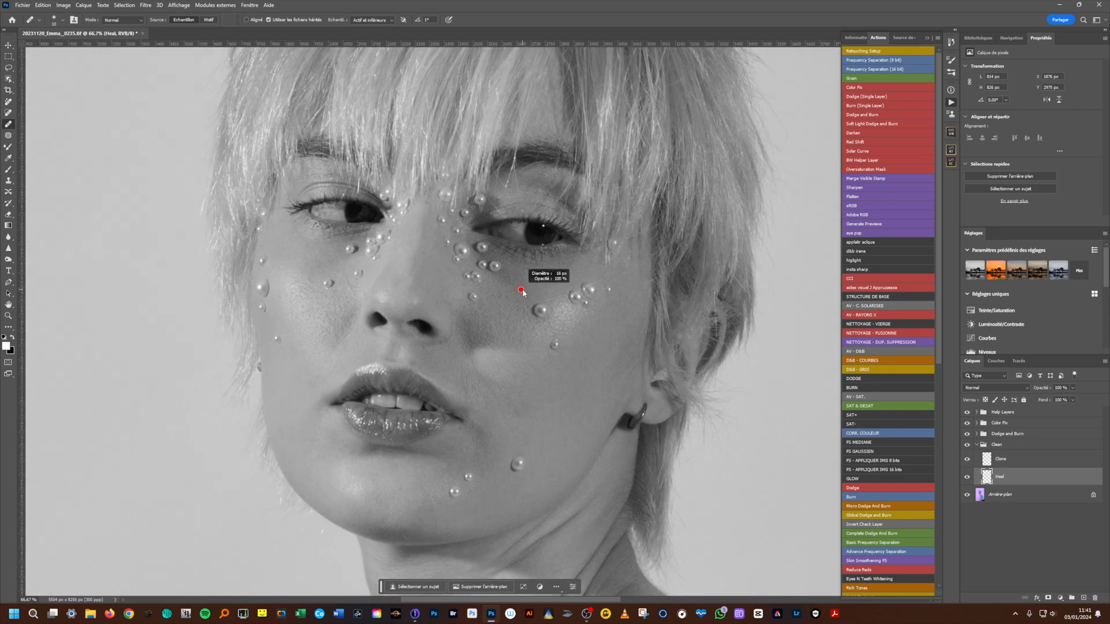
click(527, 293)
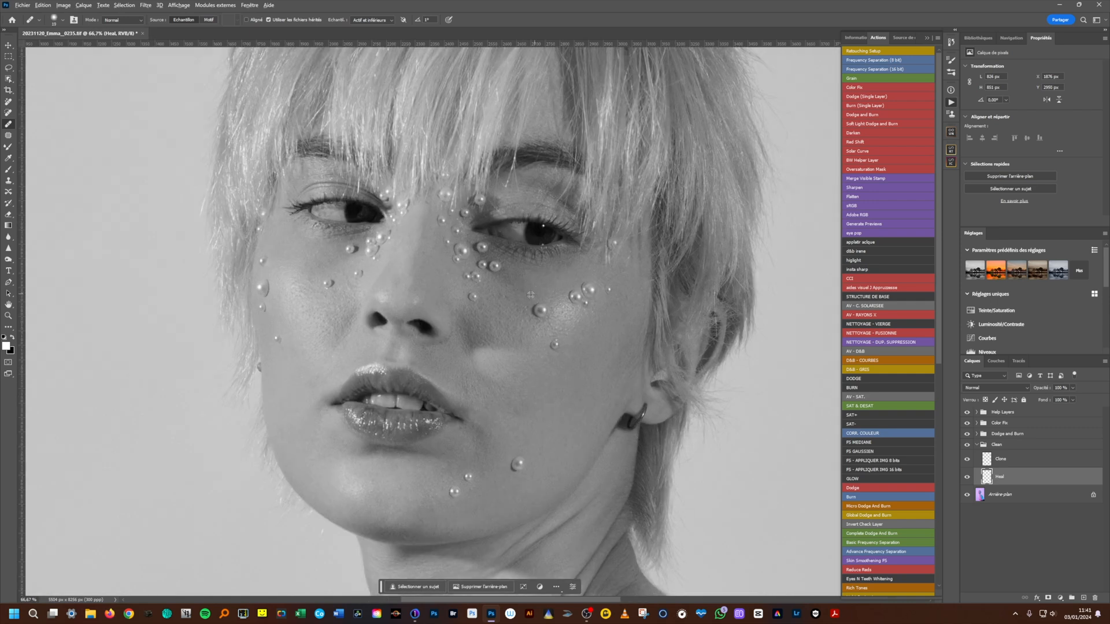
scroll(459, 337, down, 5)
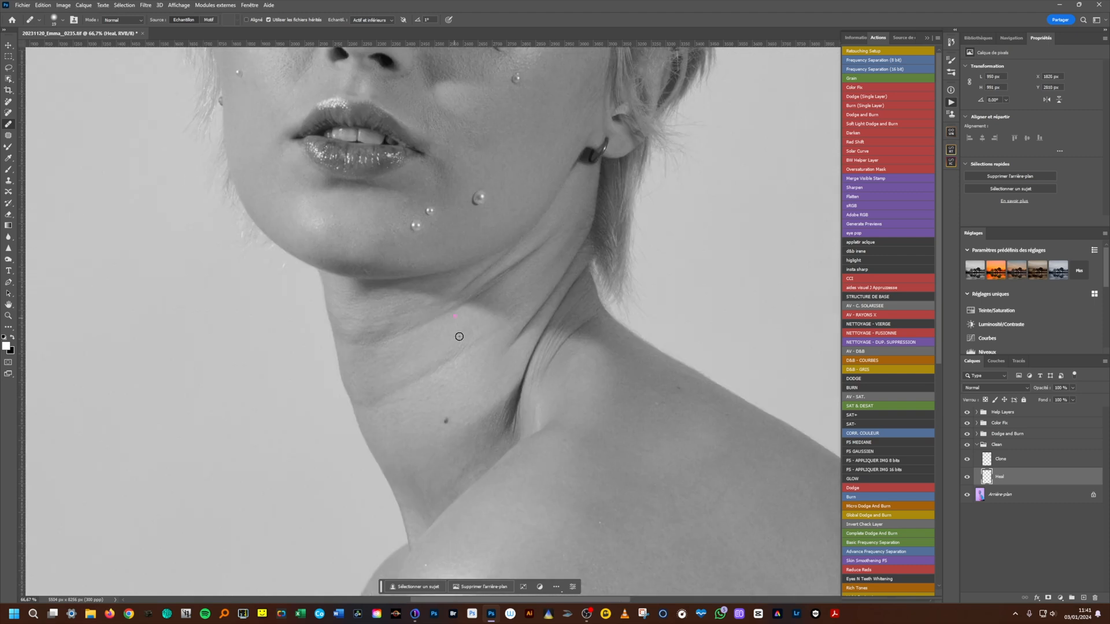
scroll(451, 150, down, 5)
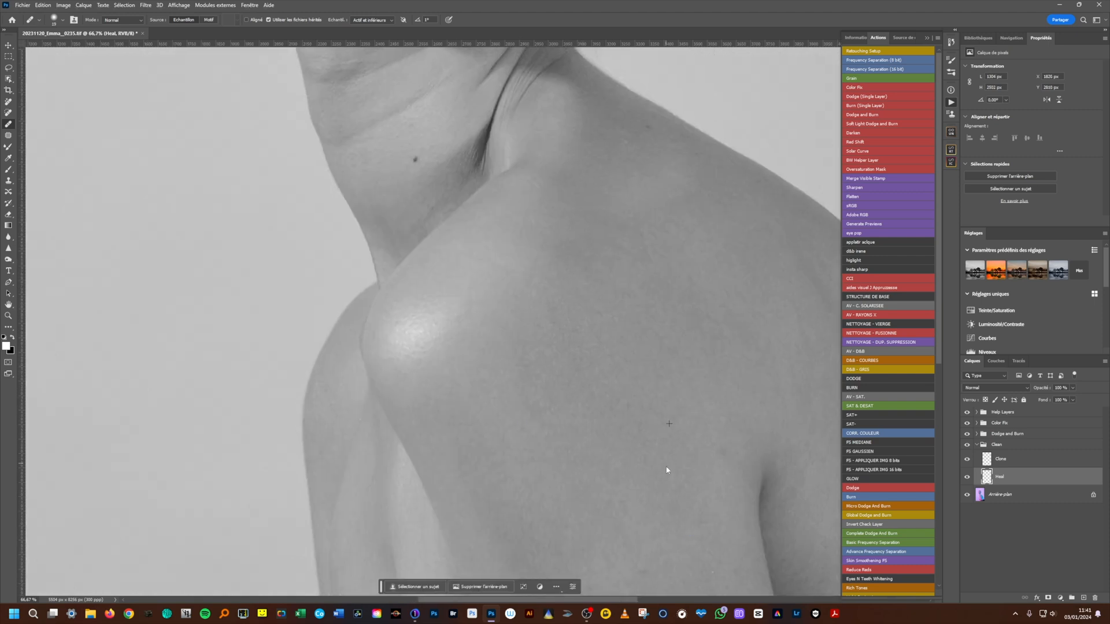
scroll(666, 466, down, 4)
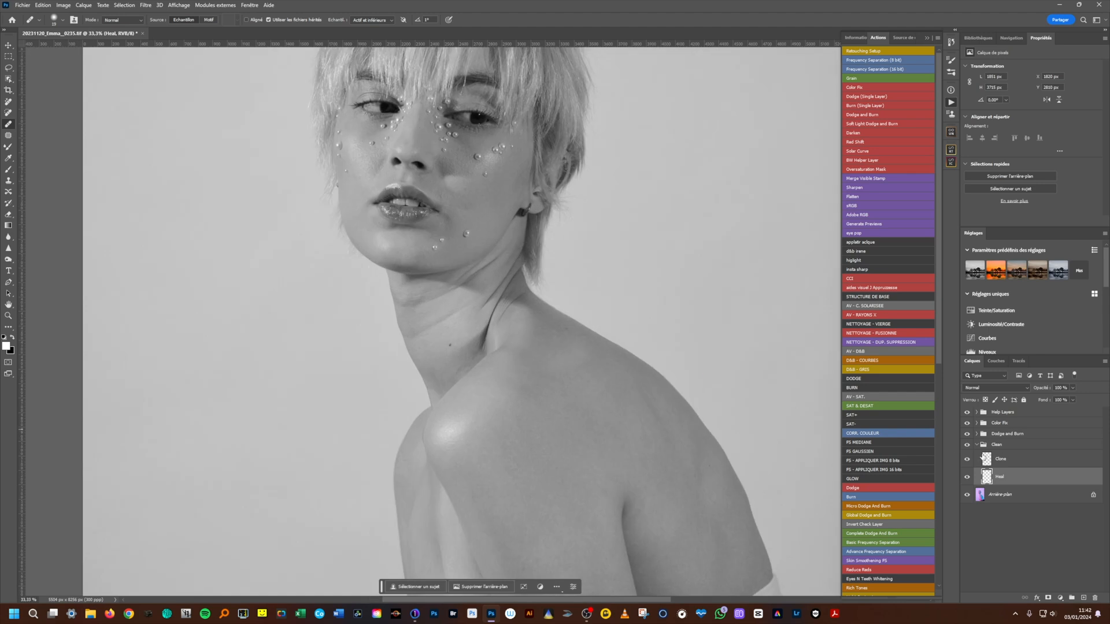
Brighten the highlights on the face and hair by painting white on the Dodge layer mask with the help layers shown.
click(9, 169)
drag(445, 192, 437, 193)
drag(441, 186, 447, 327)
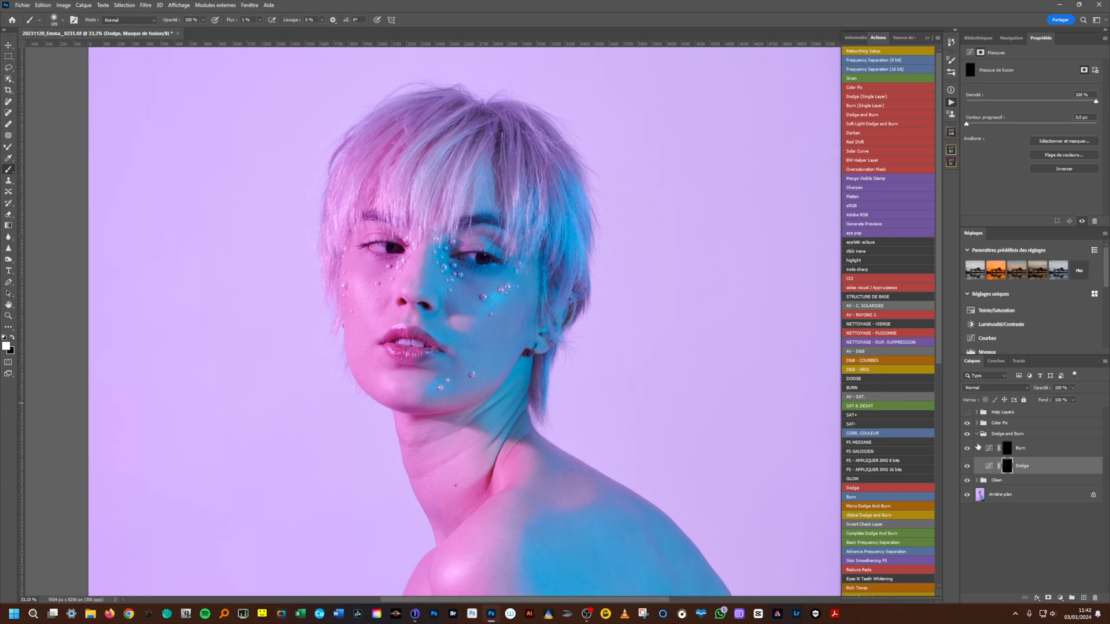
click(968, 412)
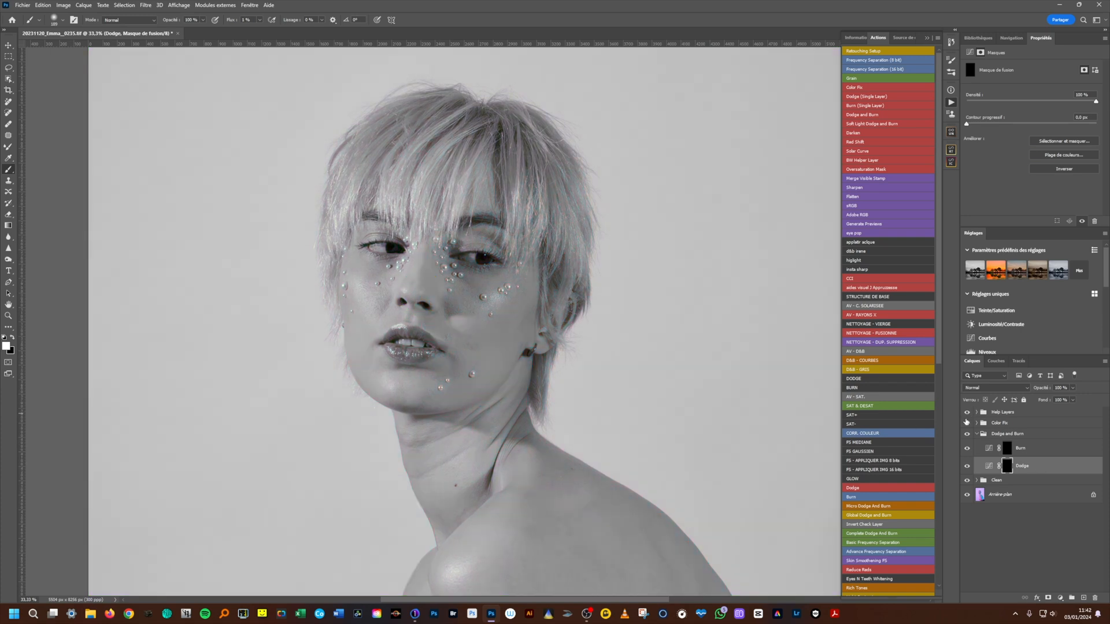
drag(451, 280, 422, 282)
alt+drag(427, 212, 462, 211)
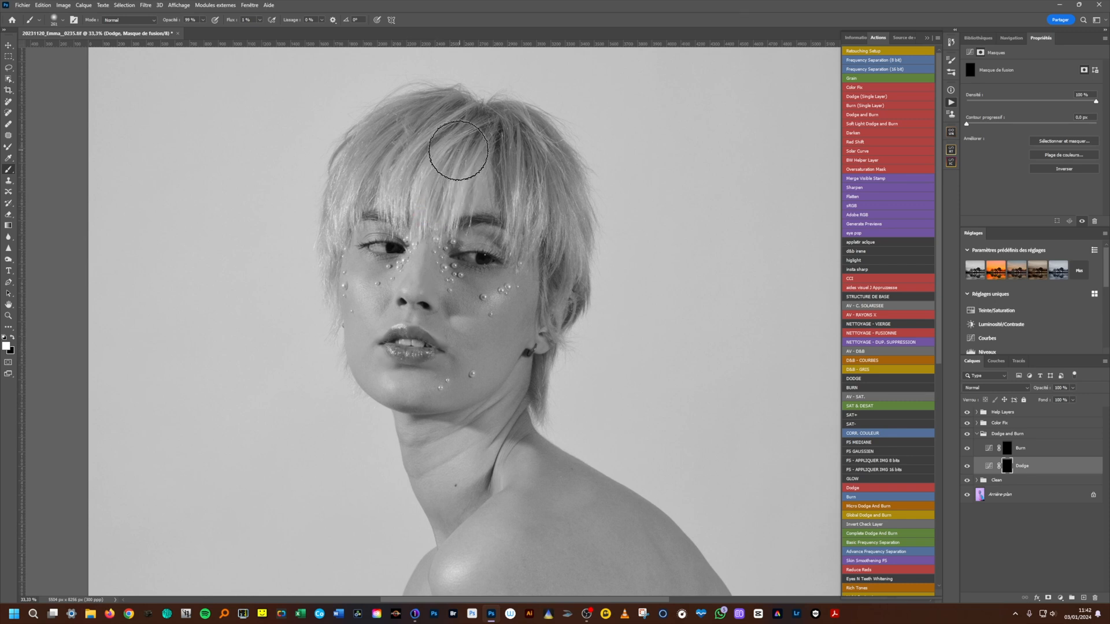
mouse_move(355, 178)
alt+mouse_down()
mouse_move(335, 206)
mouse_move(334, 237)
alt+mouse_up()
alt+right_click(467, 249)
drag(414, 254, 388, 76)
Paint highlights along the shoulder and arm on the Dodge mask, and compare the image with the Dodge and Burn group hidden and shown.
scroll(451, 234, down, 2)
drag(521, 307, 536, 310)
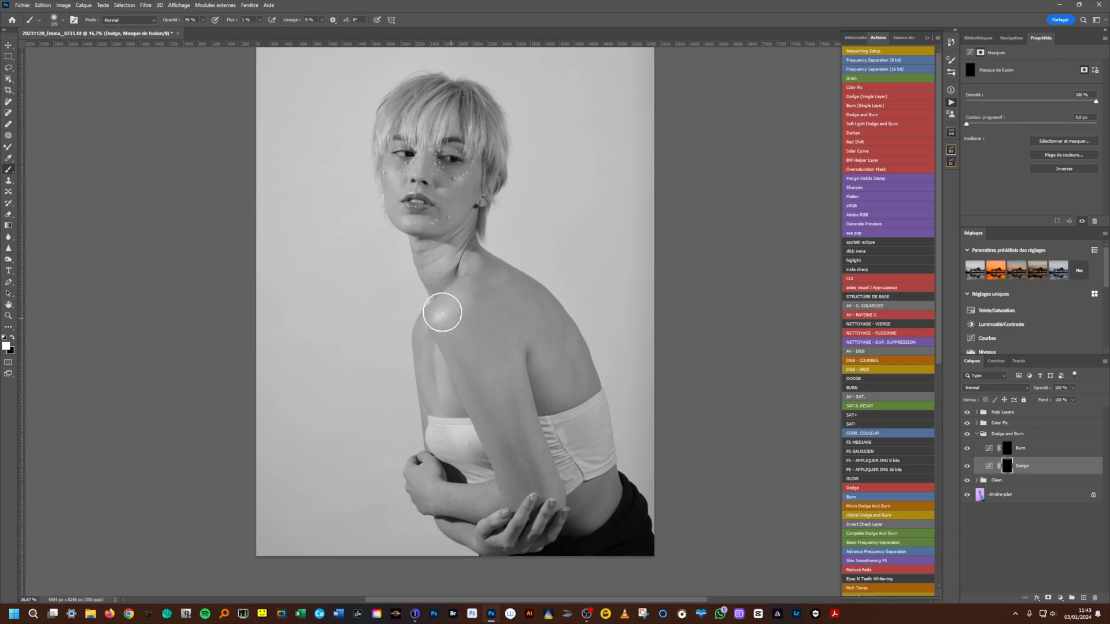
mouse_move(447, 304)
mouse_down()
mouse_move(447, 330)
mouse_move(446, 310)
mouse_move(476, 417)
mouse_move(450, 338)
mouse_move(448, 404)
mouse_up()
click(966, 439)
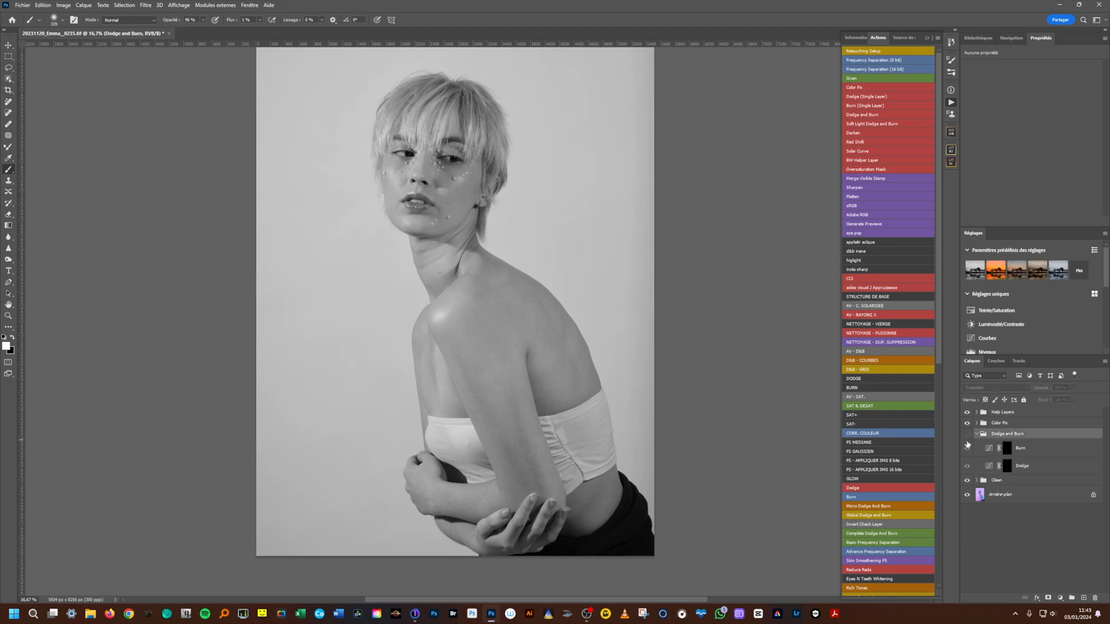
click(967, 434)
click(976, 434)
Try moving the Help Layers and Color Fix groups below the Clean group, and undo the move.
click(1006, 423)
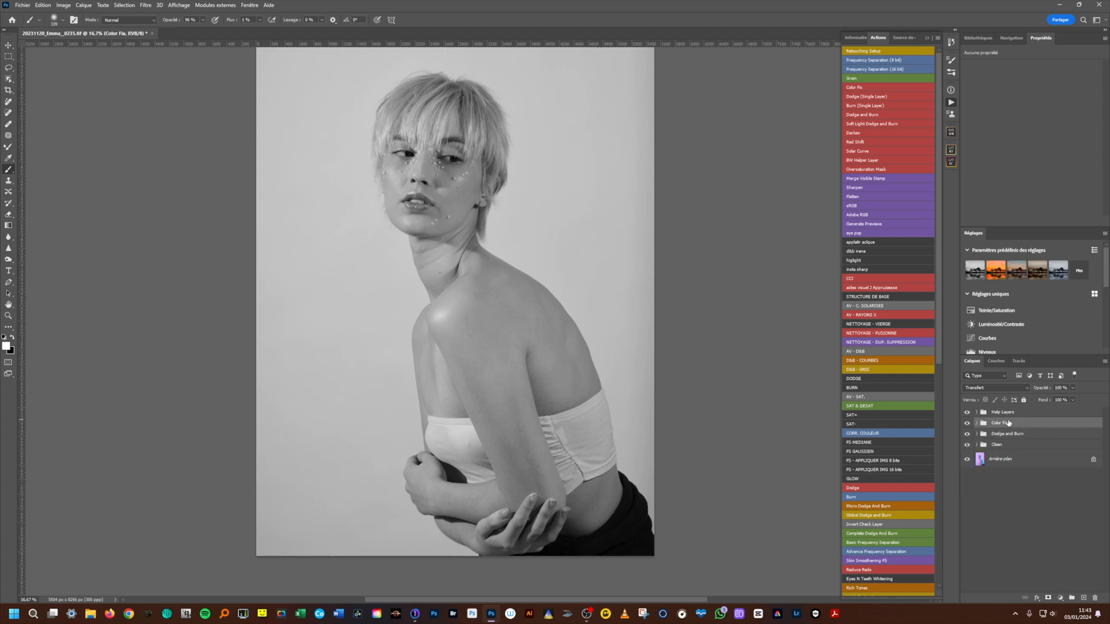
shift+click(1007, 415)
drag(1011, 416, 1018, 450)
click(1053, 496)
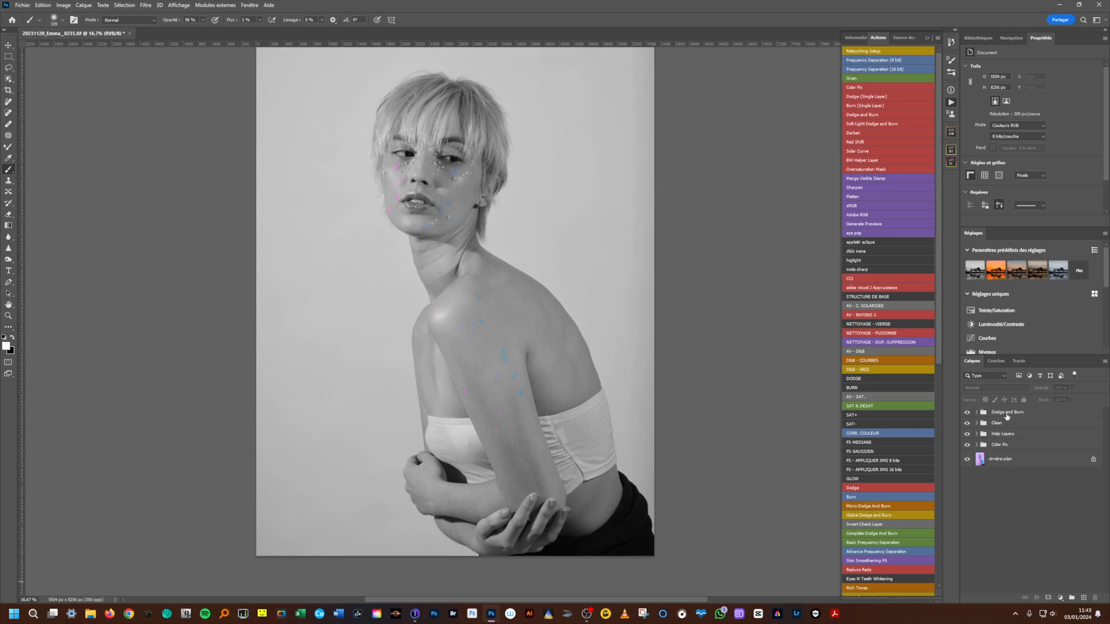
click(1007, 414)
key(ctrl+z)
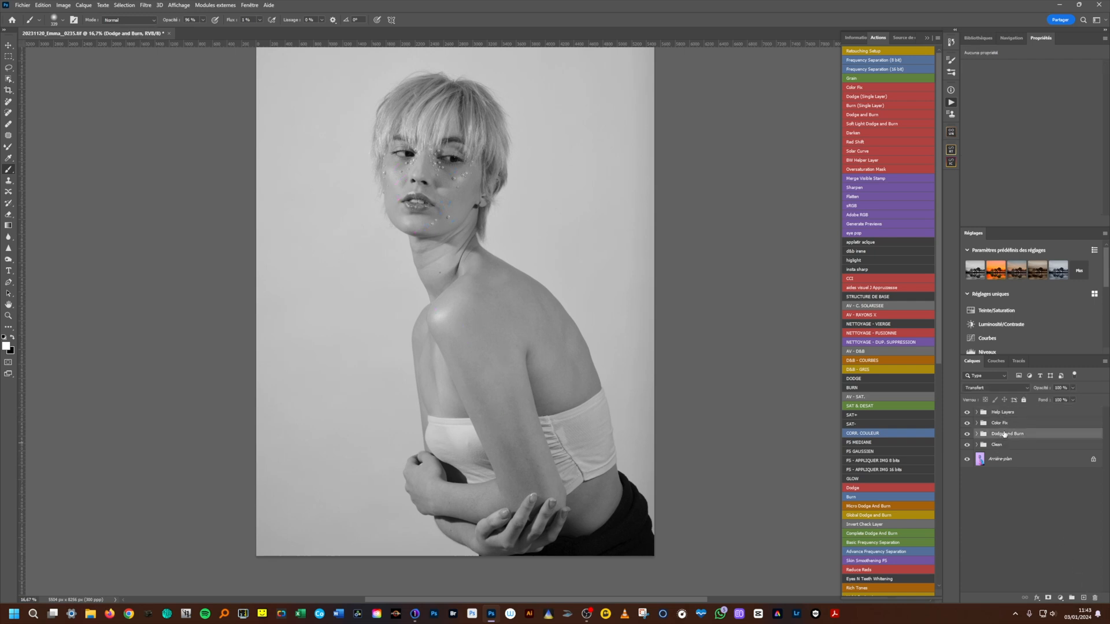
Delete the Help Layers and Color Fix groups together.
click(1006, 414)
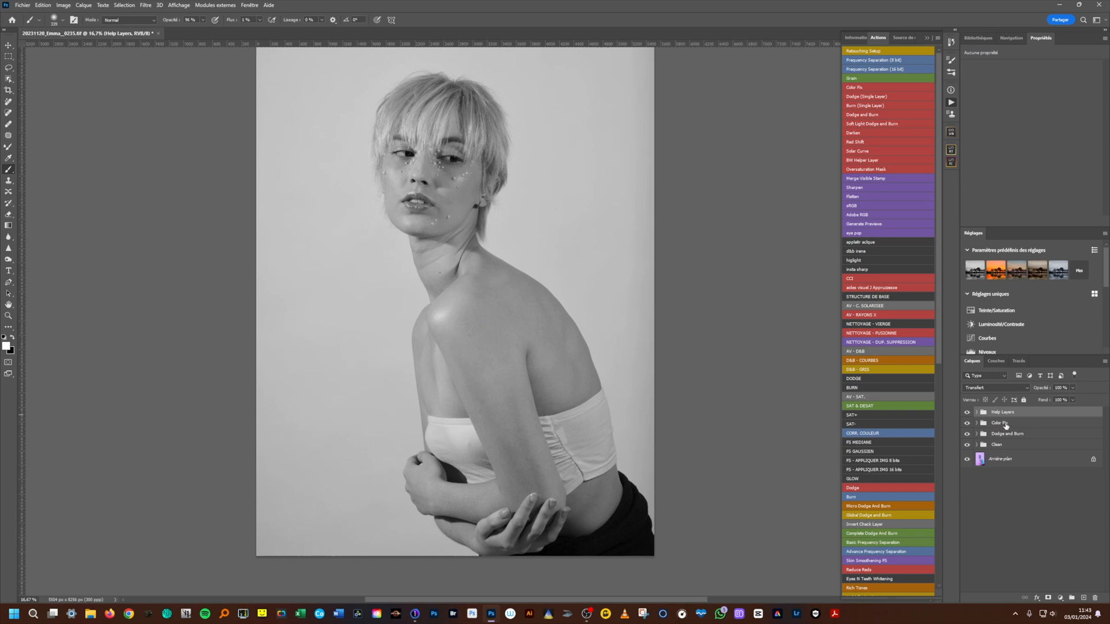
shift+click(1012, 424)
drag(1012, 424, 1095, 598)
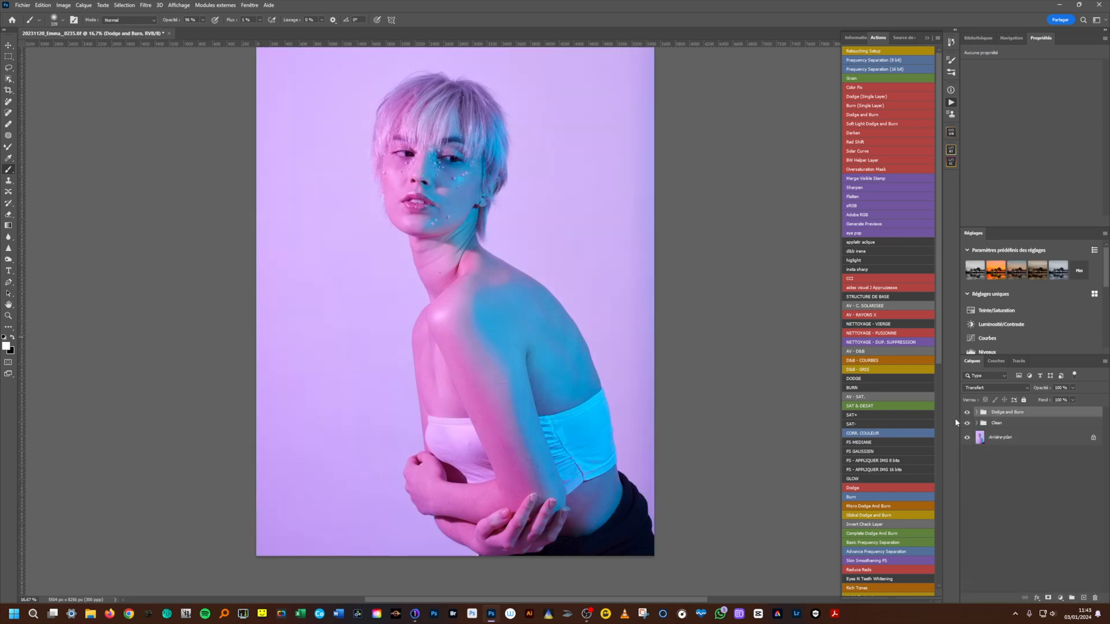
Stamp the visible image onto a new layer above the groups, and delete the Dodge and Burn and Clean groups.
drag(940, 340, 937, 503)
scroll(937, 355, down, 4)
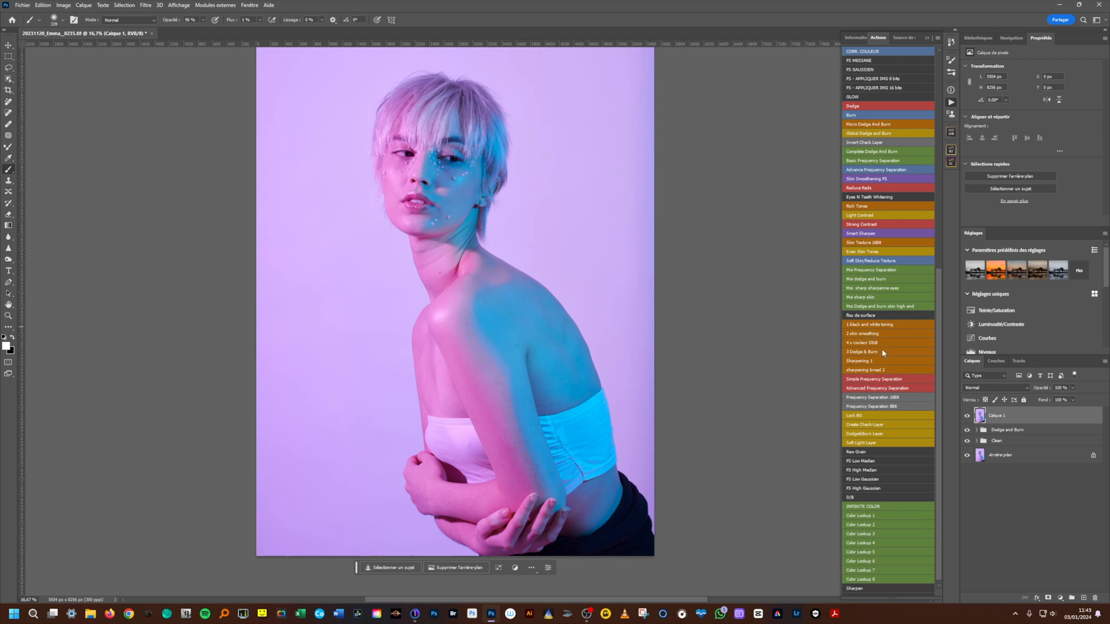
click(1038, 431)
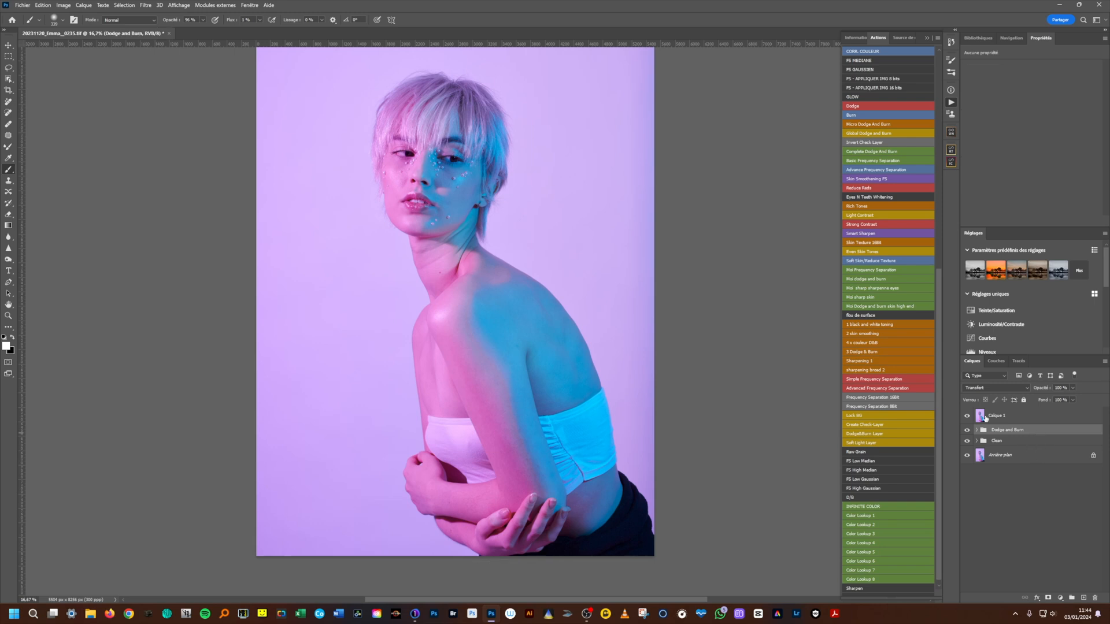
shift+click(1030, 443)
mouse_move(1038, 441)
mouse_down()
mouse_move(1069, 569)
mouse_move(1093, 596)
mouse_up()
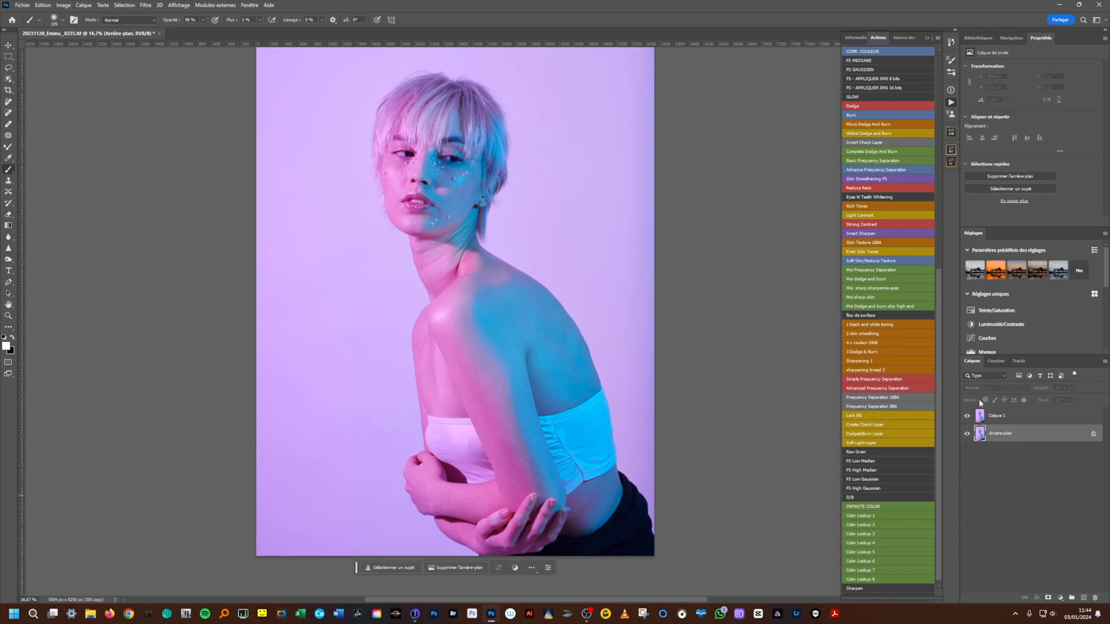
Try the black and white toning action on Calque 1, select its bw tone layer, and delete the BW toning group.
click(995, 416)
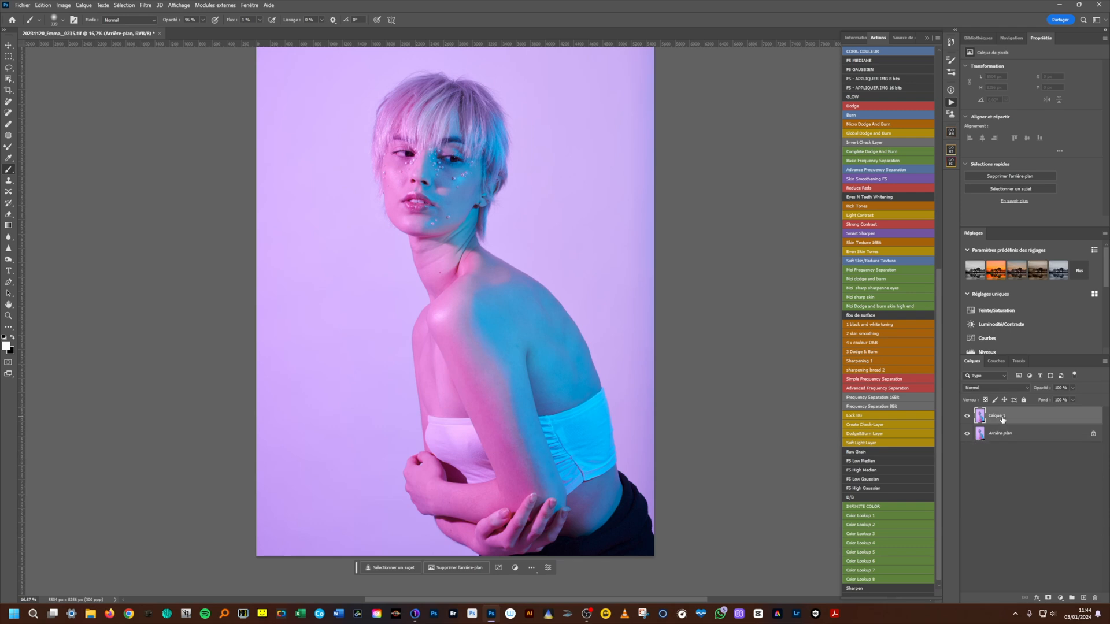
click(877, 325)
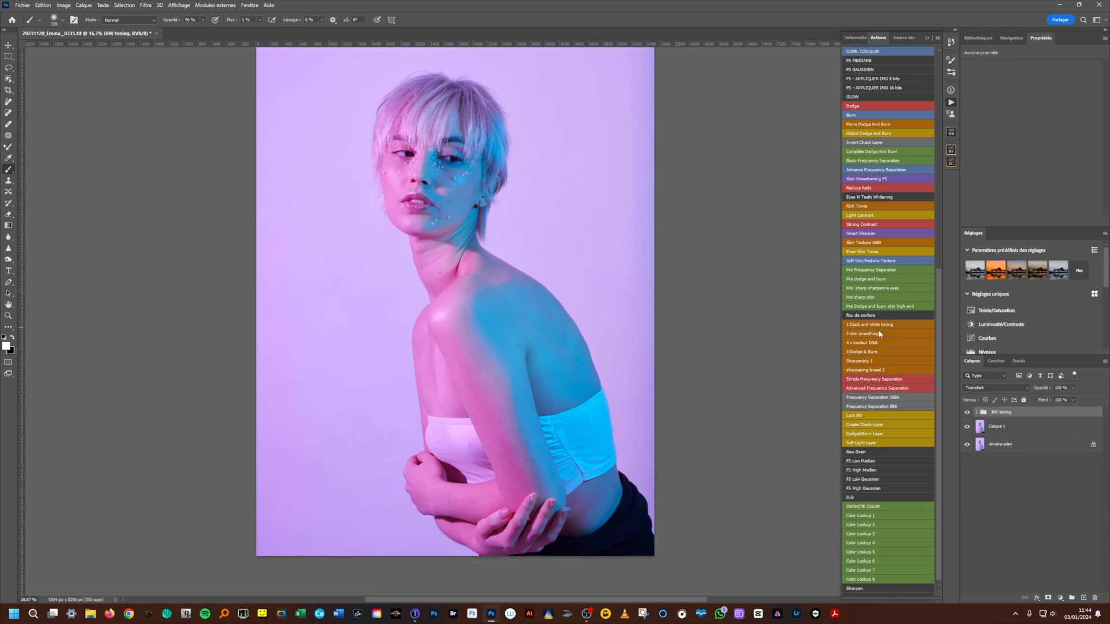
click(977, 413)
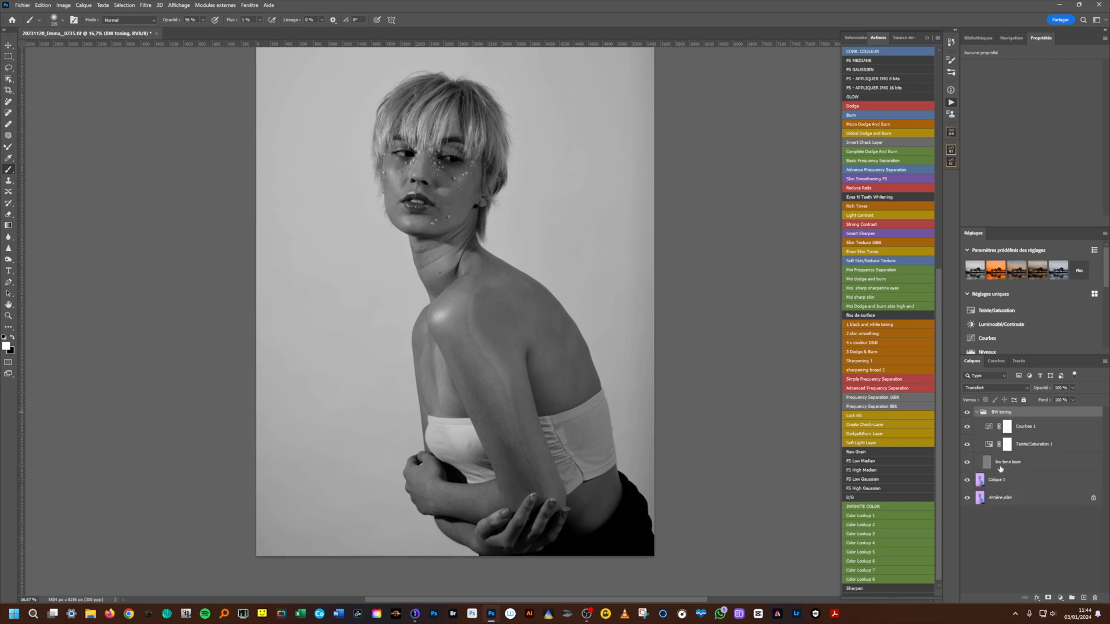
click(987, 462)
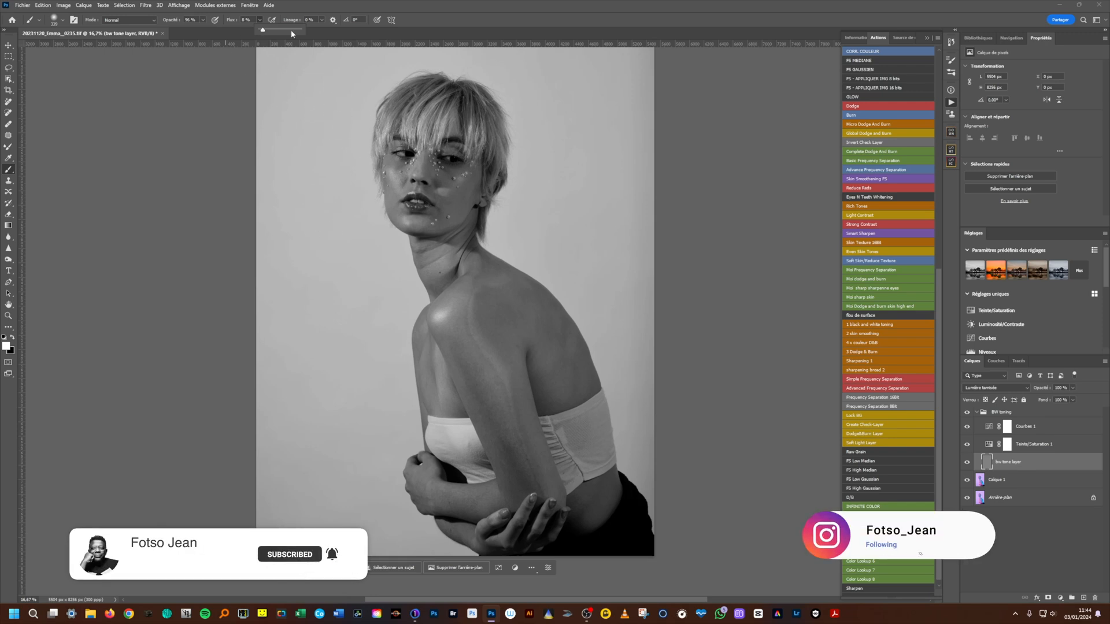
drag(1014, 414, 1095, 598)
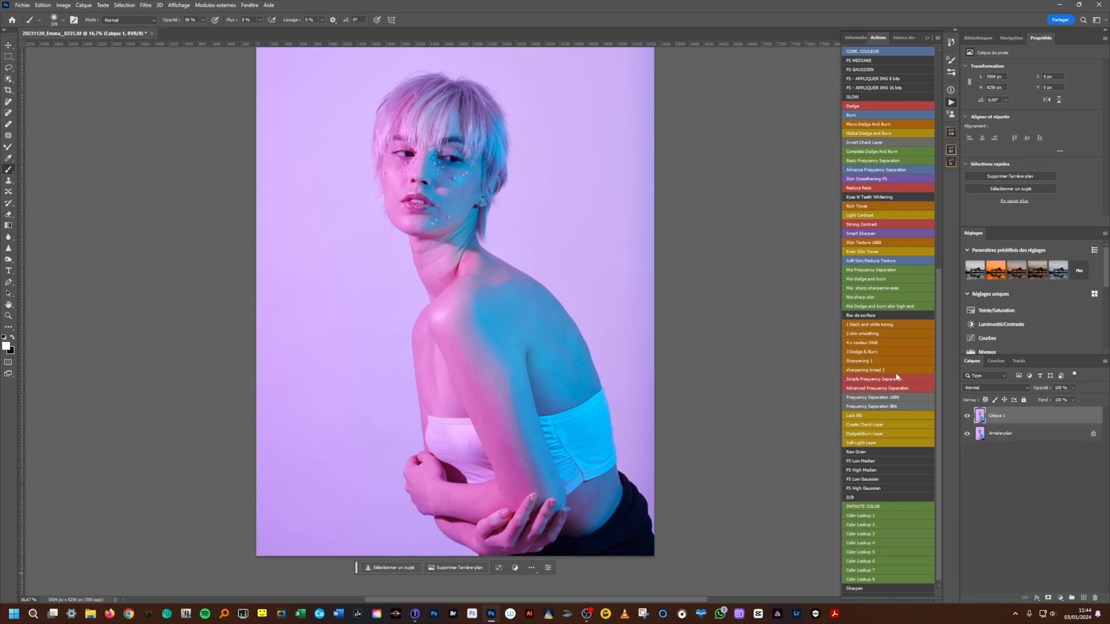
Run the skin smoothing action on Calque 1, accepting the High Pass radius of 21 pixels and the Gaussian Blur radius of 7 pixels.
click(854, 342)
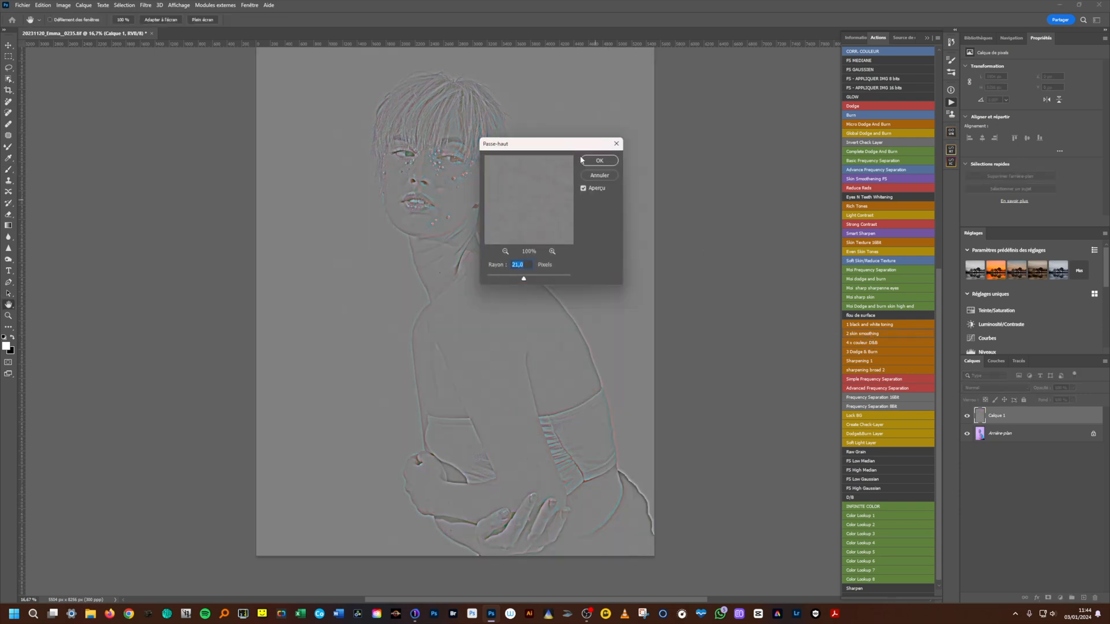
click(585, 161)
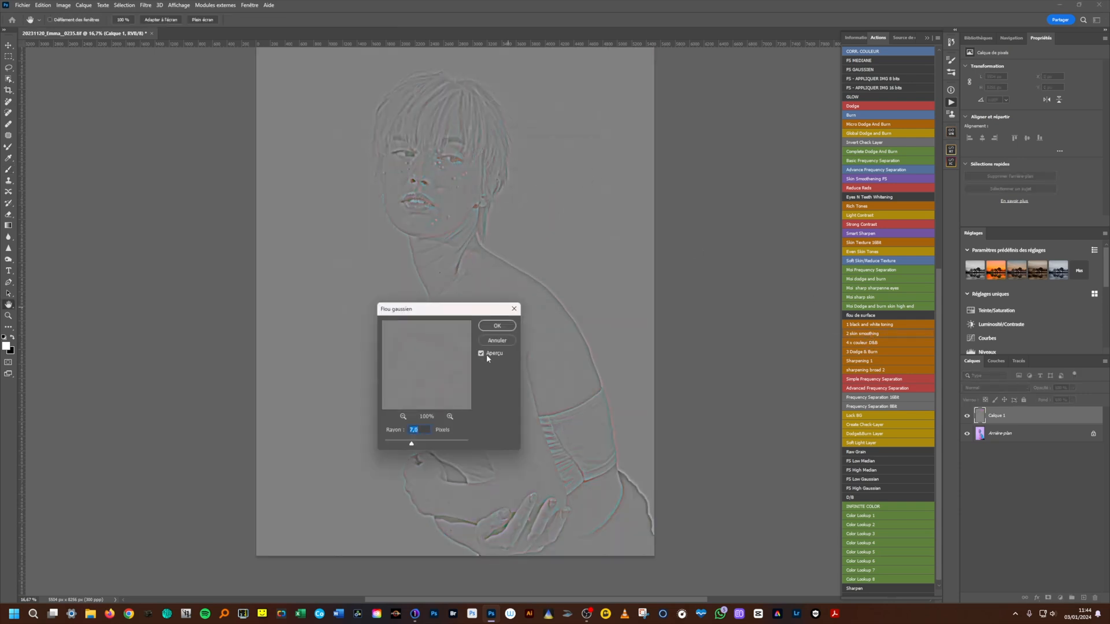
click(497, 326)
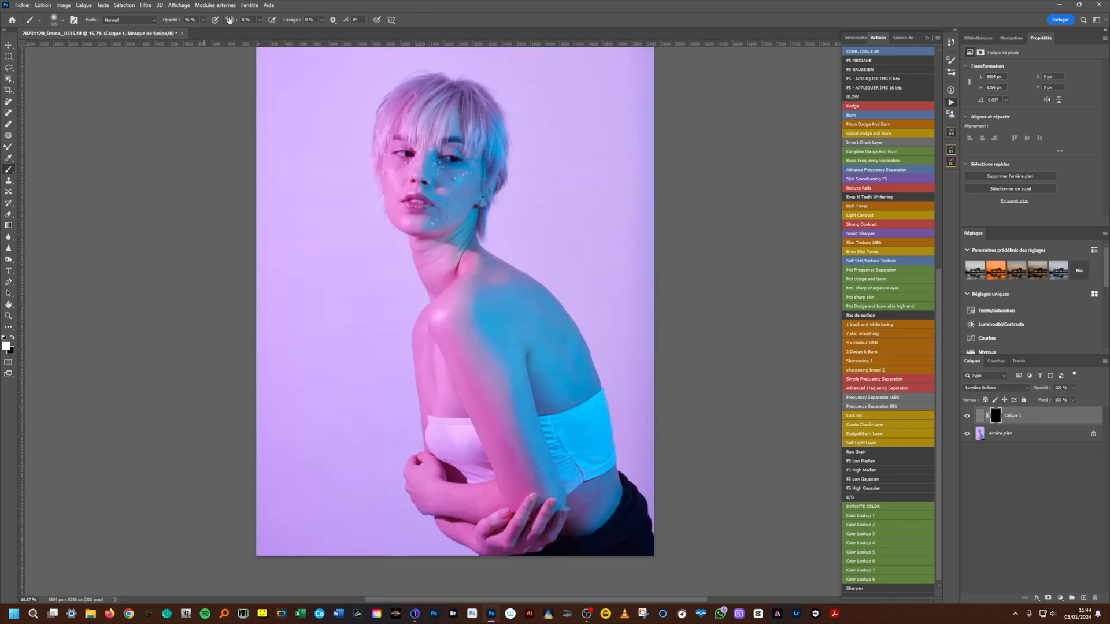
Set the brush flow and opacity to 100% and paint white on Calque 1's mask over the face to reveal the smoothing.
click(260, 21)
click(204, 20)
drag(202, 29, 209, 30)
click(9, 171)
scroll(435, 173, up, 1)
mouse_move(450, 184)
mouse_down()
mouse_move(480, 206)
mouse_move(465, 214)
mouse_up()
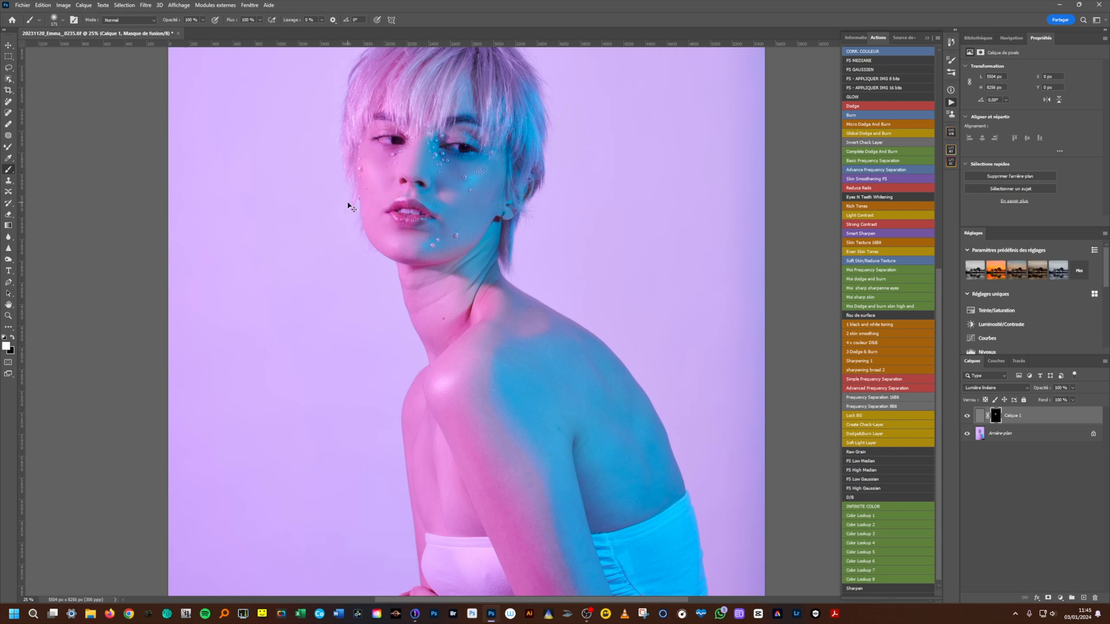
Paint the smoothing in over the rest of the face, the neck, shoulder and back, adjusting the brush size.
drag(397, 213, 392, 213)
mouse_move(421, 288)
mouse_down()
mouse_move(432, 328)
mouse_move(454, 326)
mouse_move(485, 253)
mouse_move(532, 333)
mouse_move(619, 414)
mouse_move(642, 453)
mouse_move(576, 448)
mouse_move(549, 419)
mouse_move(557, 427)
mouse_move(522, 411)
mouse_move(565, 560)
mouse_move(534, 504)
mouse_move(438, 422)
mouse_move(459, 453)
mouse_move(449, 312)
mouse_move(490, 313)
mouse_move(466, 387)
mouse_move(428, 438)
mouse_move(478, 453)
mouse_move(493, 416)
mouse_up()
alt+right_click(524, 325)
mouse_move(493, 416)
mouse_down()
mouse_move(493, 242)
mouse_move(476, 154)
mouse_up()
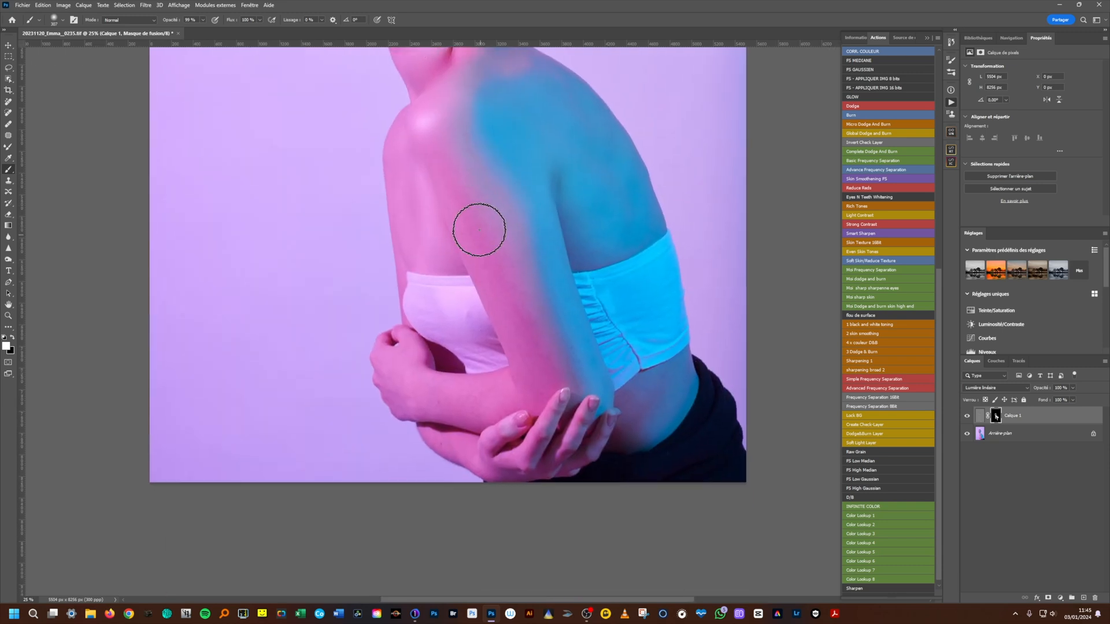
Paint the smoothing in over the forearms and hands, with a smaller brush for the fingers.
mouse_move(553, 373)
mouse_down()
mouse_move(545, 386)
mouse_move(449, 397)
mouse_move(403, 382)
mouse_up()
alt+right_click(427, 391)
drag(446, 434, 440, 441)
mouse_move(499, 465)
mouse_down()
mouse_move(504, 441)
mouse_move(508, 453)
mouse_move(546, 435)
mouse_move(543, 451)
mouse_move(577, 428)
mouse_move(601, 442)
mouse_move(566, 477)
mouse_up()
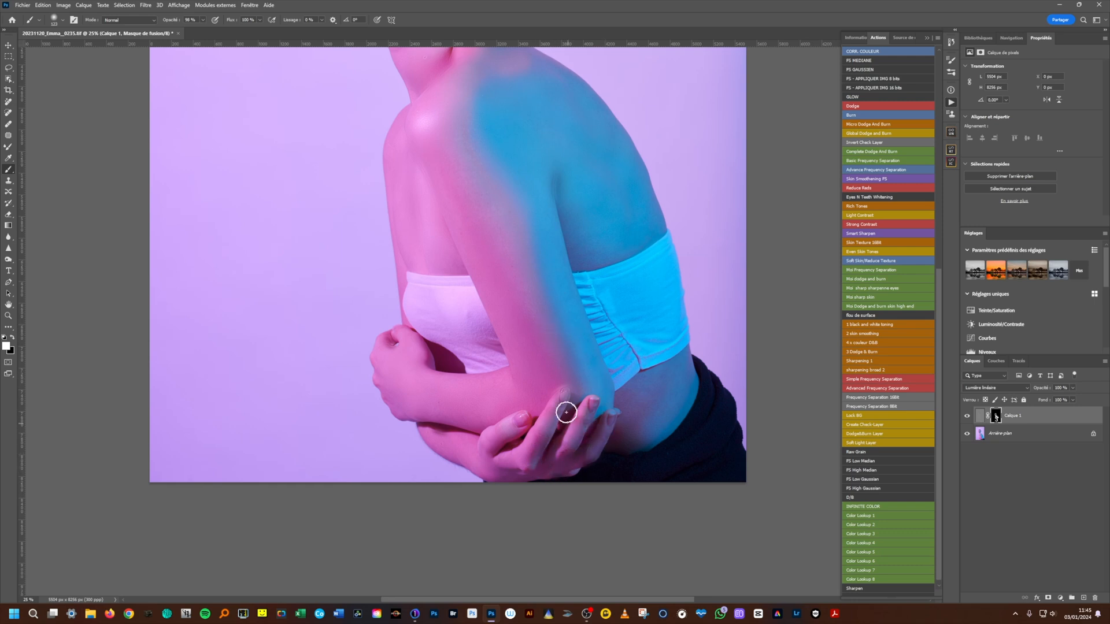
Switch the brush to black and mask the smoothing off the lips, nostrils, eyes and other facial details with a small brush.
scroll(509, 274, up, 2)
drag(500, 260, 508, 426)
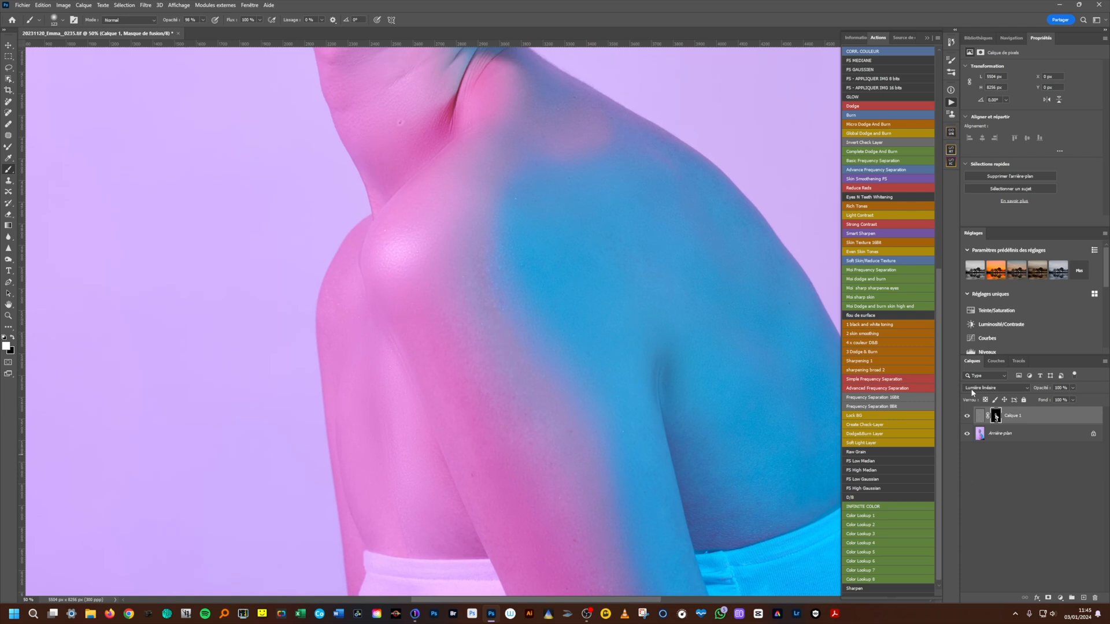
drag(468, 226, 498, 515)
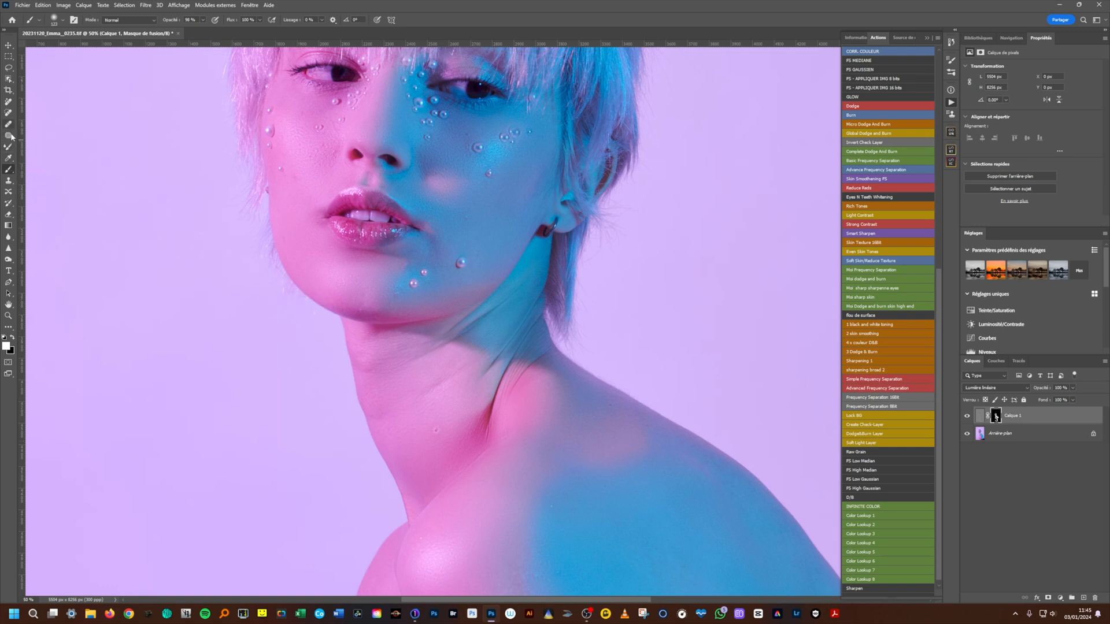
click(12, 338)
click(332, 223)
key(bracketleft)
drag(389, 200, 368, 256)
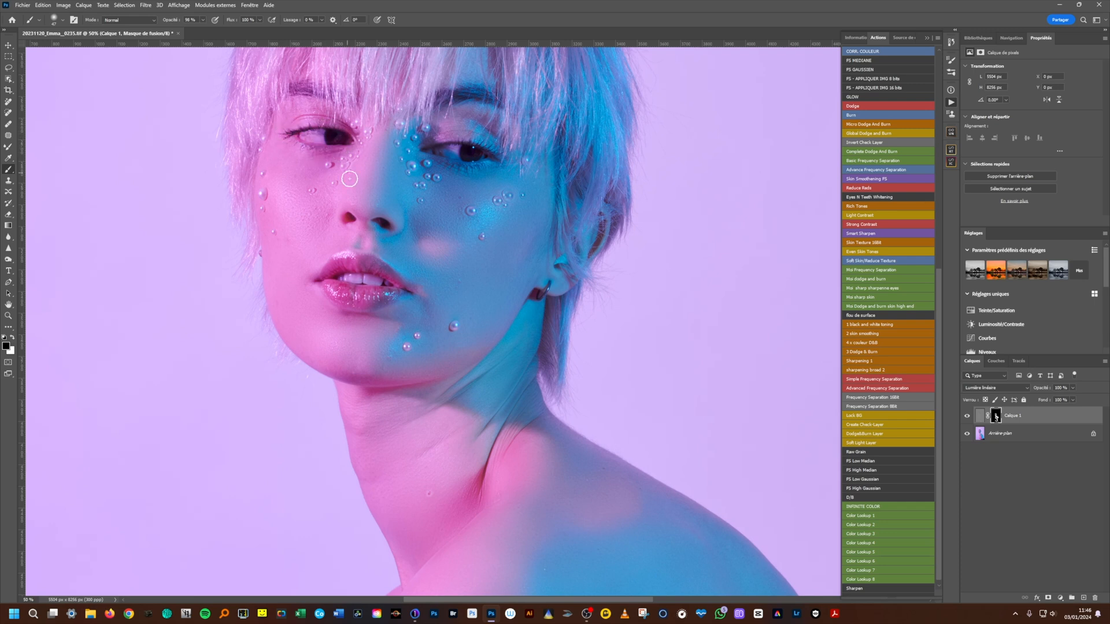
Mask the smoothing off the mole on the neck with a small black brush.
drag(463, 370, 459, 151)
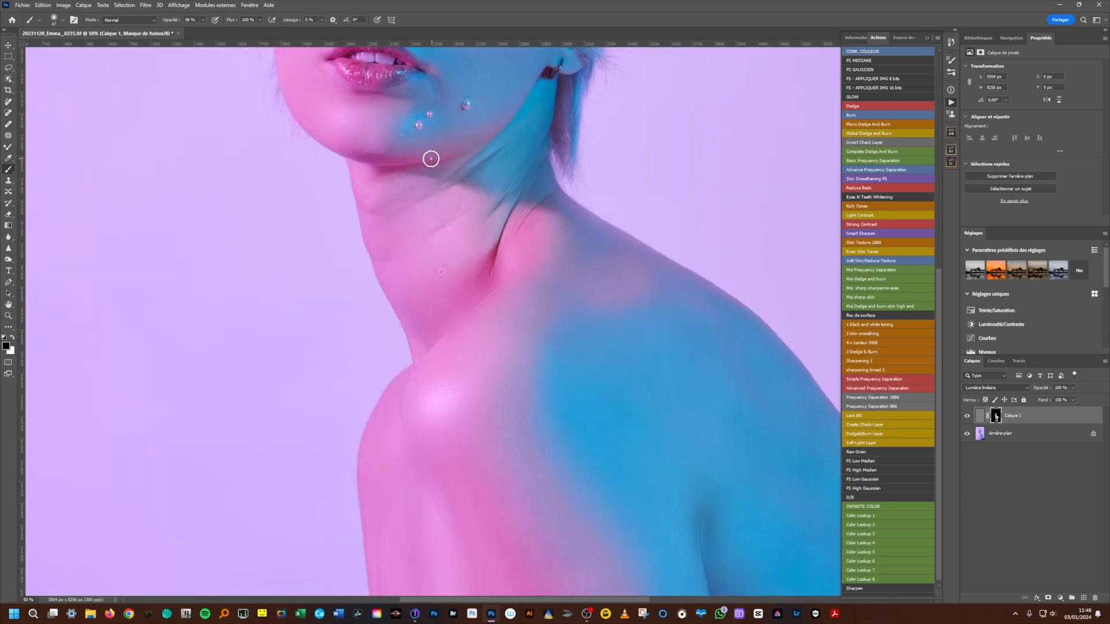
ctrl+click(439, 277)
drag(451, 272, 448, 272)
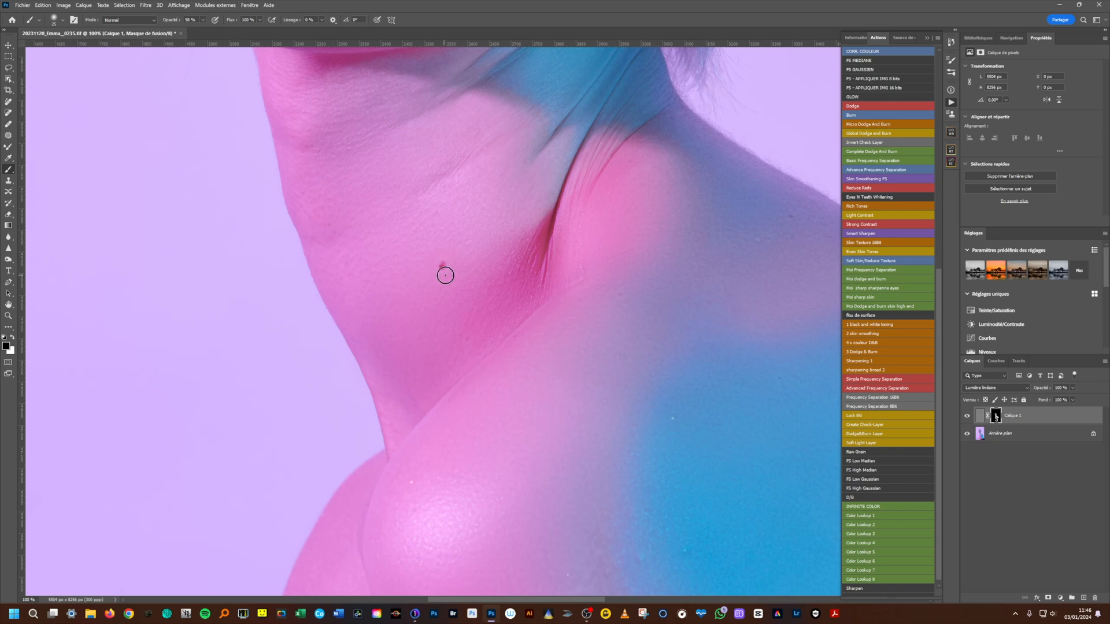
ctrl+alt+click(457, 365)
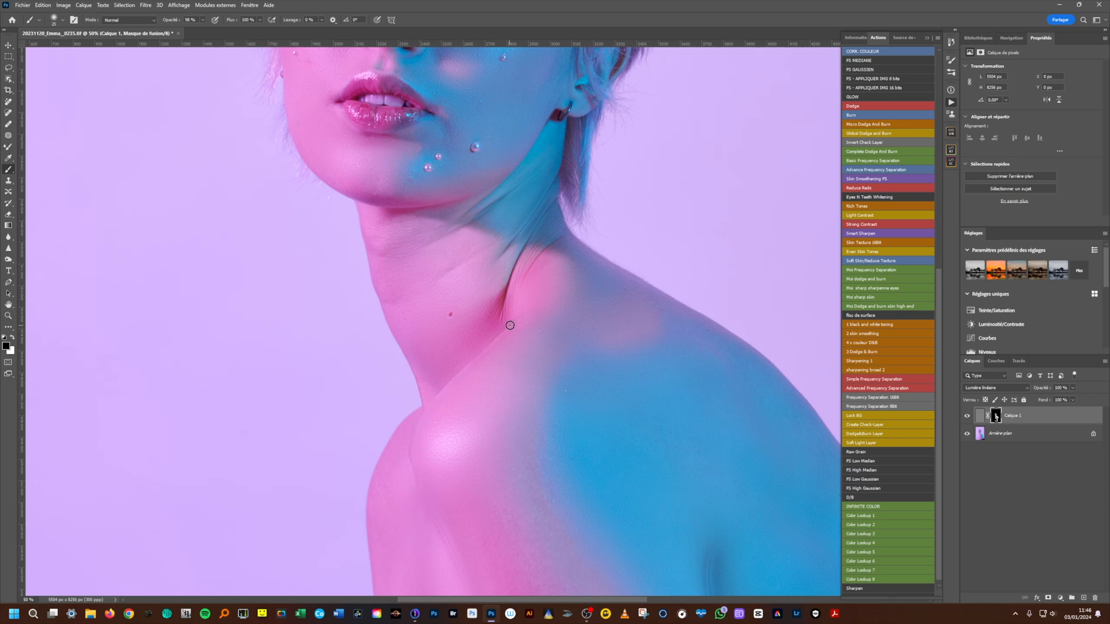
Mask the smoothing off the edges of the neck, shoulder and upper arm where it spills over the outline.
drag(476, 357, 489, 355)
scroll(428, 466, down, 5)
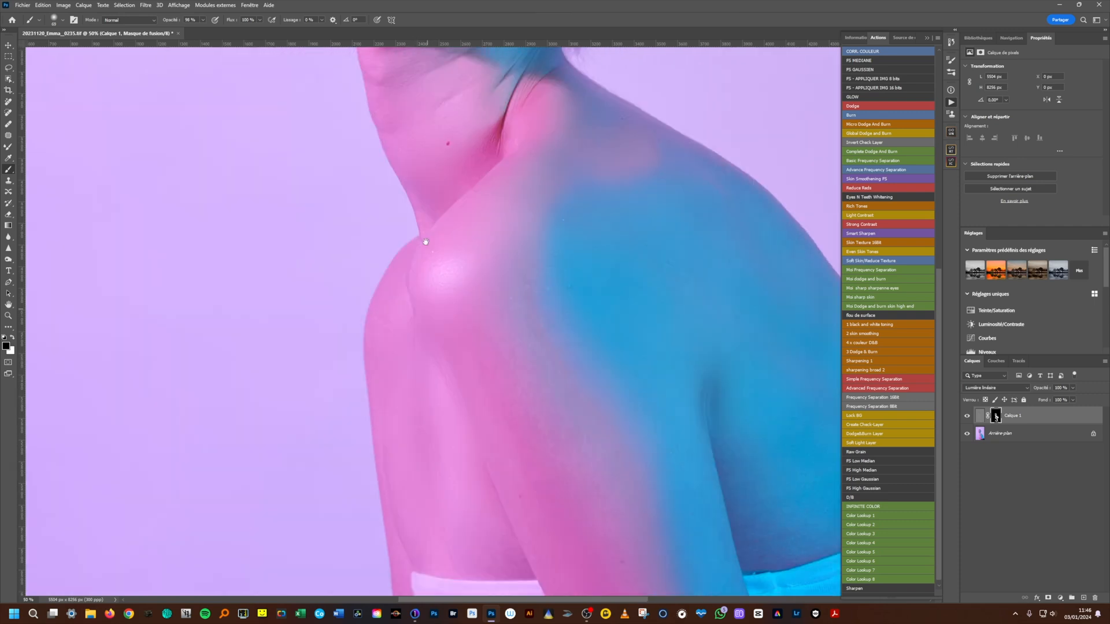
drag(418, 232, 410, 233)
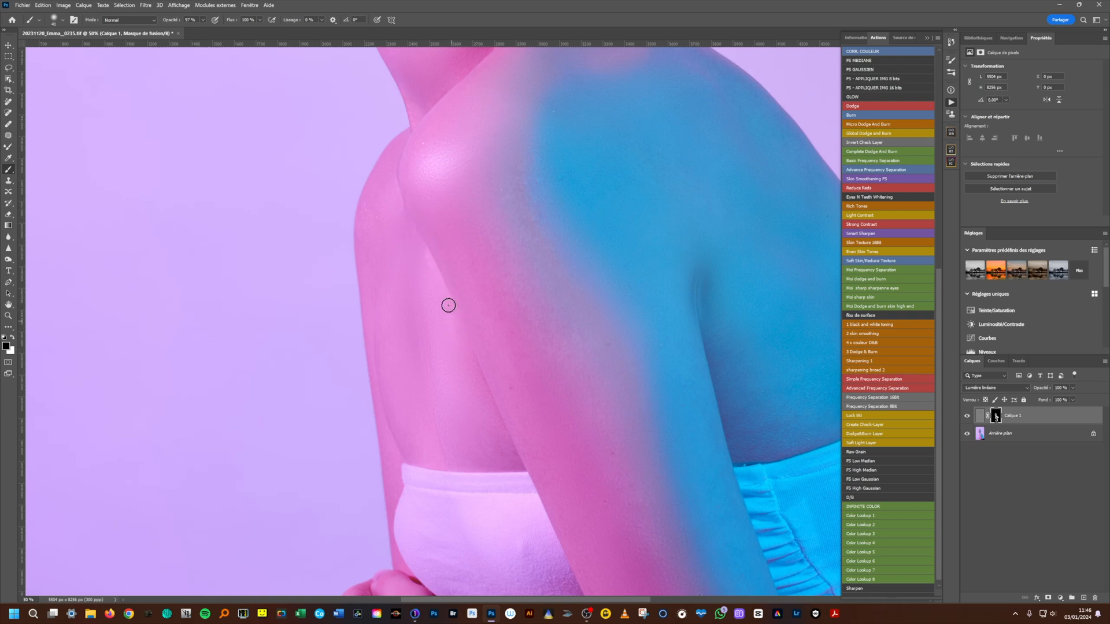
mouse_move(511, 449)
mouse_down()
mouse_move(416, 196)
mouse_move(408, 201)
mouse_up()
drag(430, 270, 443, 268)
drag(418, 411, 490, 253)
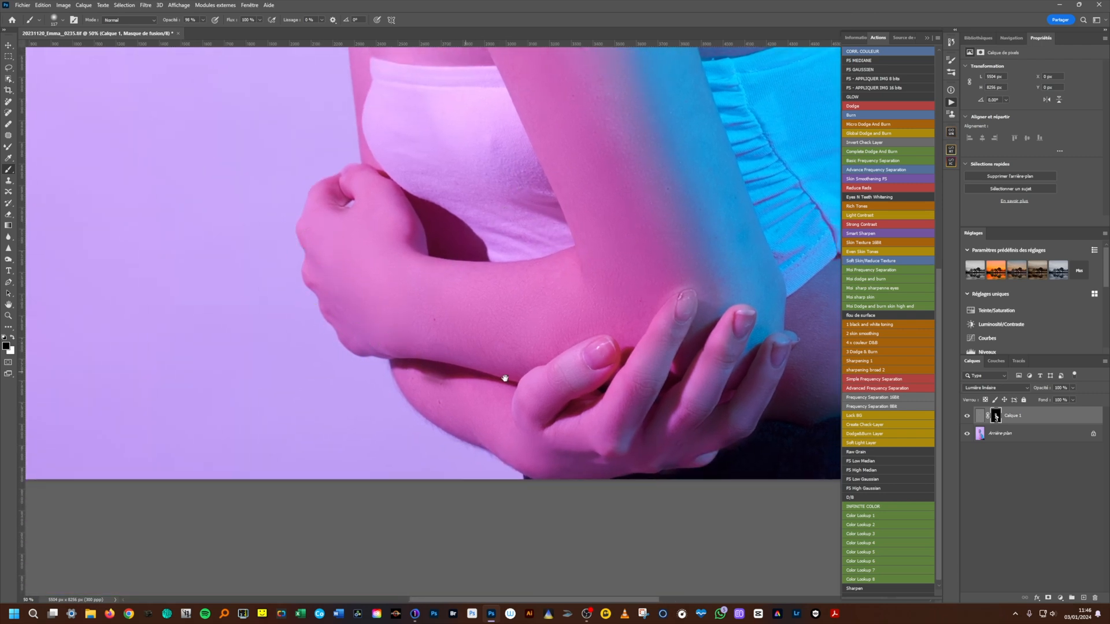
Mask the smoothing off the lower forearm's outline and the crease between the crossed arms.
drag(504, 378, 449, 155)
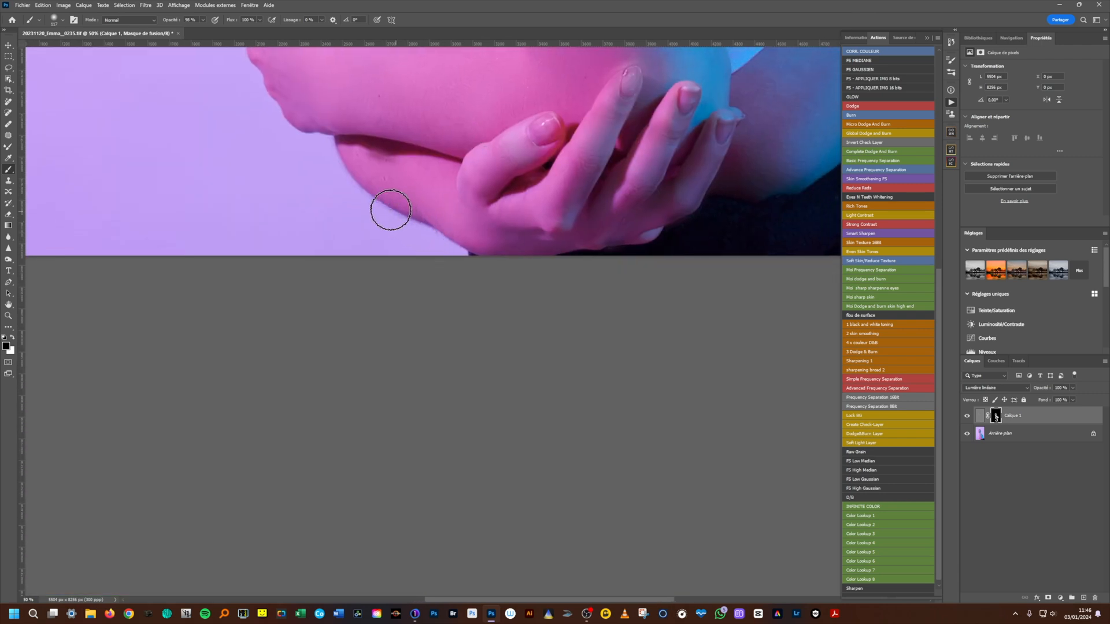
drag(385, 199, 374, 198)
drag(373, 162, 400, 165)
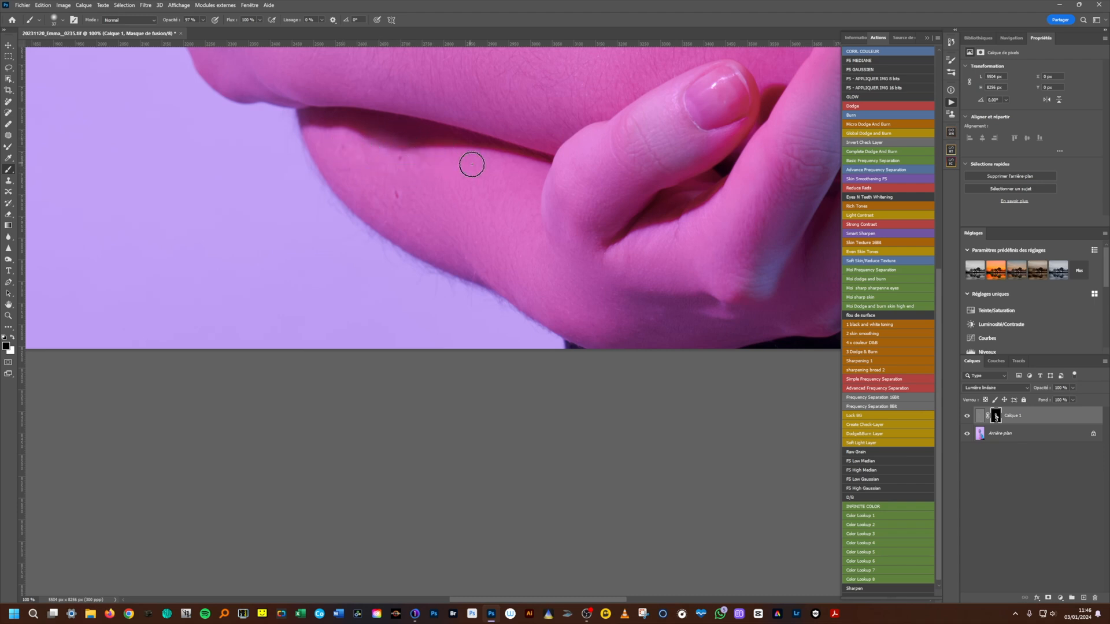
drag(639, 226, 422, 213)
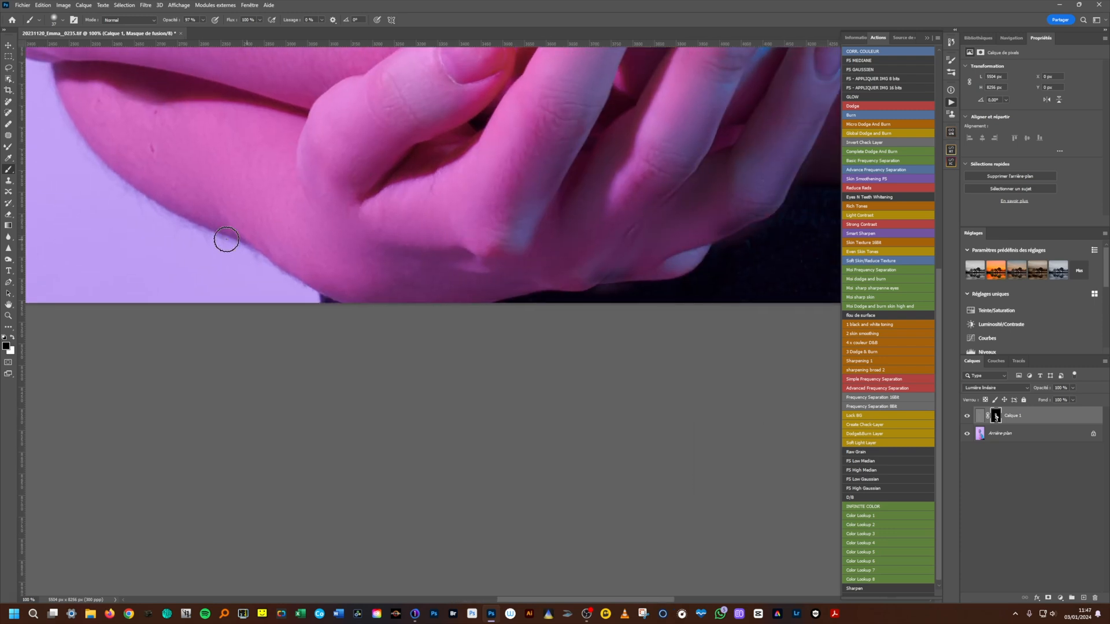
drag(597, 254, 512, 324)
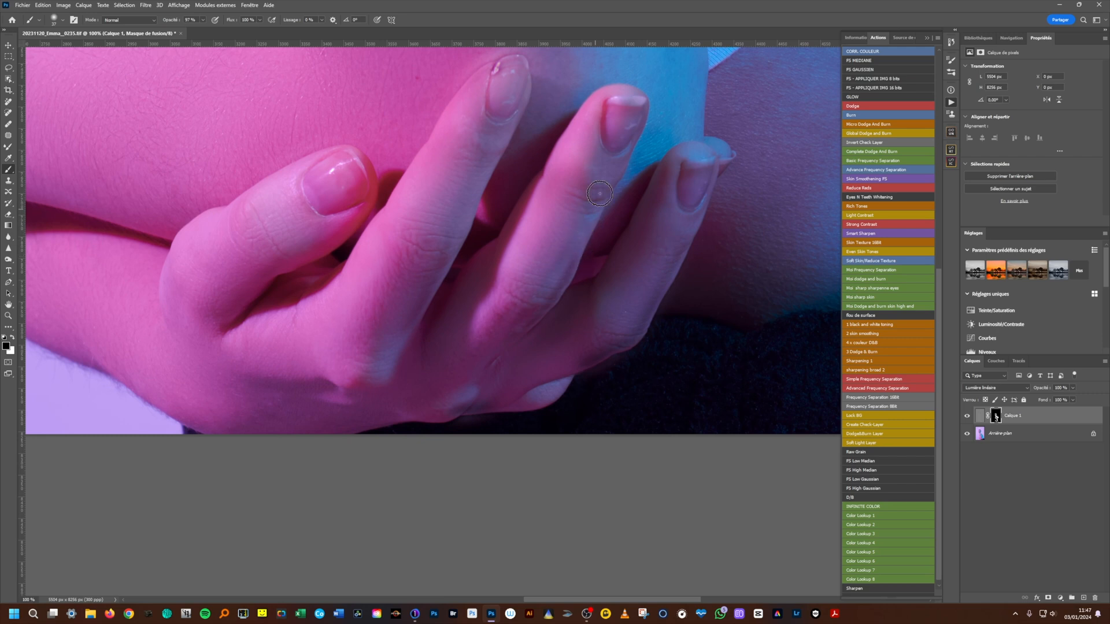
Mask the smoothing off the finger edges, knuckles and lower hand outline, varying the brush size.
drag(502, 359, 489, 376)
drag(386, 355, 429, 284)
alt+right_click(404, 321)
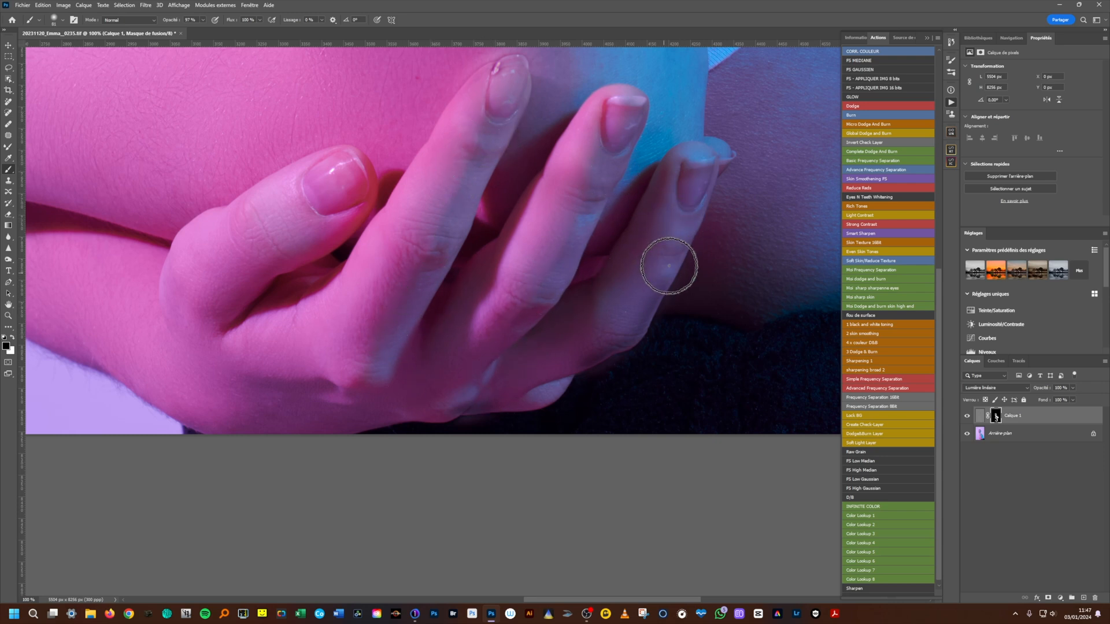
alt+right_click(657, 295)
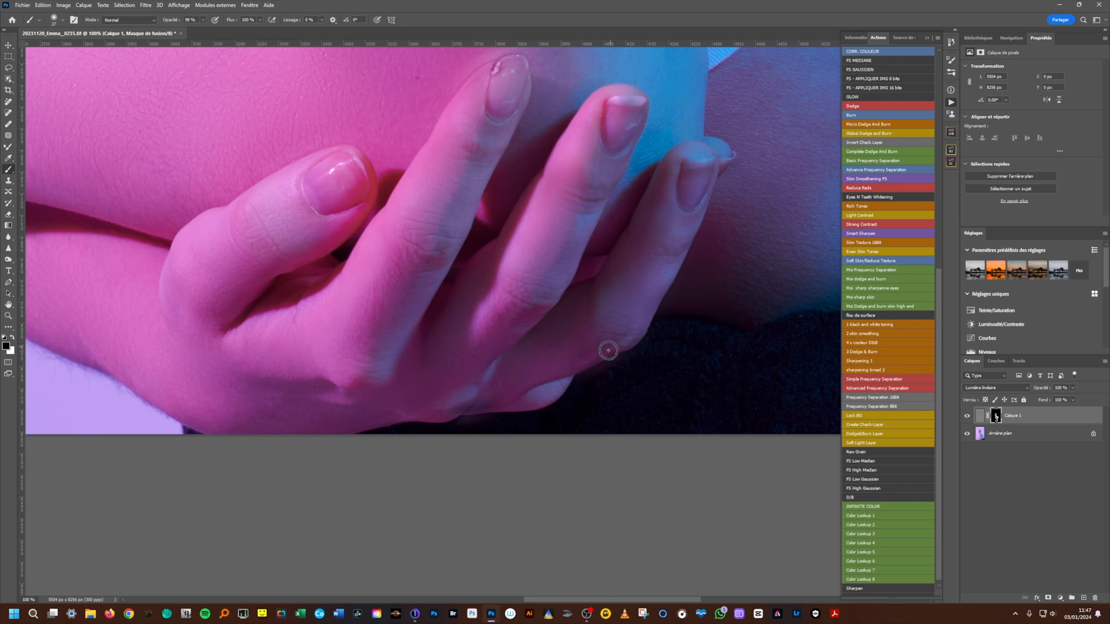
key(bracketright)
key(bracketright)
key(bracketright)
key(bracketright)
key(bracketright)
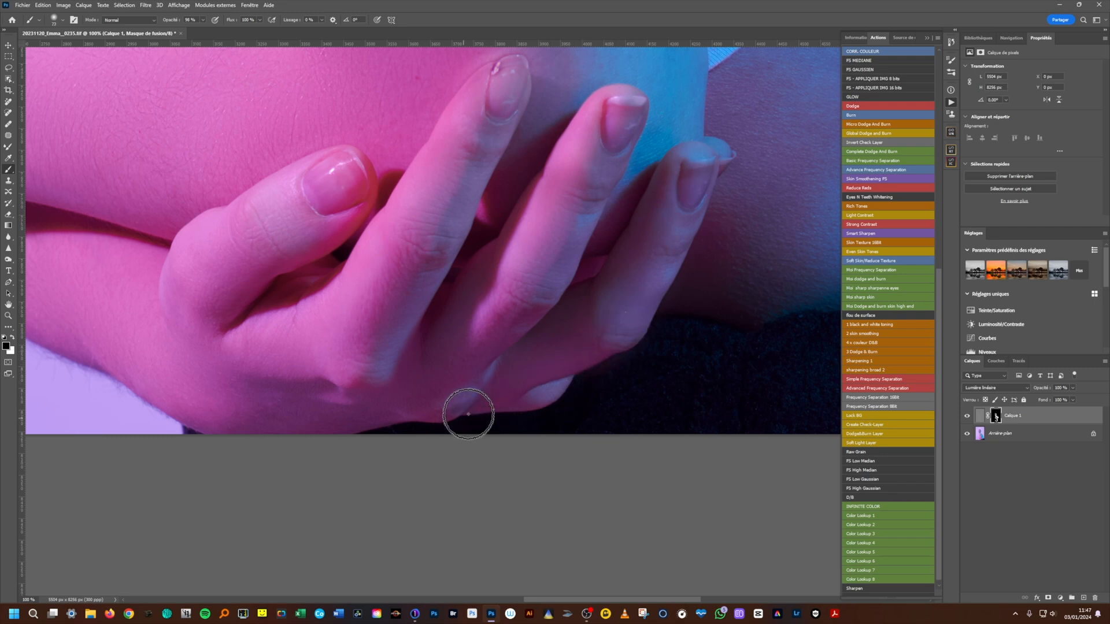
Examine the smoothing across the whole portrait and close up on the face.
alt+click(433, 350)
alt+click(434, 349)
alt+click(435, 349)
alt+click(437, 348)
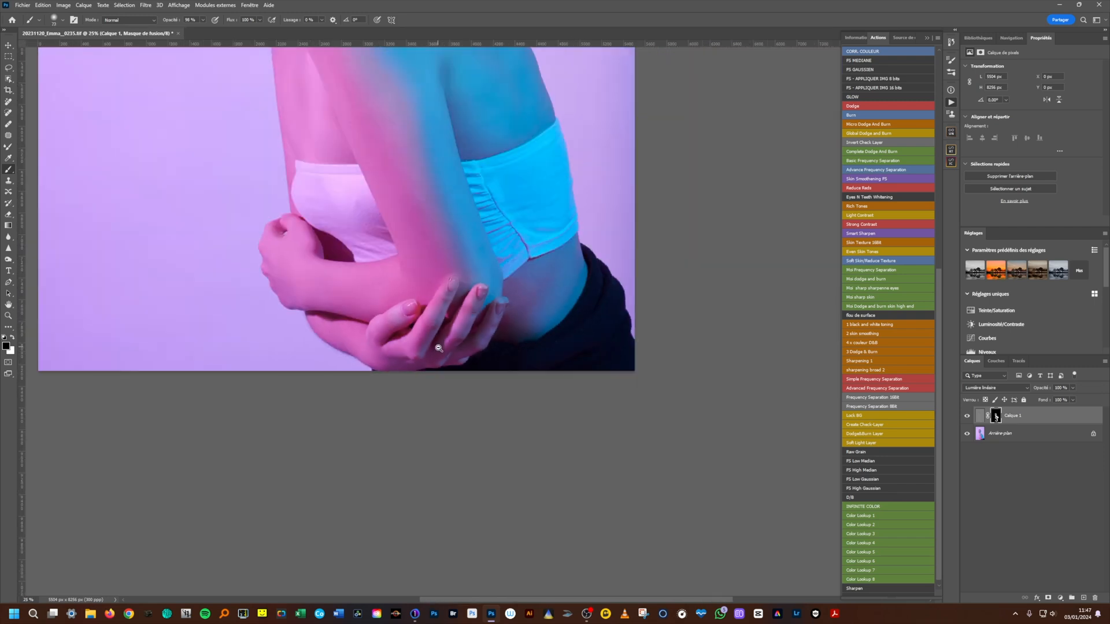
alt+click(439, 349)
drag(459, 292, 468, 386)
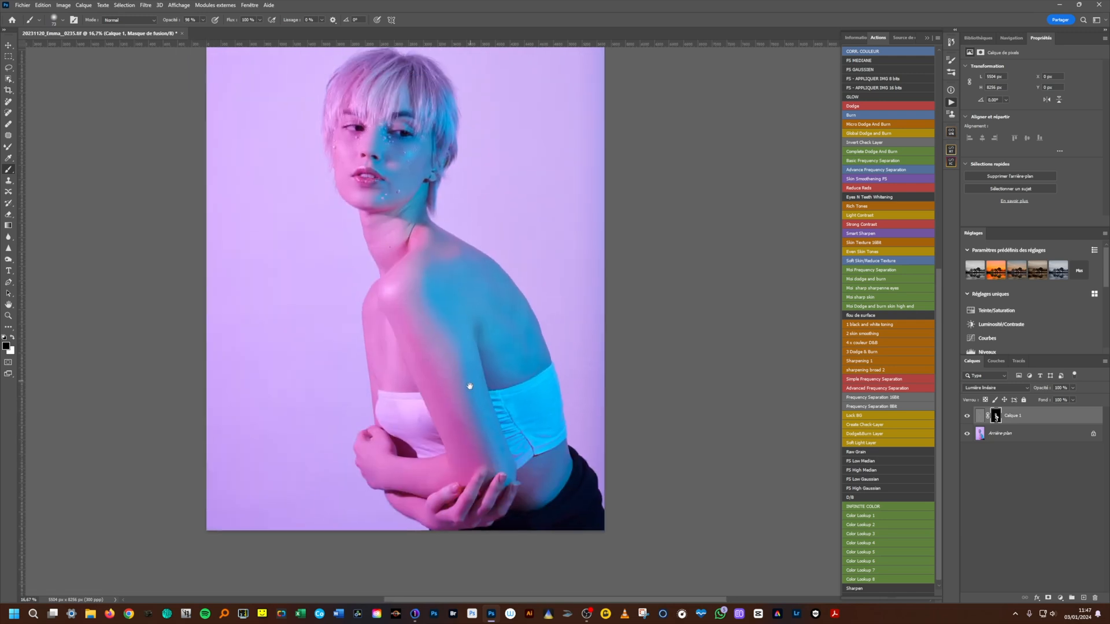
drag(457, 298, 471, 295)
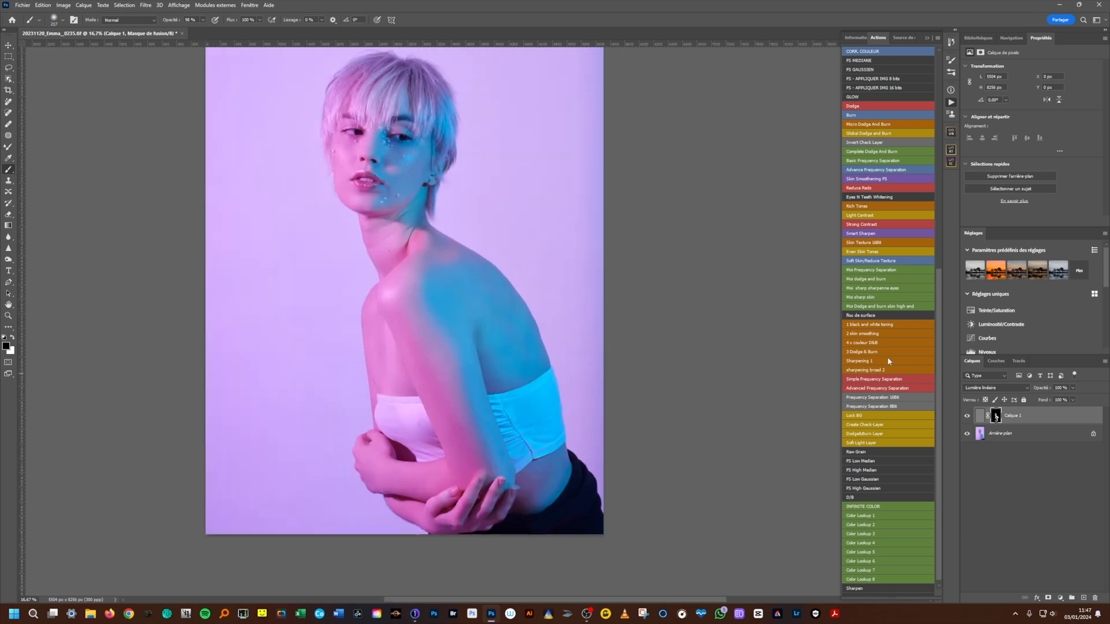
ctrl+click(393, 155)
ctrl+click(393, 156)
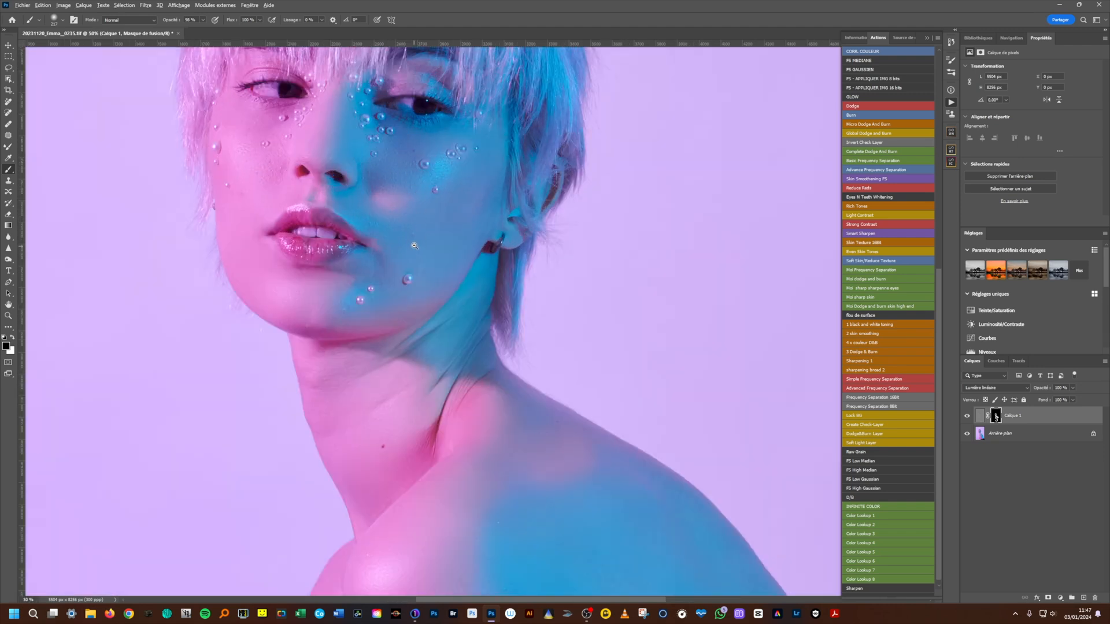
key(ctrl+0)
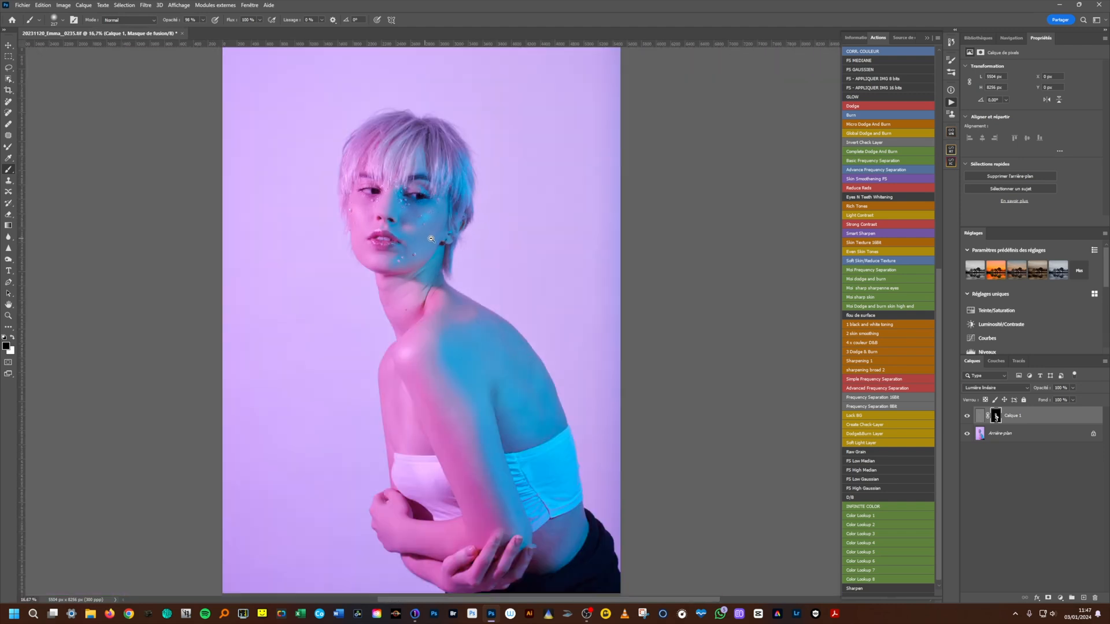
Set Calque 1's opacity to 40% and compare the portrait with and without the layer, in full and close up.
click(1073, 388)
click(968, 419)
click(967, 418)
click(968, 417)
ctrl+click(380, 210)
ctrl+click(380, 210)
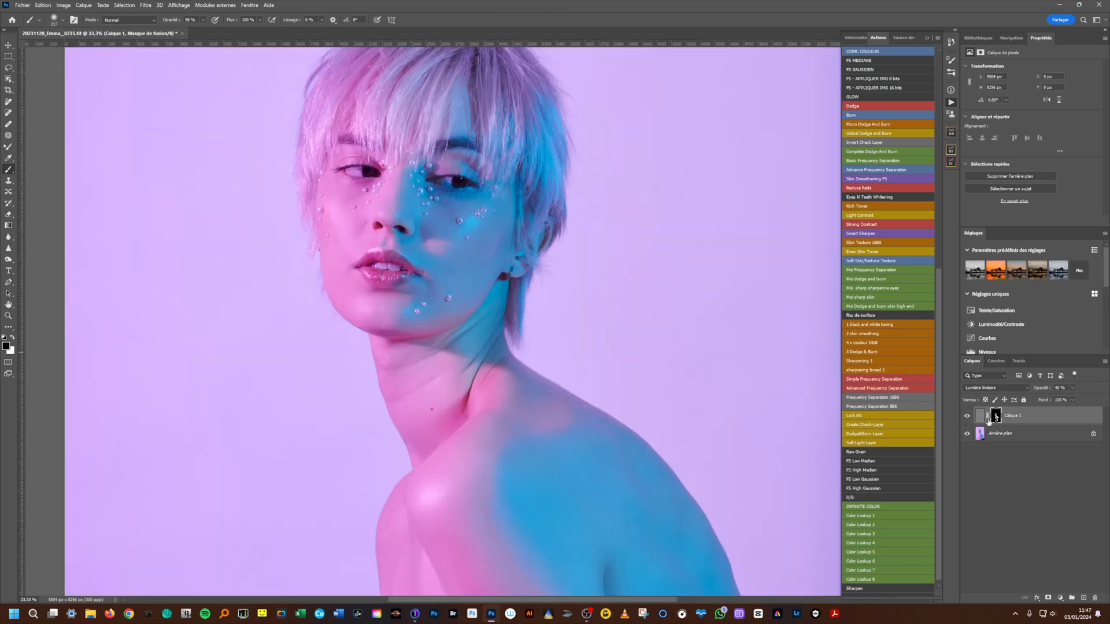
click(968, 418)
click(968, 418)
click(968, 418)
Select Calque 1's mask and paint black over the pearls on the face with a small brush to restore their sharpness.
click(996, 417)
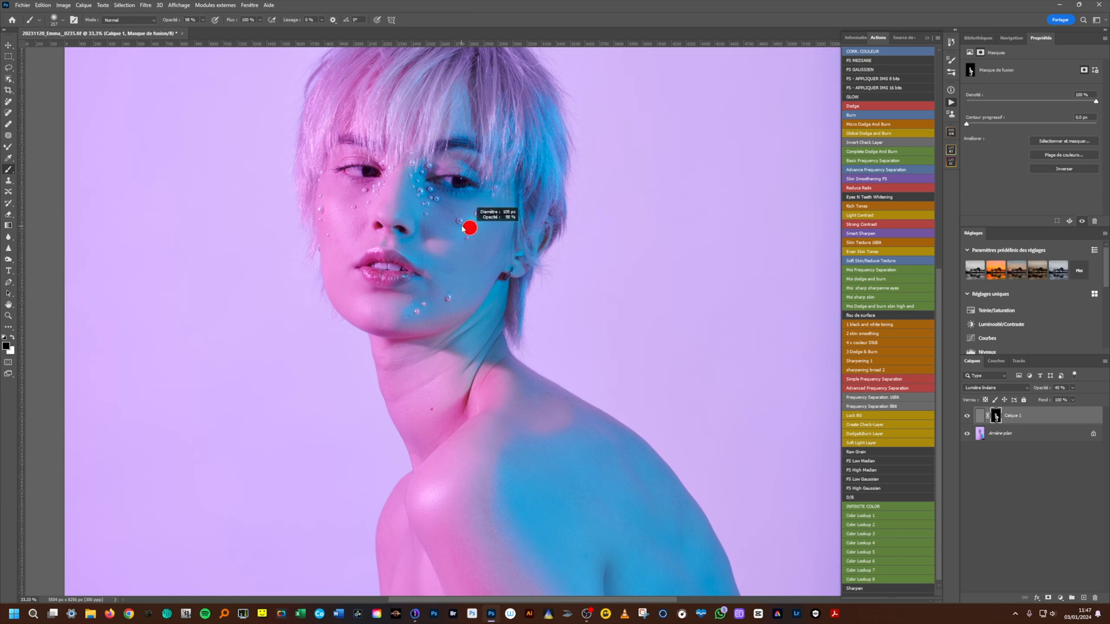
scroll(459, 224, up, 3)
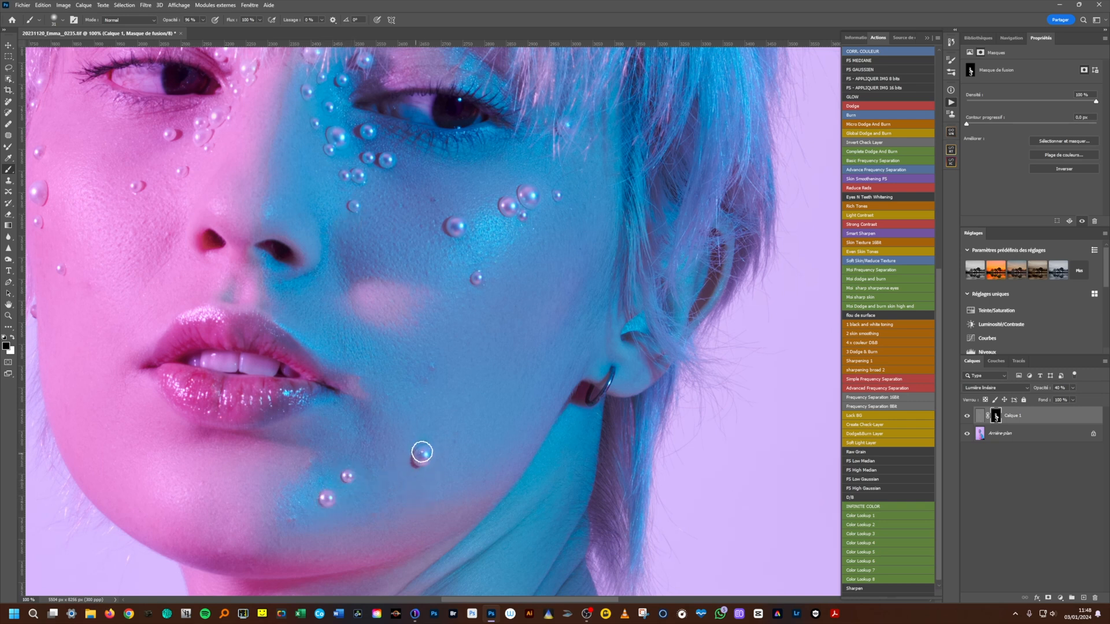
alt+click(487, 365)
alt+click(486, 365)
alt+click(487, 365)
alt+click(487, 364)
alt+click(492, 364)
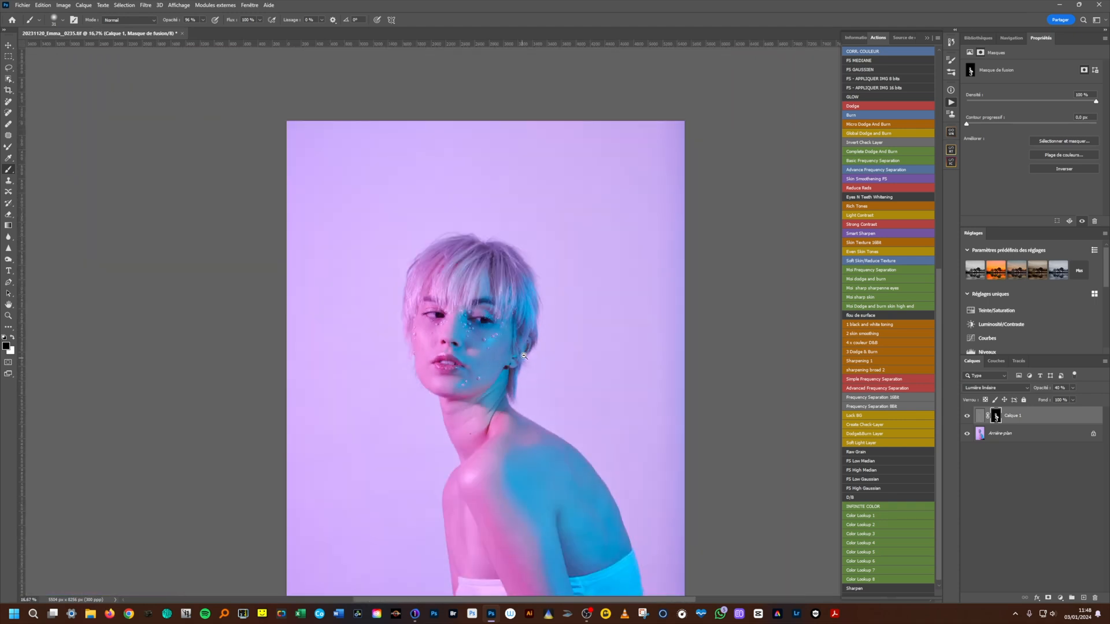
ctrl+click(483, 365)
ctrl+click(483, 365)
ctrl+click(483, 364)
ctrl+click(483, 365)
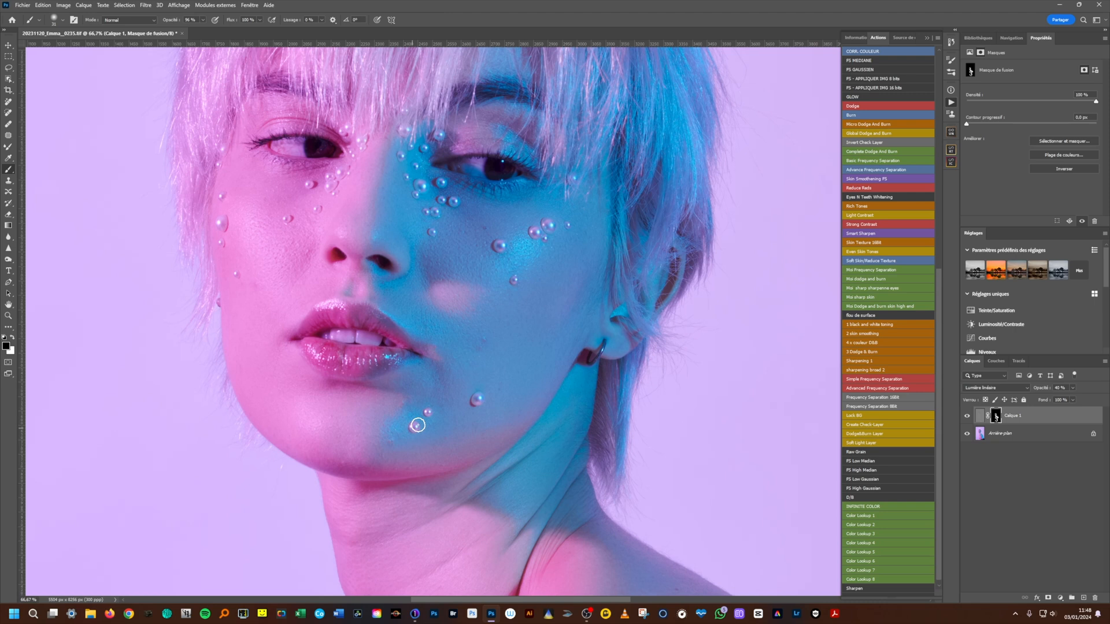
Save the layered portrait as TIFF with no image compression, interleaved pixel order, IBM PC format and RLE layer compression.
alt+click(521, 404)
alt+click(521, 404)
alt+click(524, 403)
alt+click(524, 400)
alt+click(526, 398)
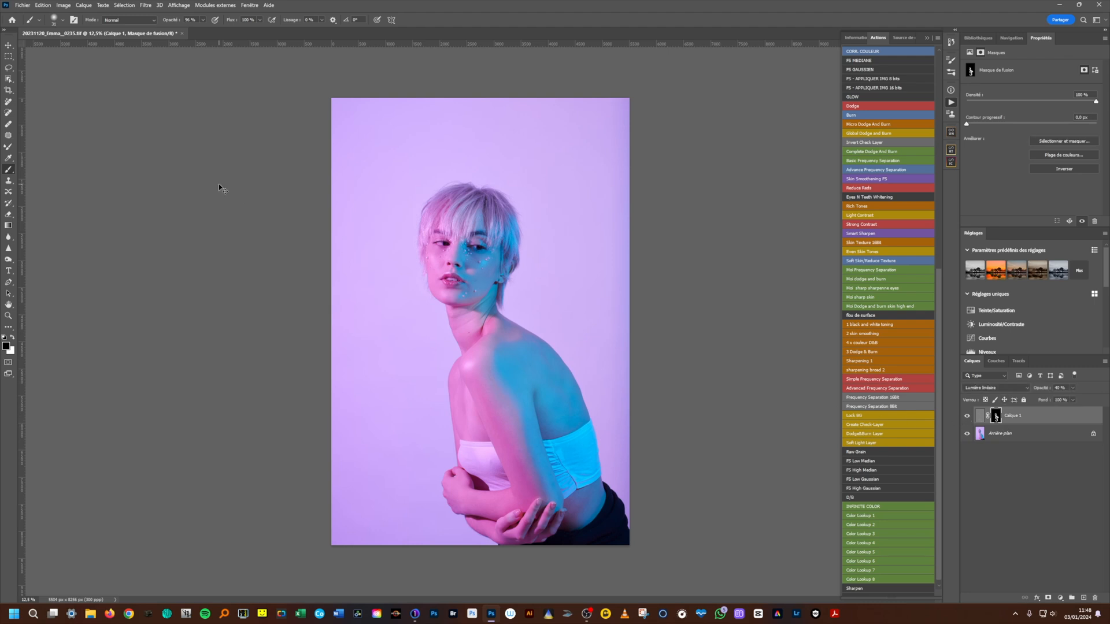
key(ctrl+s)
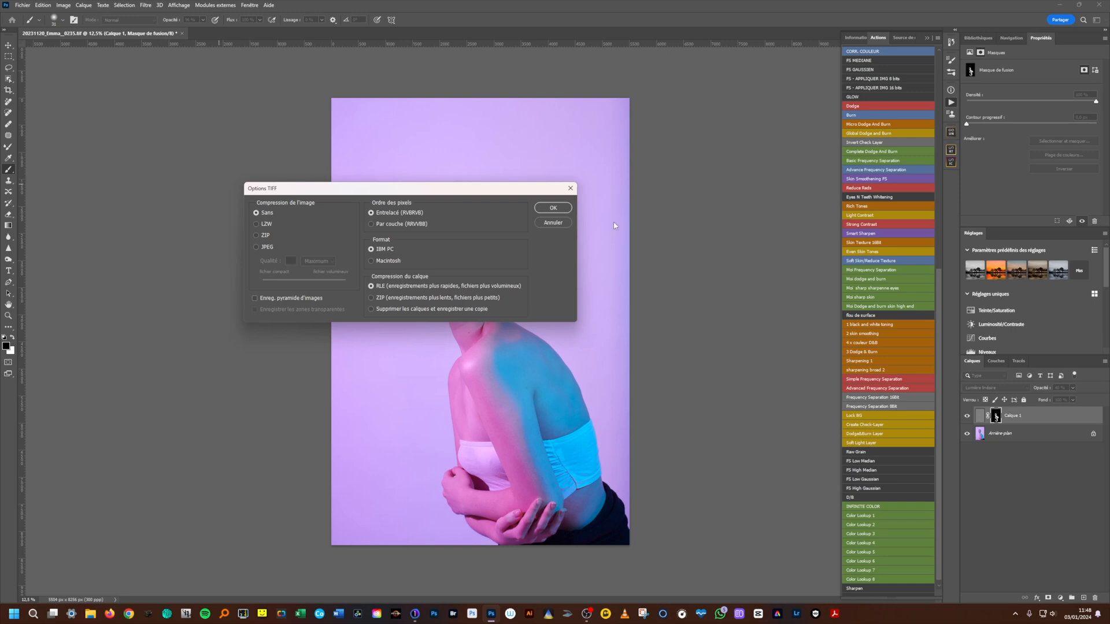
click(554, 209)
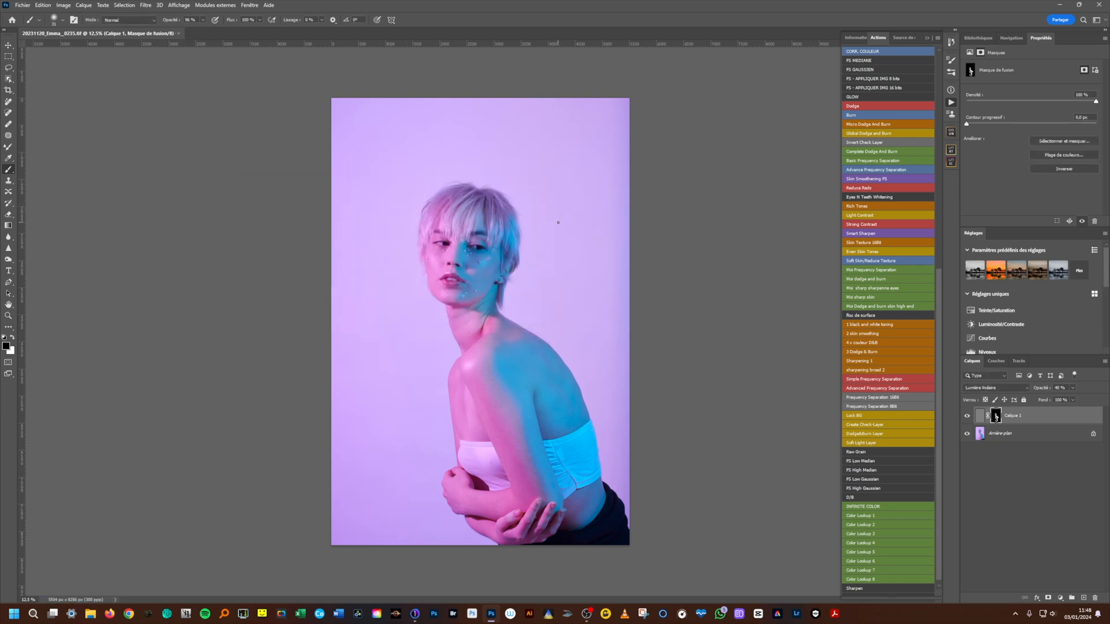
Run the Global Dodge and Burn action to add its masked Dodge and Burn curves layers above Calque 1.
click(512, 288)
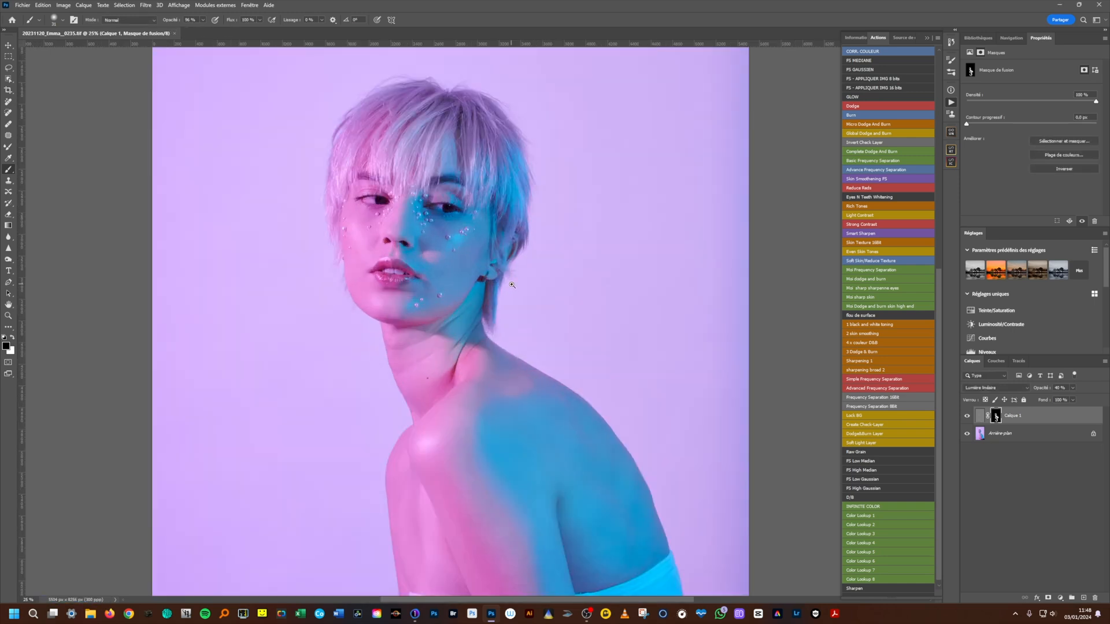
alt+click(512, 287)
alt+click(513, 290)
alt+click(514, 294)
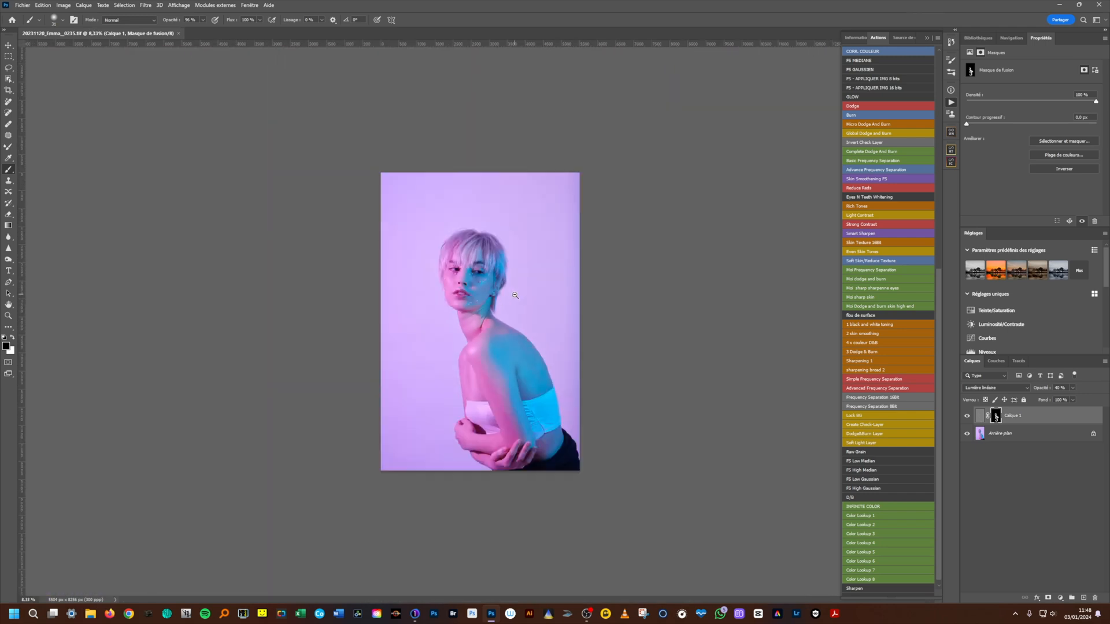
click(886, 133)
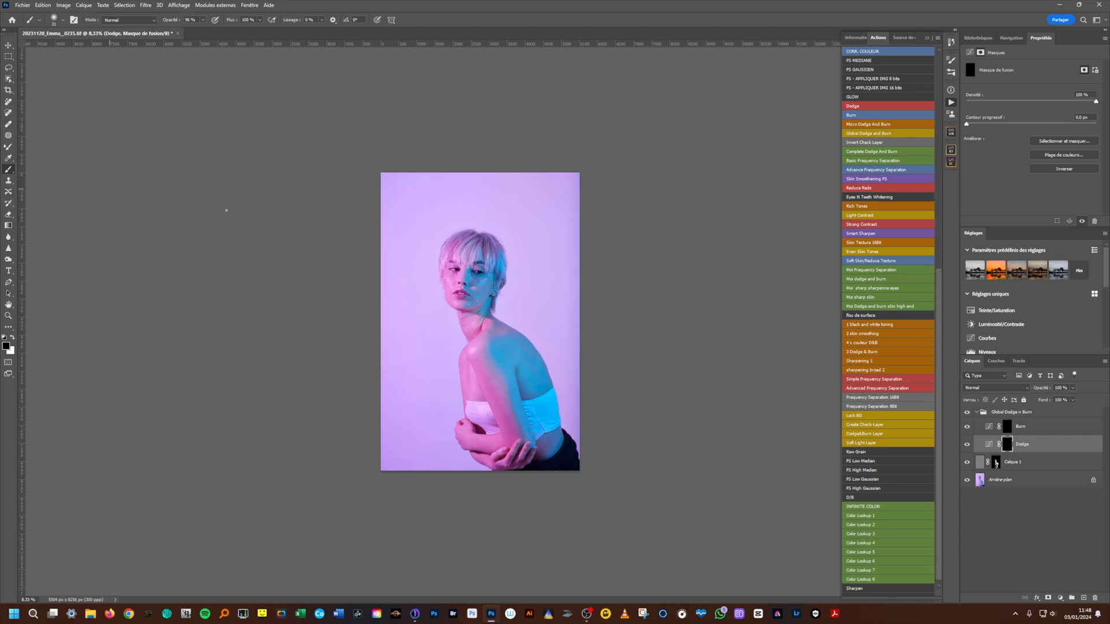
Prepare a white brush with 100% opacity and 1% flow for painting on the Dodge layer's mask.
drag(480, 296, 495, 297)
key(x)
click(260, 22)
click(204, 21)
mouse_move(206, 30)
mouse_down()
mouse_move(231, 36)
mouse_move(198, 38)
mouse_up()
click(259, 20)
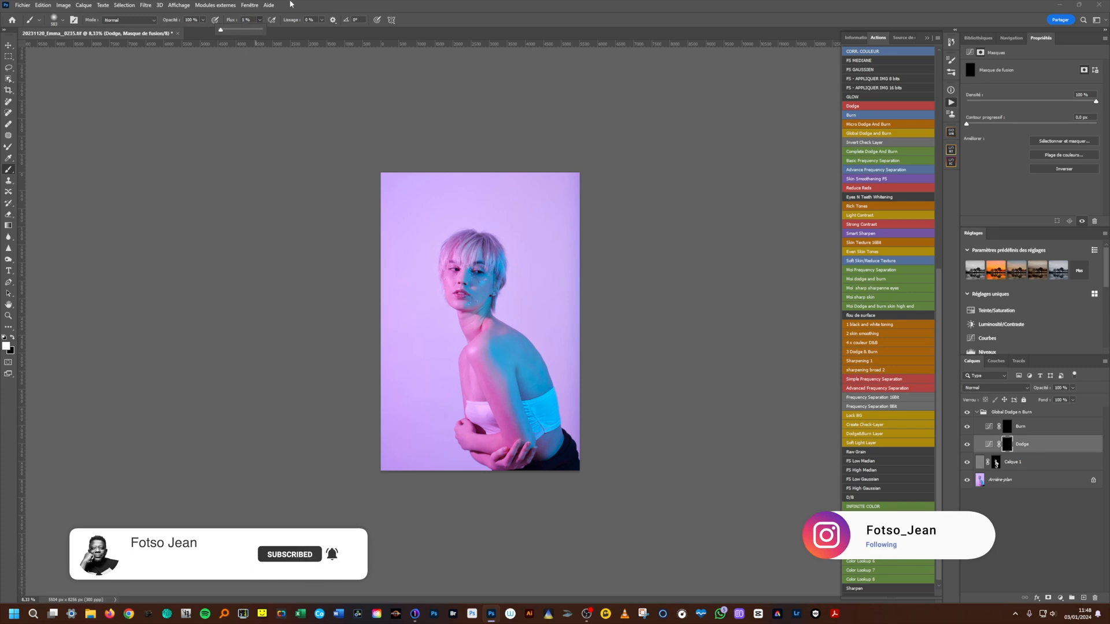
Reduce the brush to about 247 px over the face at 100% opacity and collapse the Global Dodge n Burn group.
key(ctrl+plus)
key(ctrl+plus)
alt+drag(470, 216, 452, 218)
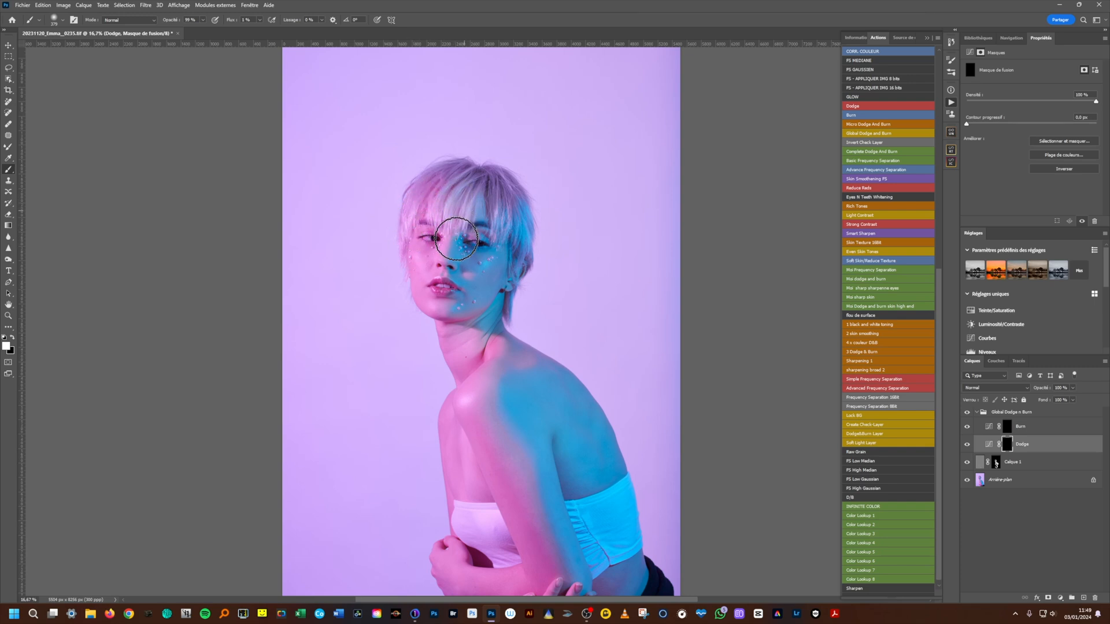
alt+drag(460, 241, 451, 241)
key(0)
click(977, 412)
Add a Curves adjustment layer and lower its red channel at the midtones (input 134, output 121) and shadows (input 68, output 61).
click(1058, 596)
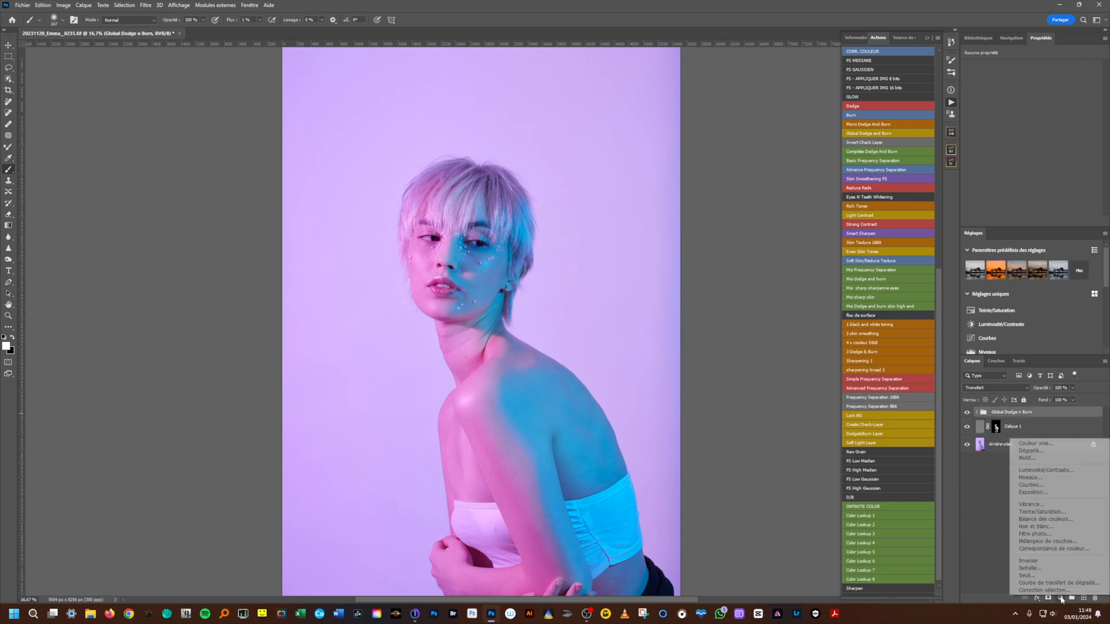
click(1046, 486)
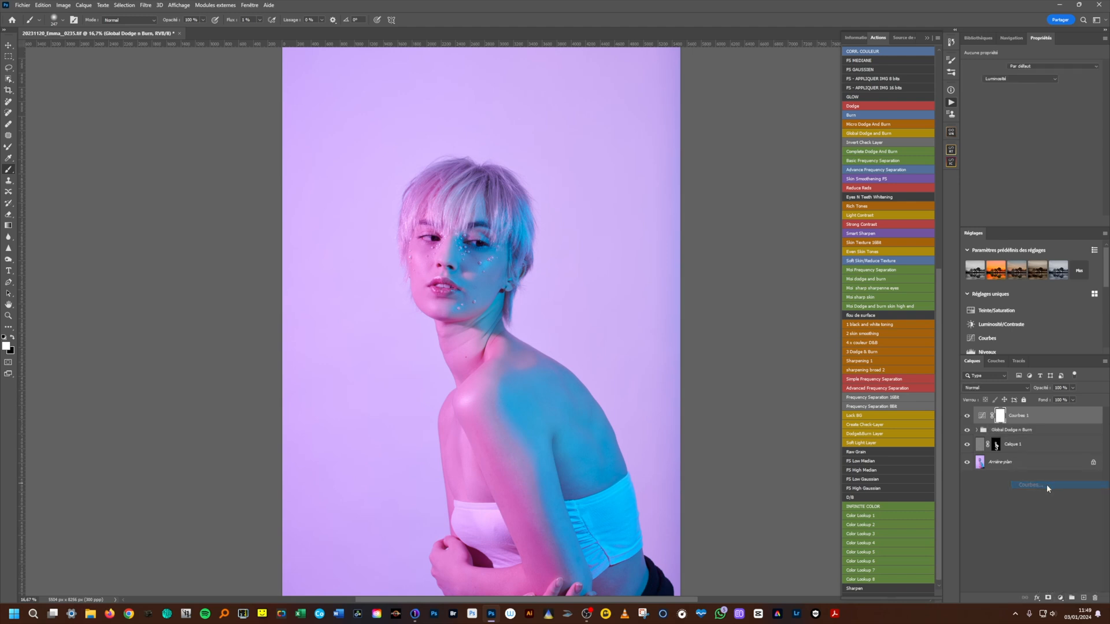
click(1018, 80)
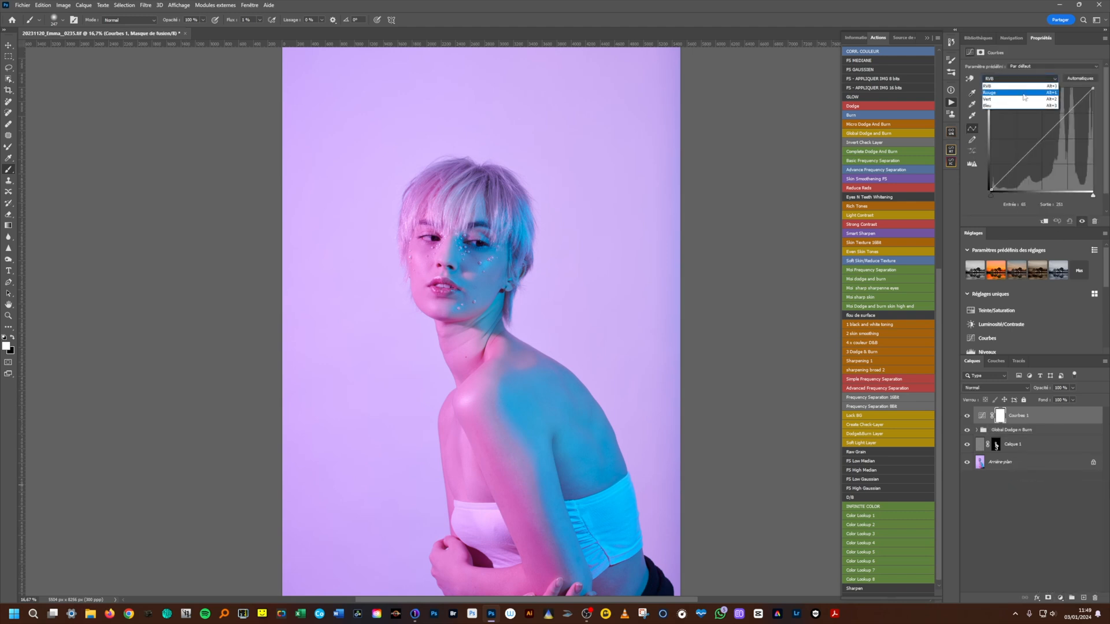
click(1023, 91)
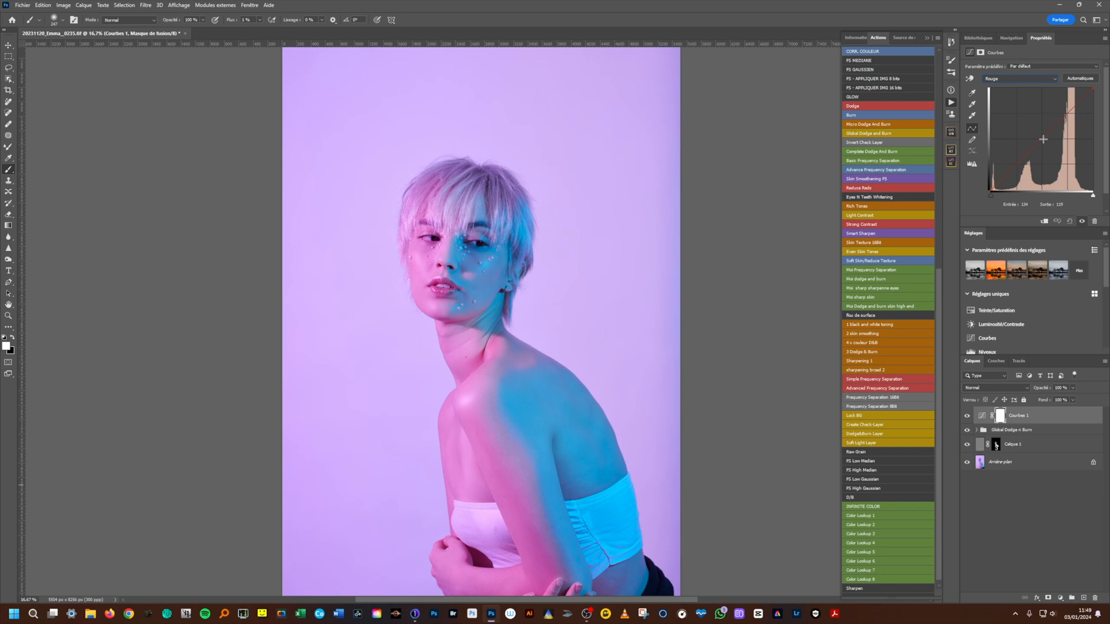
drag(1019, 162, 1045, 141)
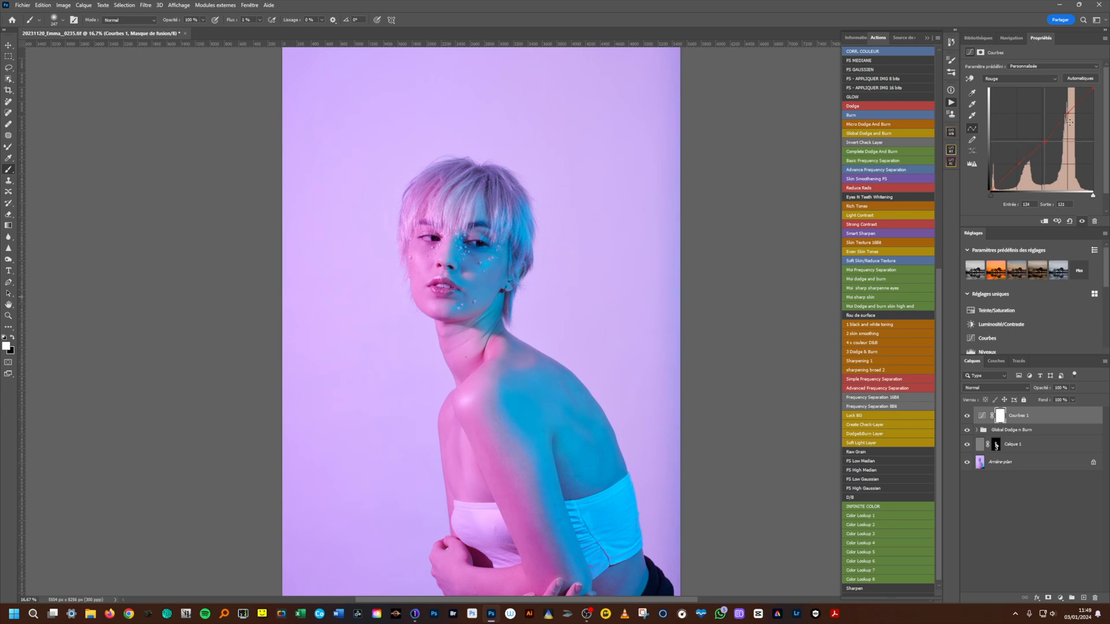
drag(1020, 163, 1018, 166)
Add a second Curves adjustment layer and rename the first one "rouge".
click(1060, 598)
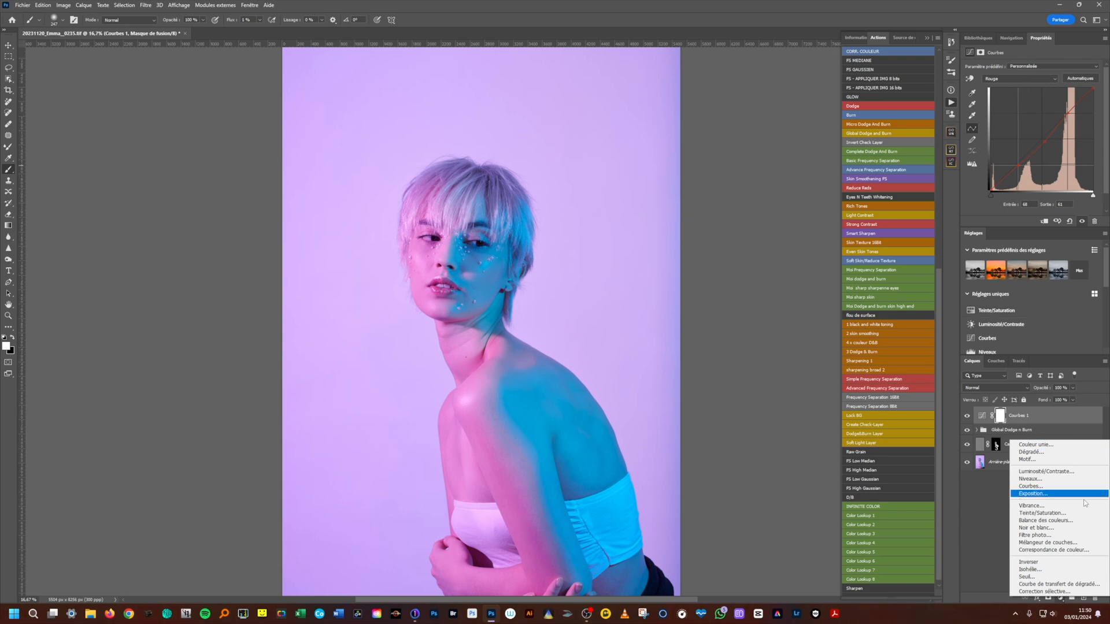
click(1048, 489)
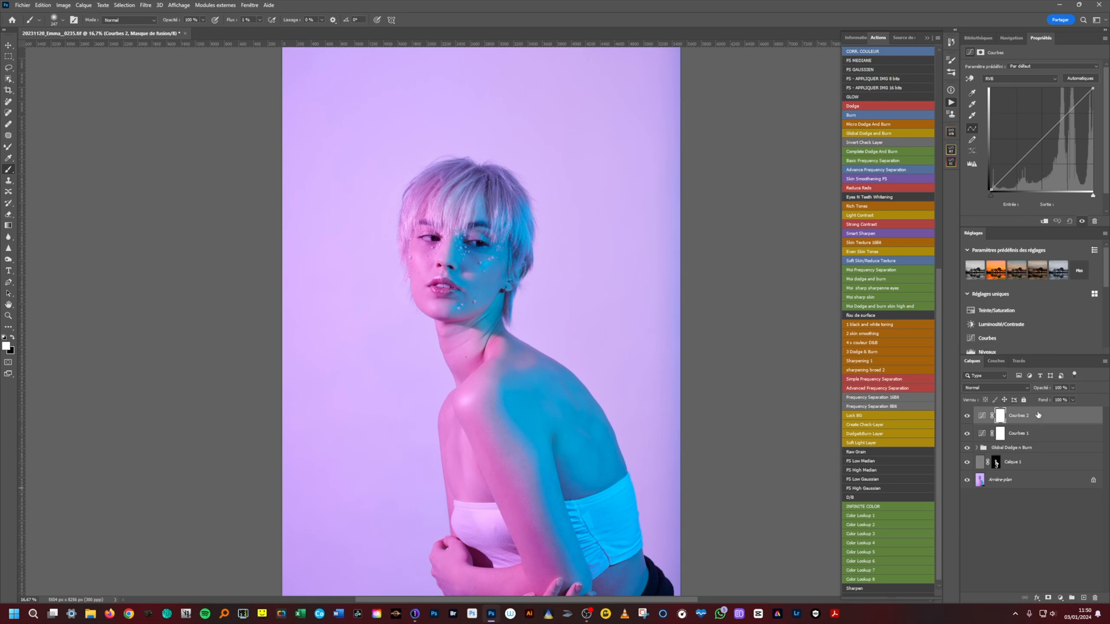
click(1020, 435)
double_click(1020, 433)
text(rouge)
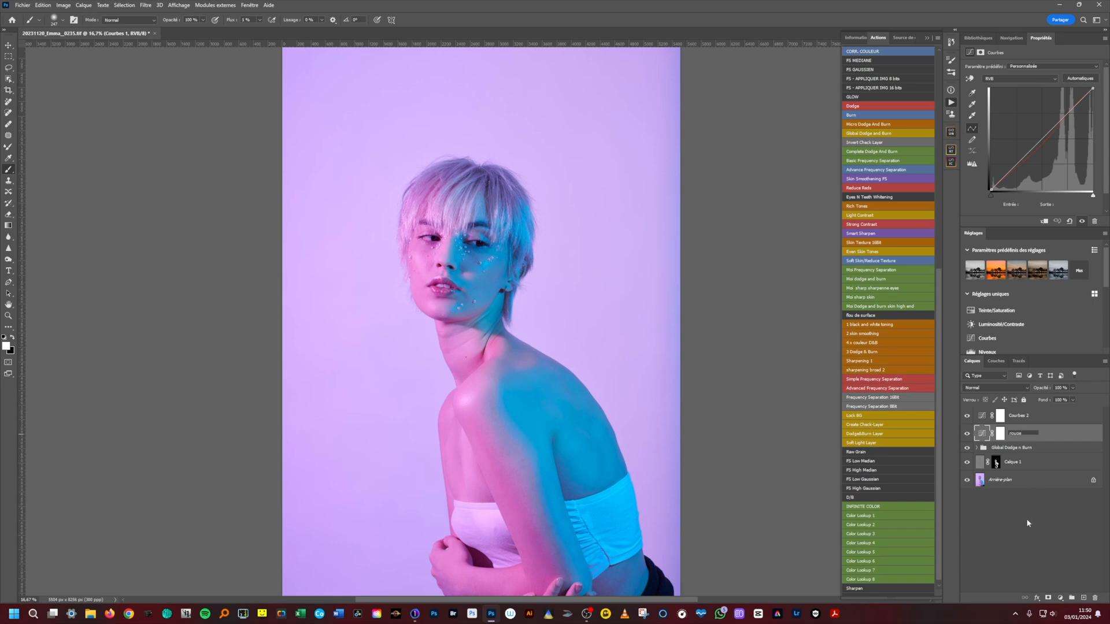
click(1033, 535)
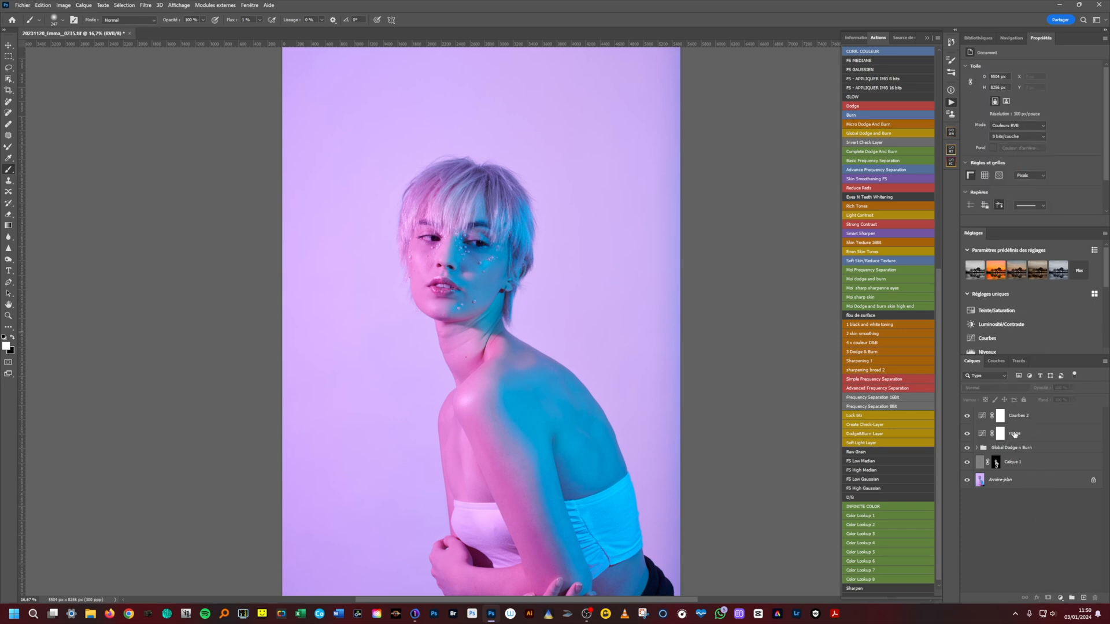
Rename the second Curves layer "vert".
click(1020, 416)
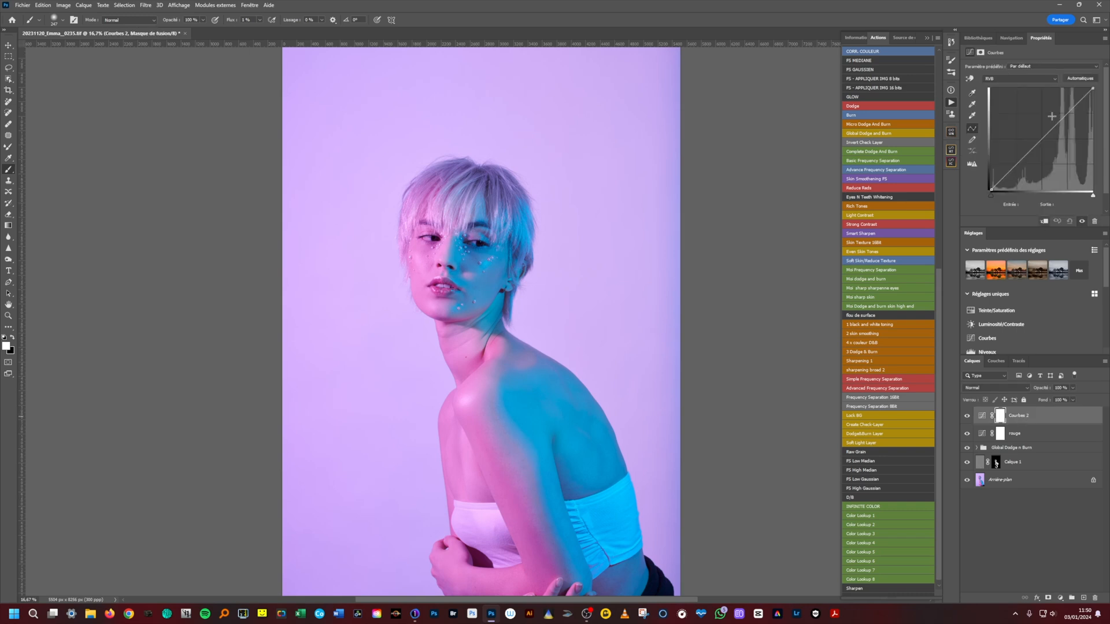
click(1022, 79)
click(1016, 99)
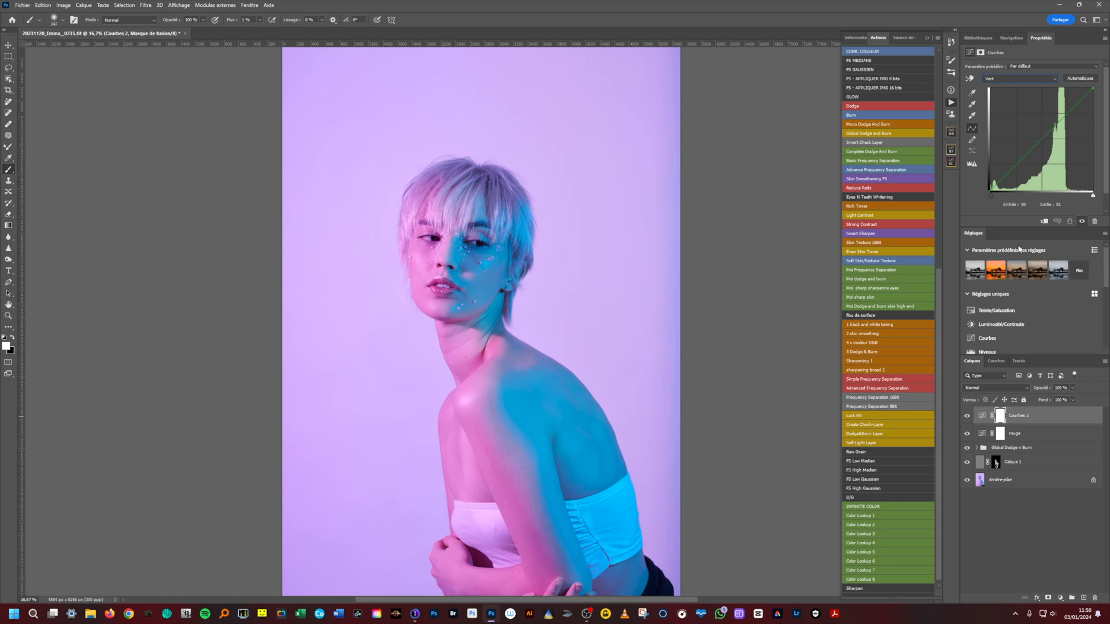
double_click(1018, 415)
text(vert)
key(Return)
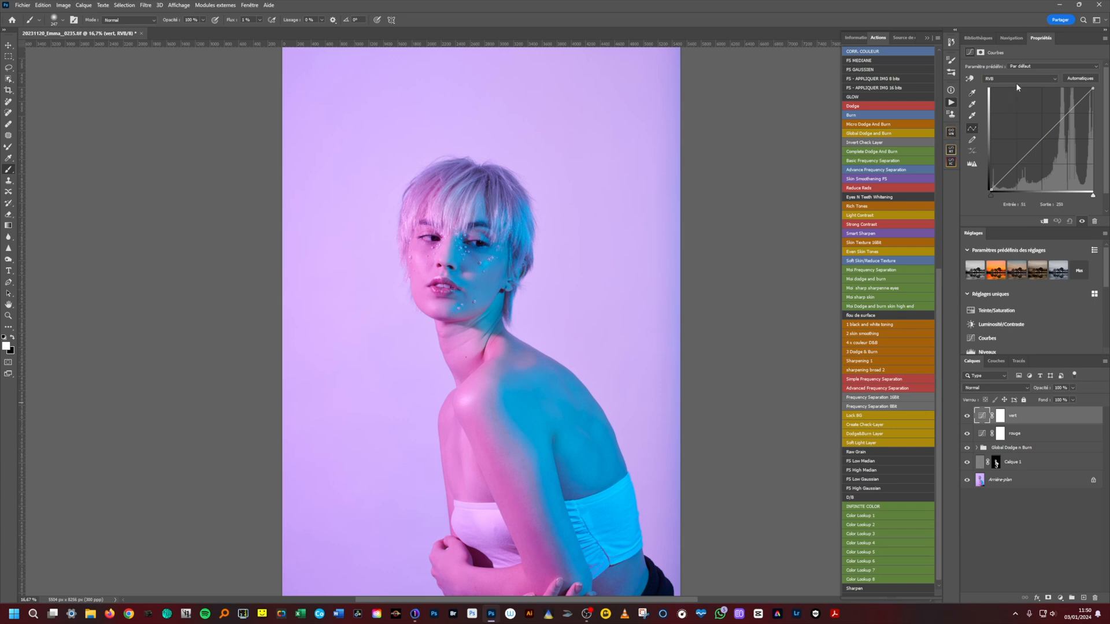
click(1034, 440)
Shape the vert layer's green curve, lowering the midtones to input 135, output 122, with extra points in shadows and highlights.
click(1026, 418)
click(1020, 78)
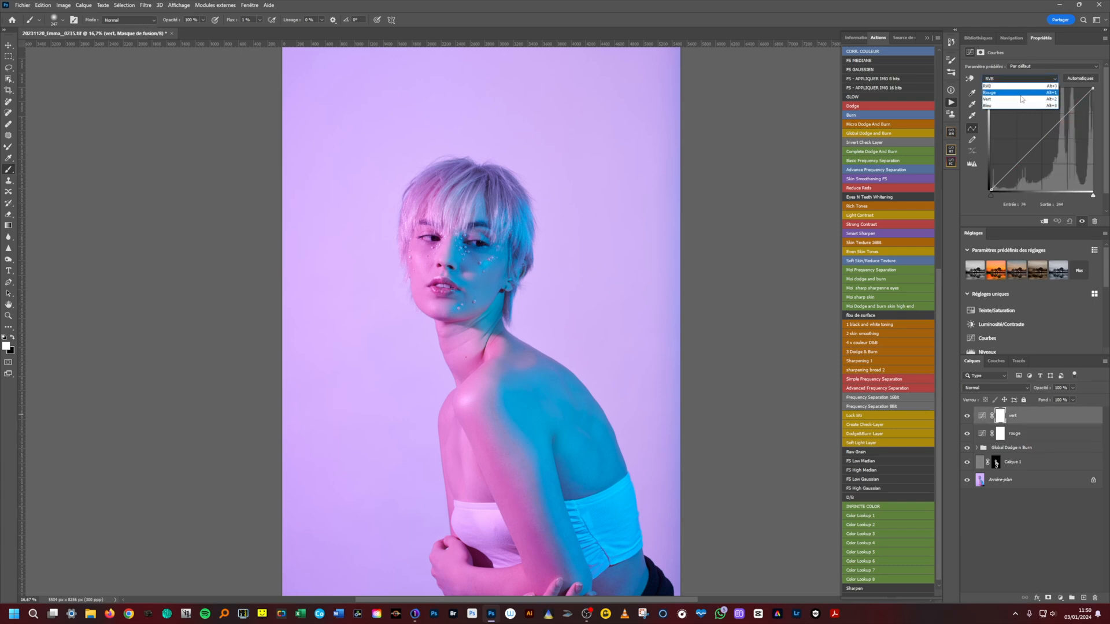
click(1023, 101)
drag(1043, 137, 1044, 141)
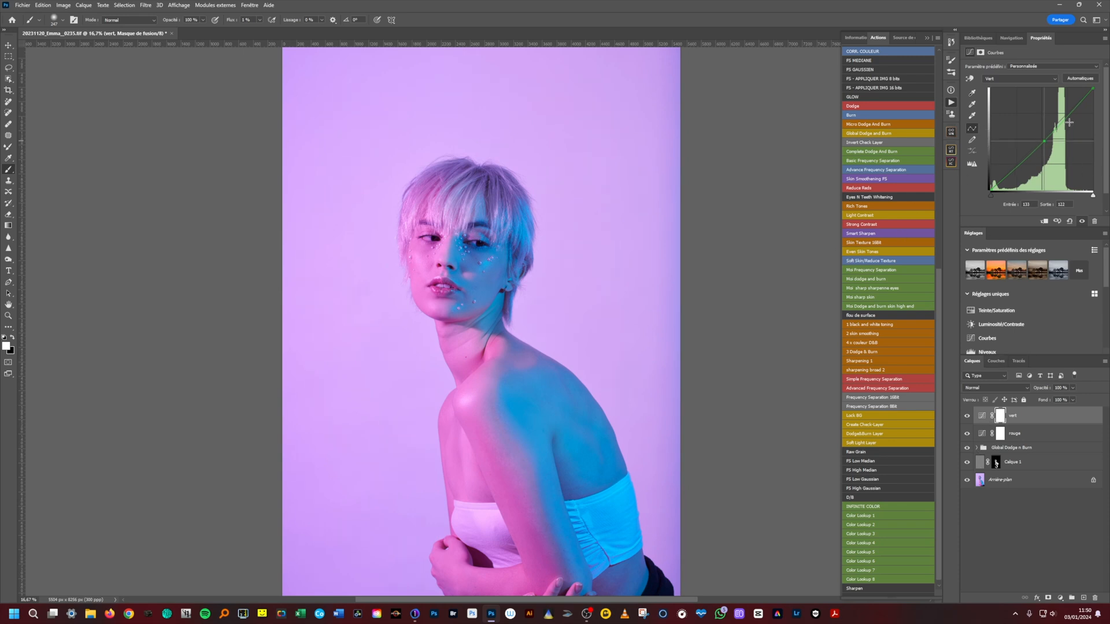
drag(1069, 115, 1069, 114)
click(1018, 165)
drag(1019, 165, 1018, 163)
click(1046, 141)
Compare the portrait with and without the vert and rouge curves layers.
click(968, 417)
click(967, 417)
click(967, 418)
click(967, 418)
click(968, 418)
click(968, 417)
click(968, 434)
click(969, 434)
Add a third Curves adjustment layer above vert and rename it "bleu".
click(1060, 598)
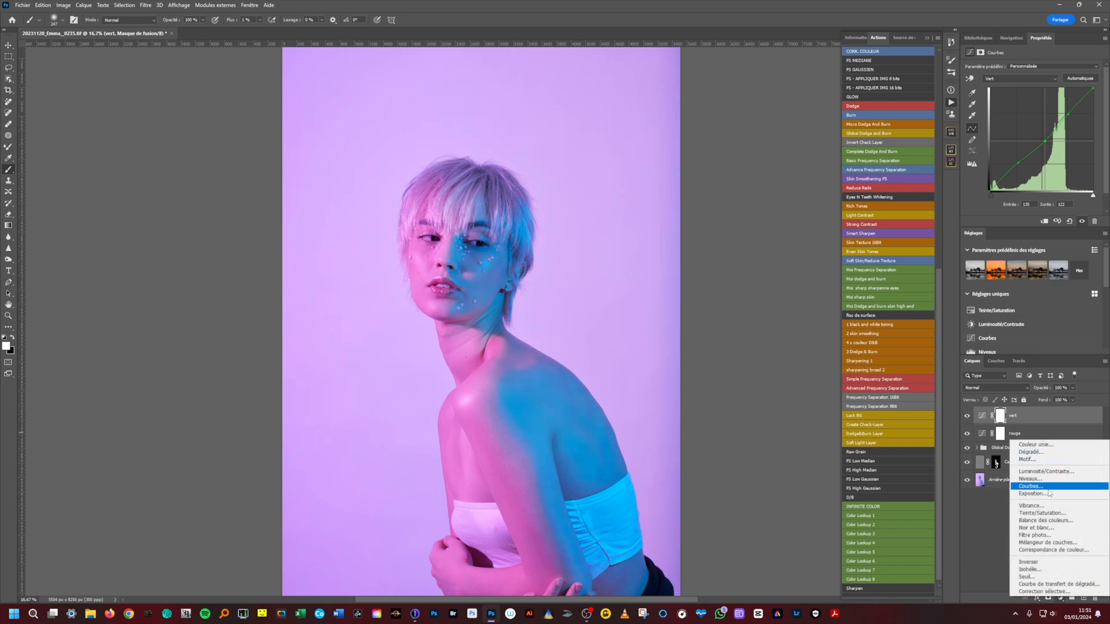
click(1048, 487)
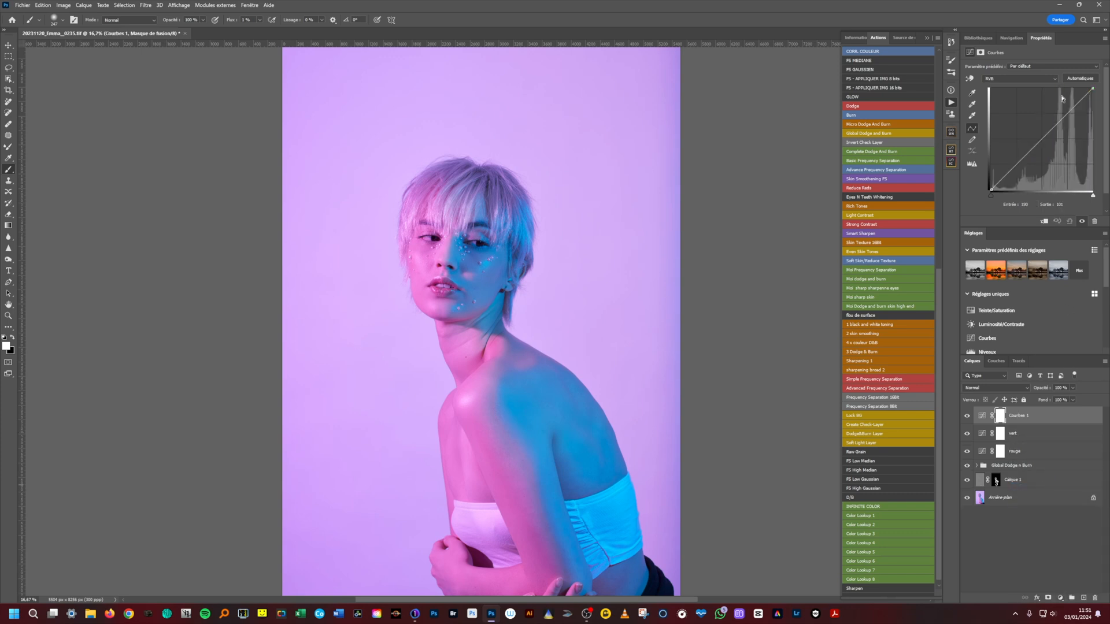
click(1023, 79)
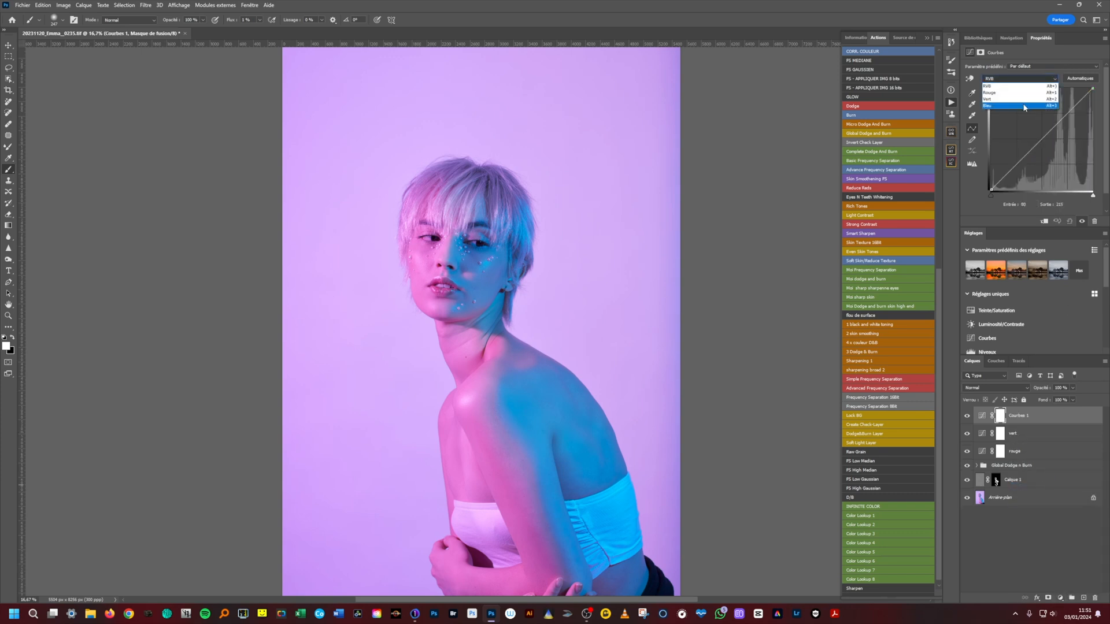
click(1025, 107)
double_click(1022, 416)
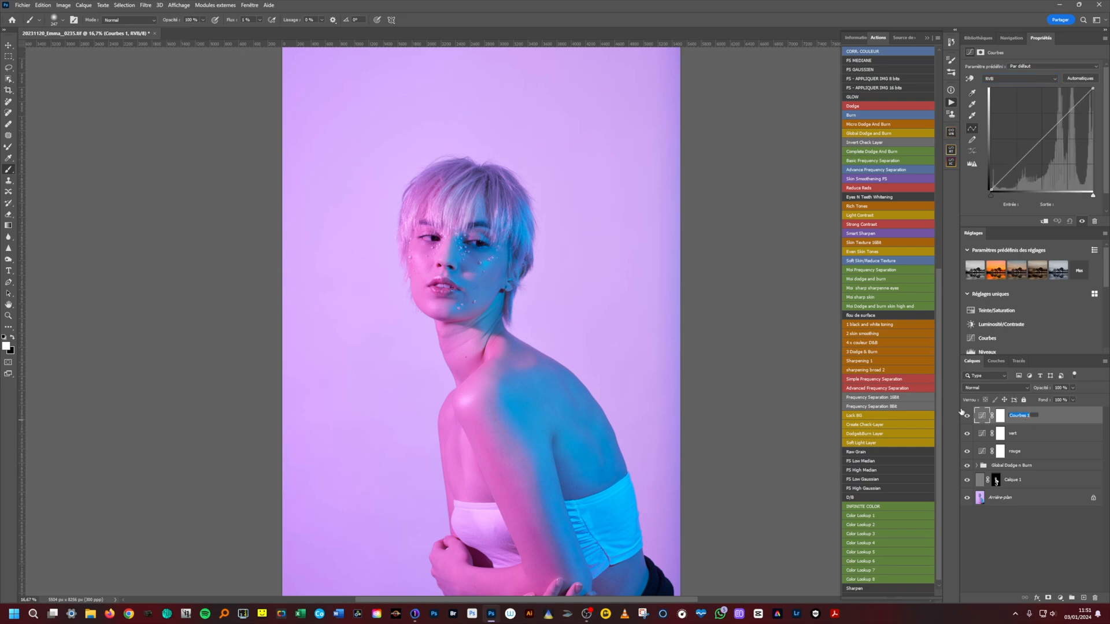
text(bleu)
key(Return)
Shape the bleu layer's blue curve with slightly raised midtones and a shadow point at input 62, output 58, and compare before and after.
click(1019, 79)
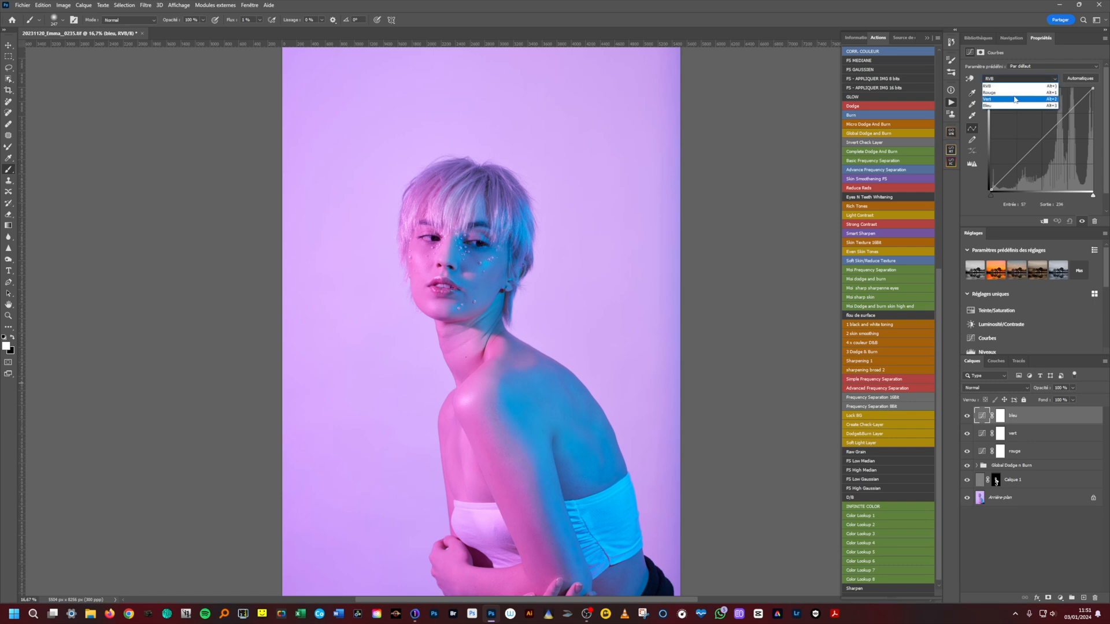
click(1015, 106)
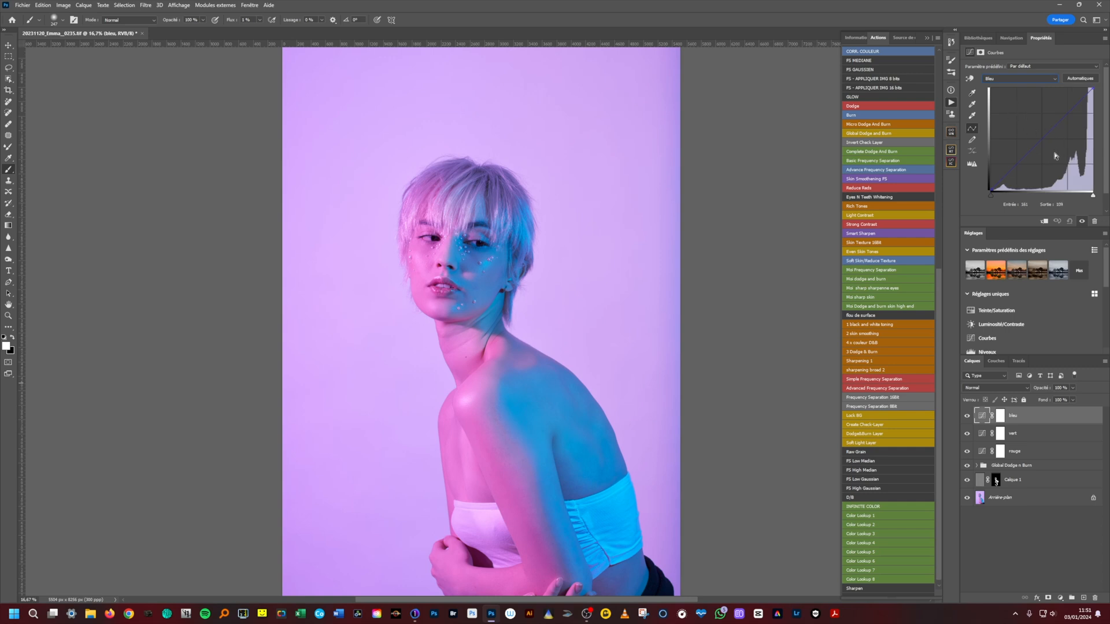
click(1068, 114)
click(1018, 164)
drag(1043, 139, 1069, 111)
click(1068, 114)
click(1019, 168)
drag(1018, 168, 1017, 167)
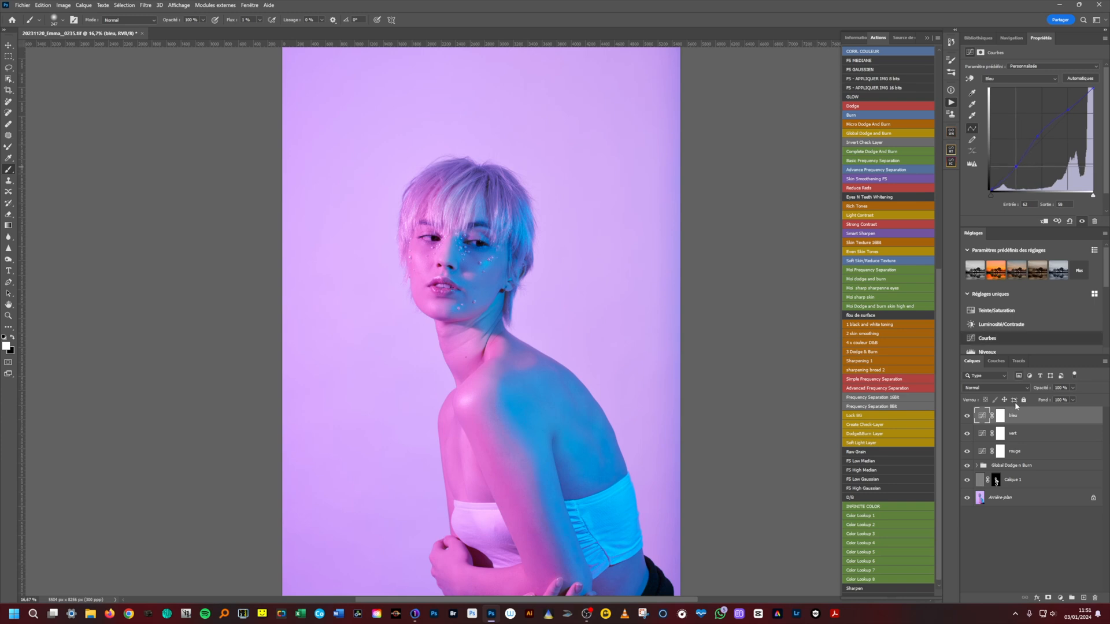
click(967, 416)
click(967, 416)
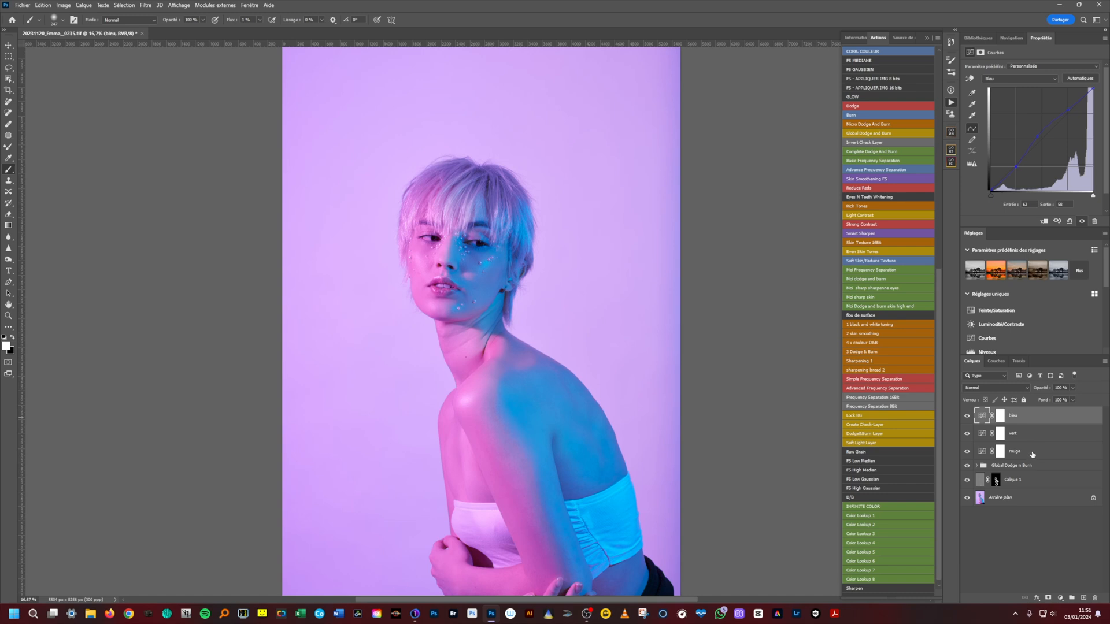
Group the bleu, vert and rouge curves layers, compare the portrait without them, and set the group's opacity to 87%.
shift+click(1026, 454)
key(ctrl+g)
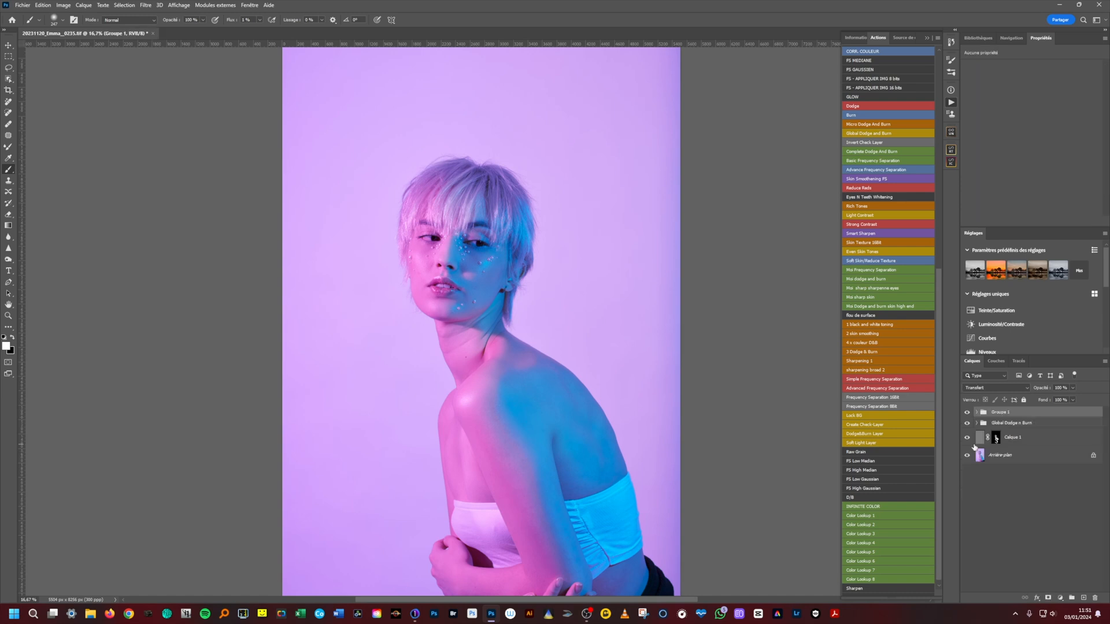
click(967, 412)
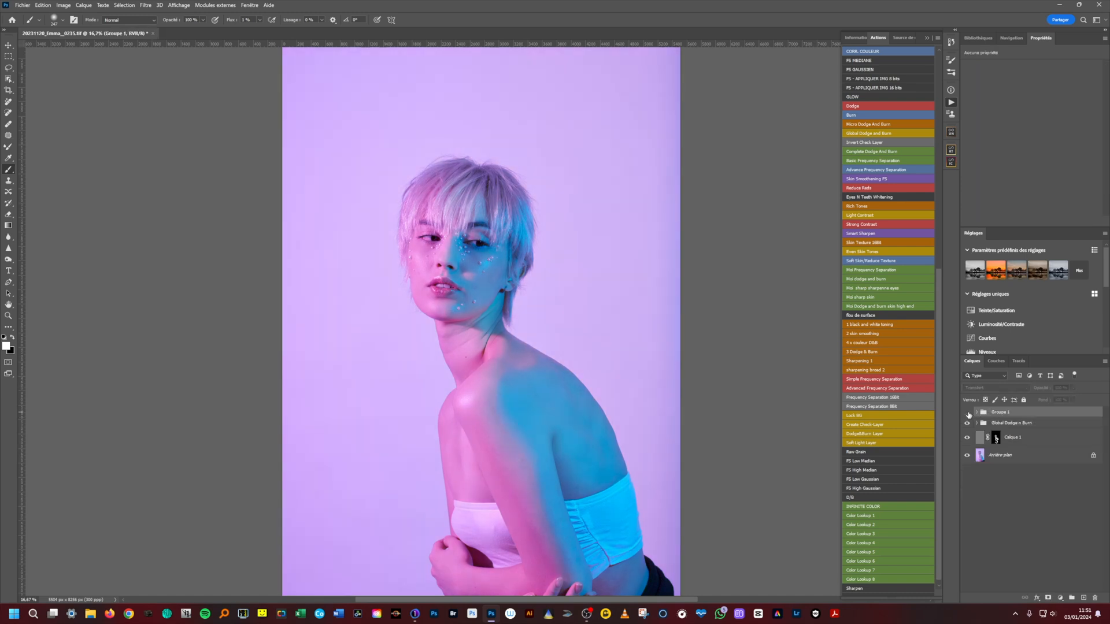
click(968, 414)
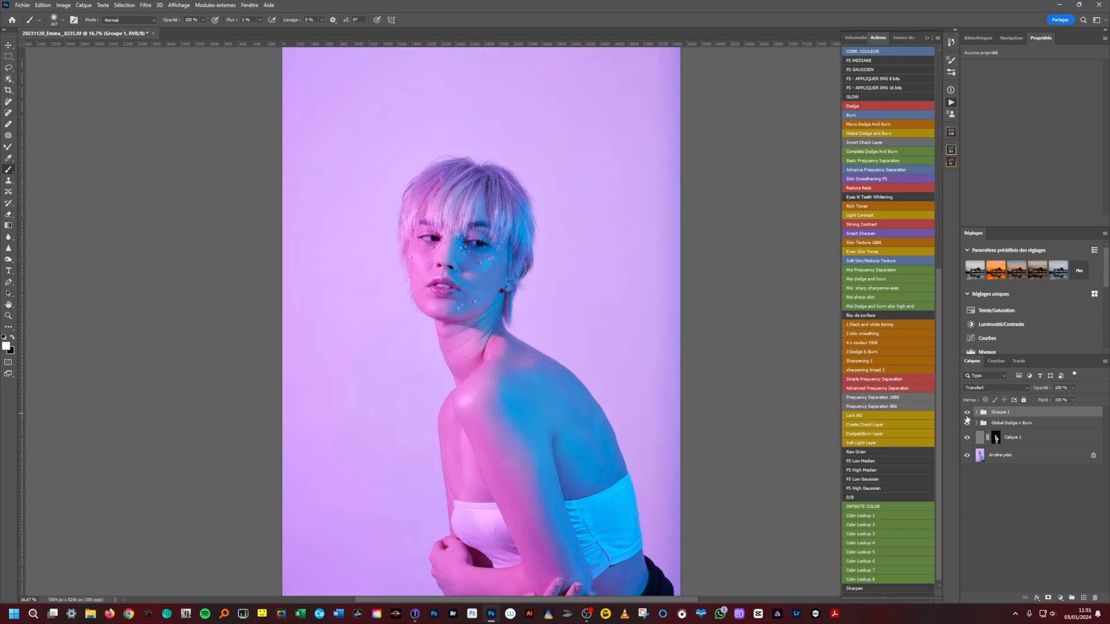
click(1073, 388)
mouse_move(1073, 399)
mouse_down()
mouse_move(1045, 404)
mouse_move(1069, 403)
mouse_up()
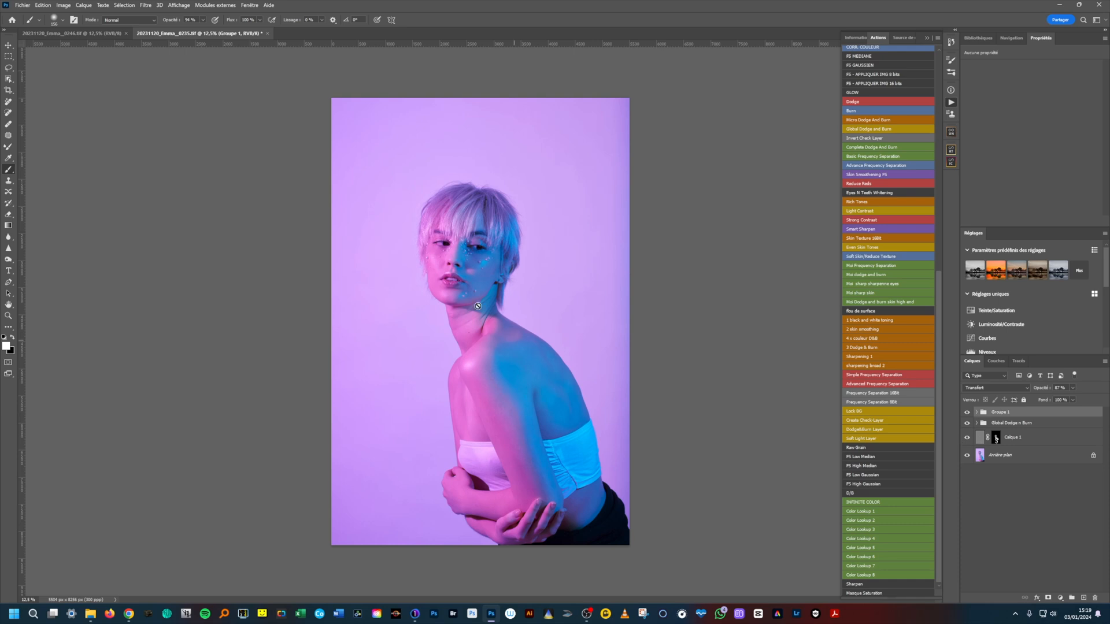
Stamp all visible layers into a new pixel layer above Groupe 1.
ctrl+click(463, 253)
ctrl+click(465, 254)
ctrl+click(472, 259)
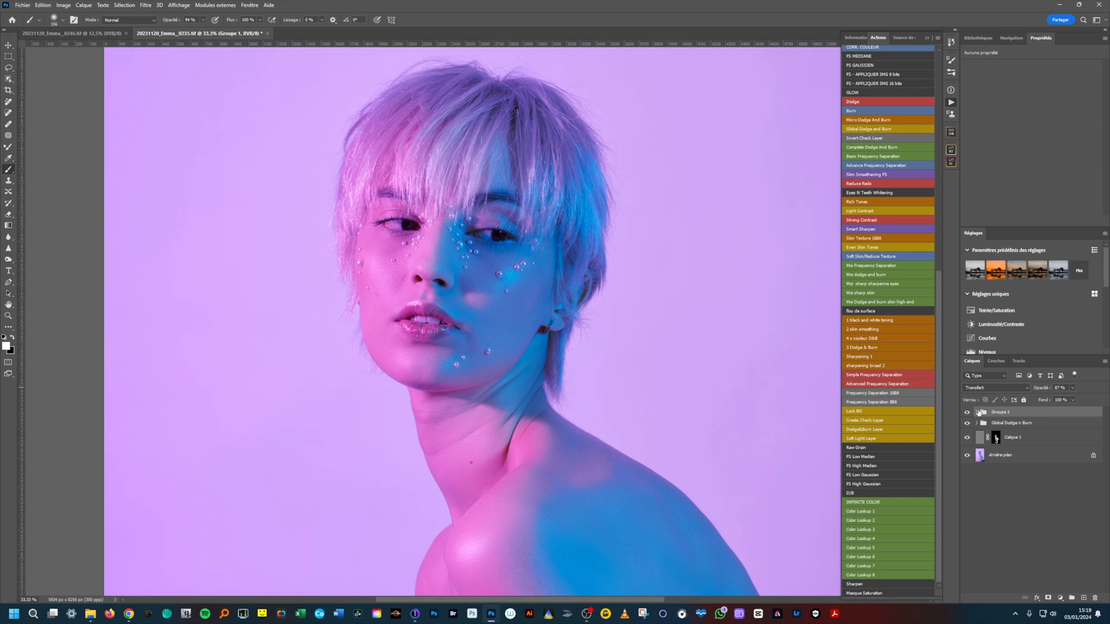
key(ctrl+shift+alt+n)
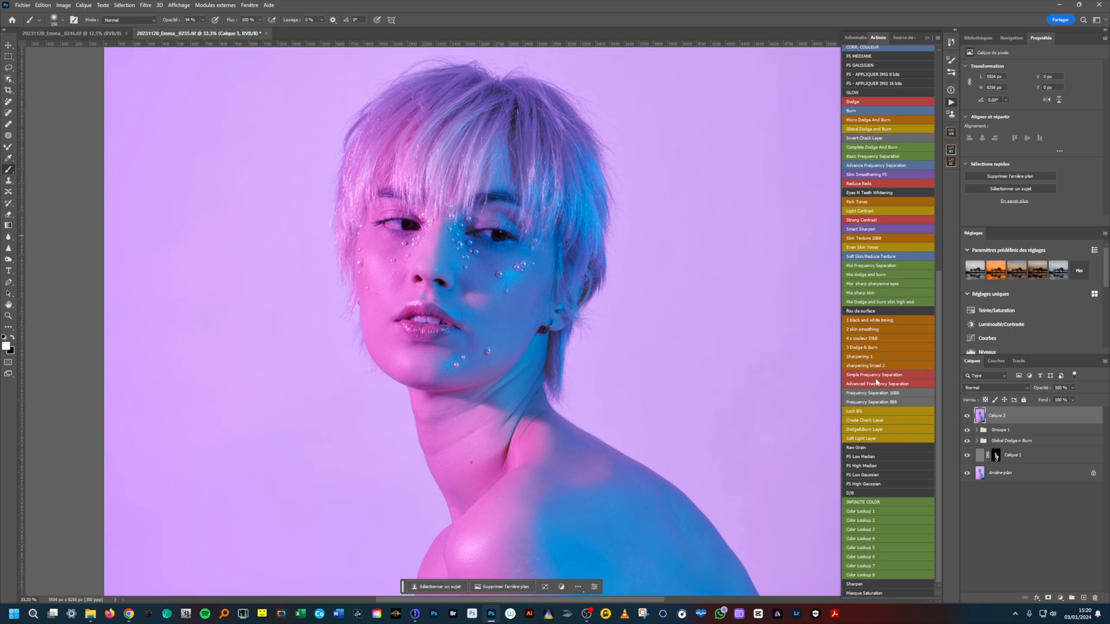
scroll(938, 358, up, 2)
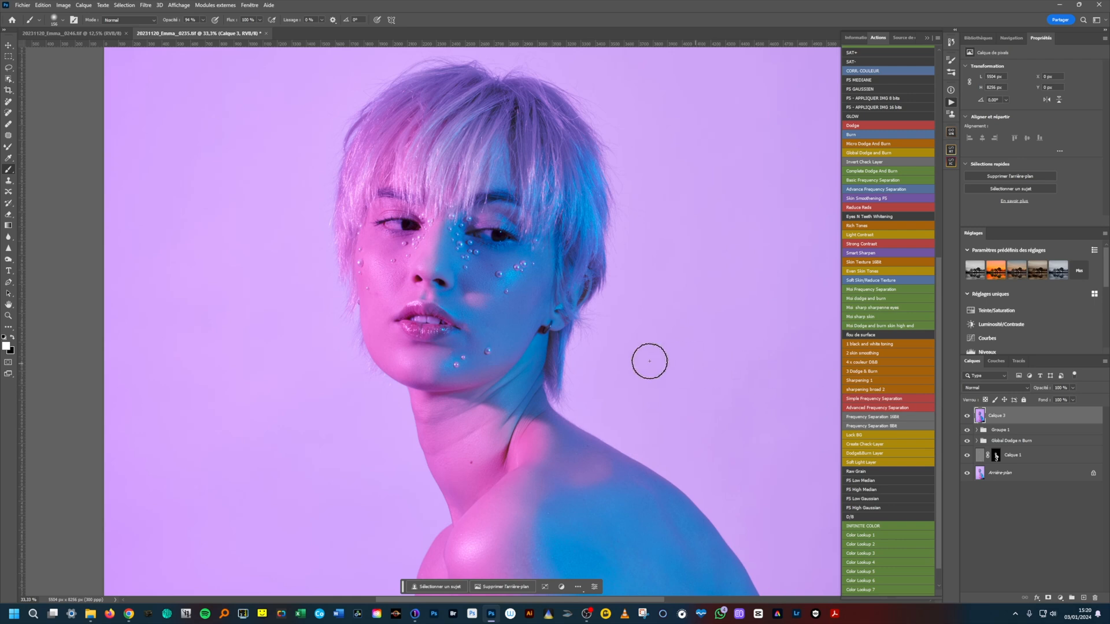
alt+click(658, 414)
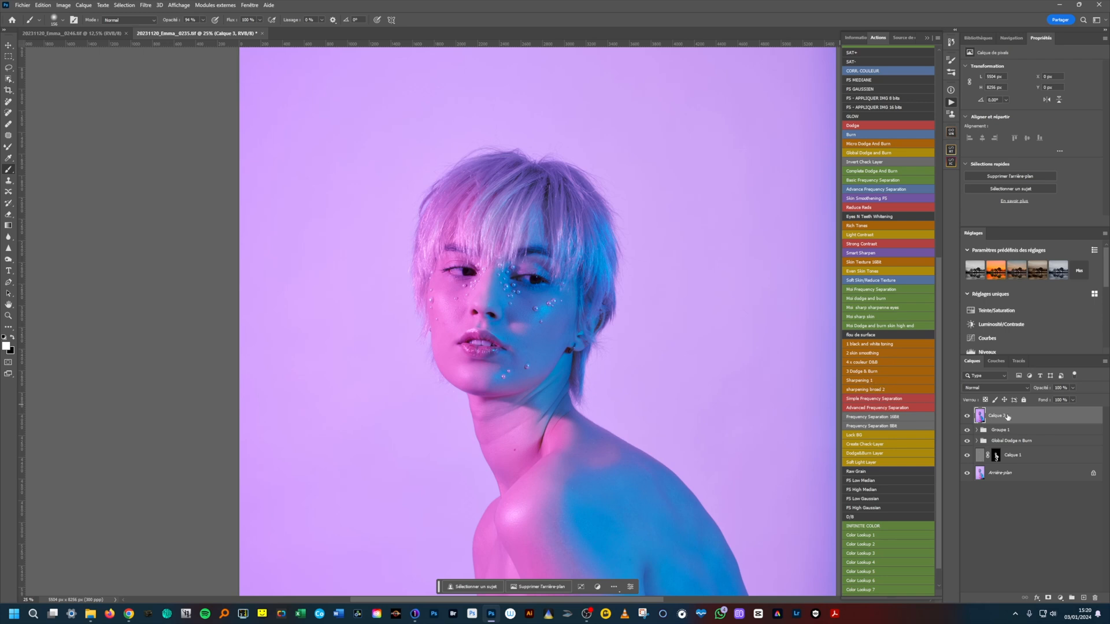
Run the Sharpening 1 action on the stamped layer with a 4-pixel high-pass radius, and compare the face with and without it.
click(883, 382)
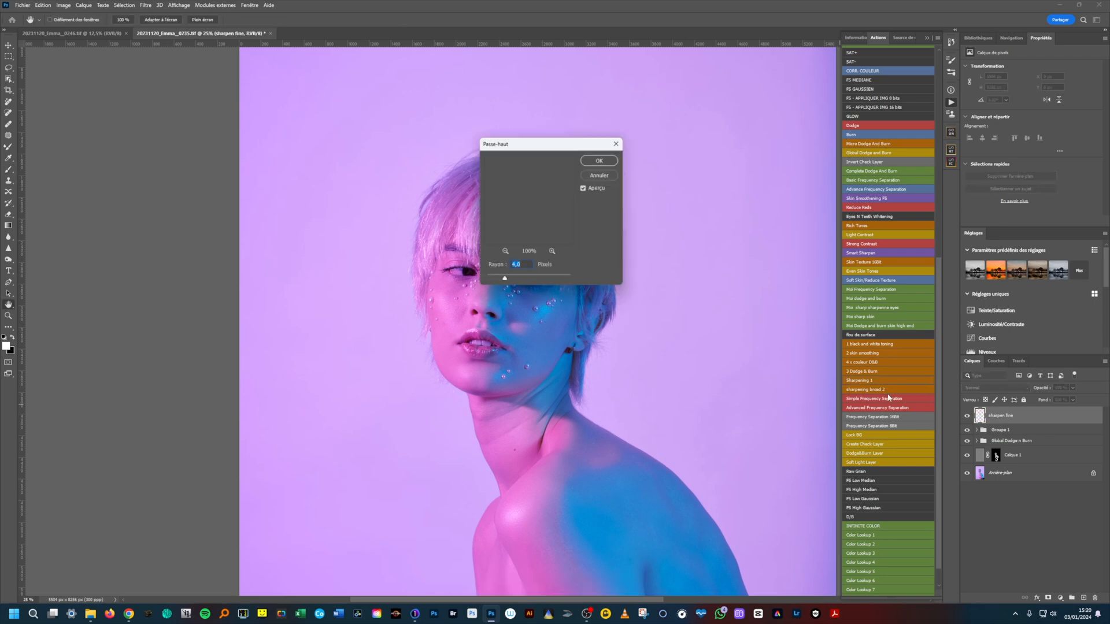
click(599, 161)
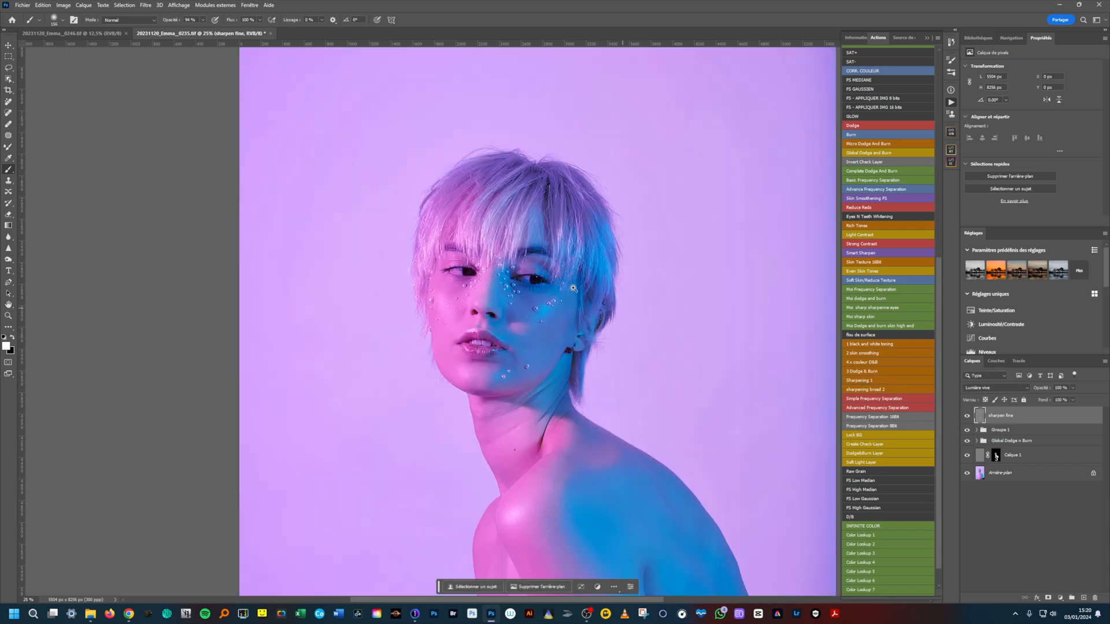
key(ctrl+plus)
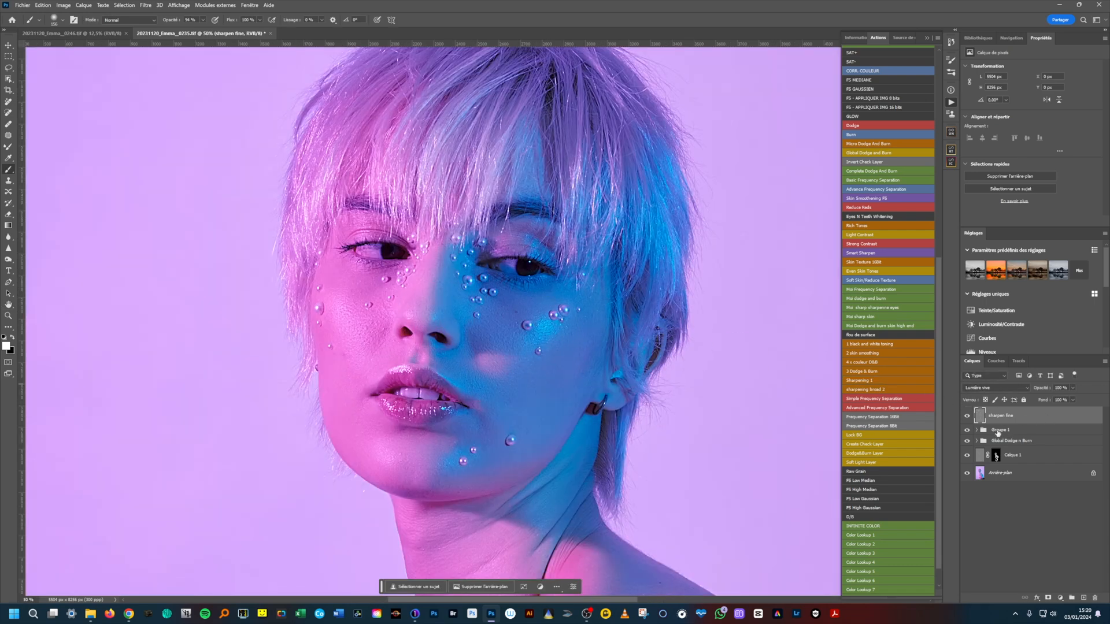
click(967, 416)
click(967, 415)
click(967, 415)
click(967, 417)
click(966, 417)
Stamp all visible layers into a new layer and run the sharpening broad 2 action with a 40-pixel high-pass radius.
key(ctrl+shift+alt+e)
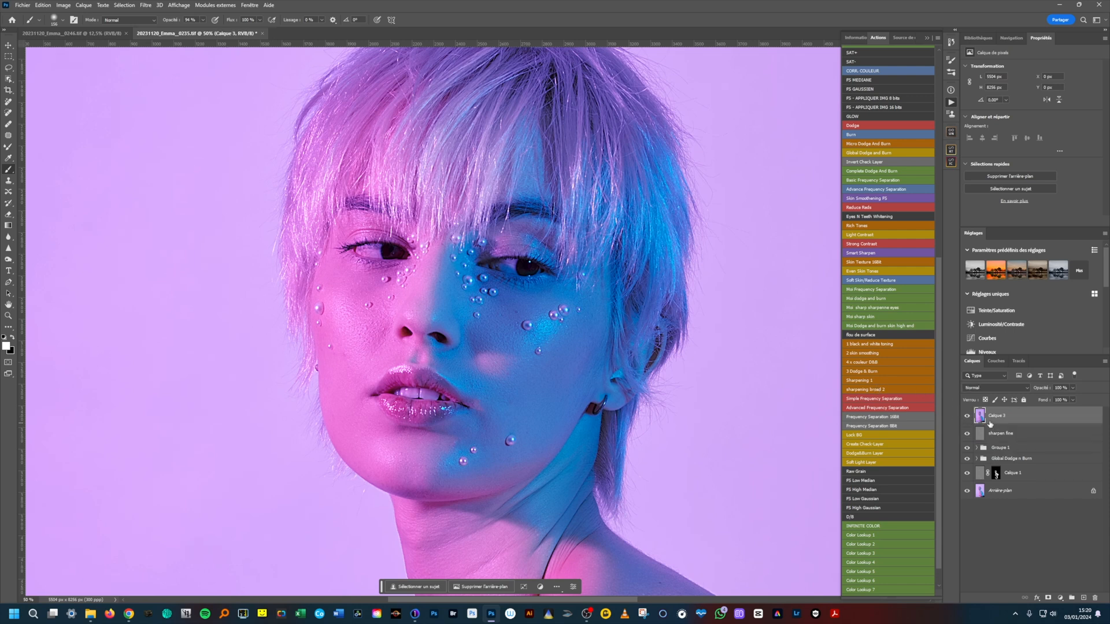
click(887, 392)
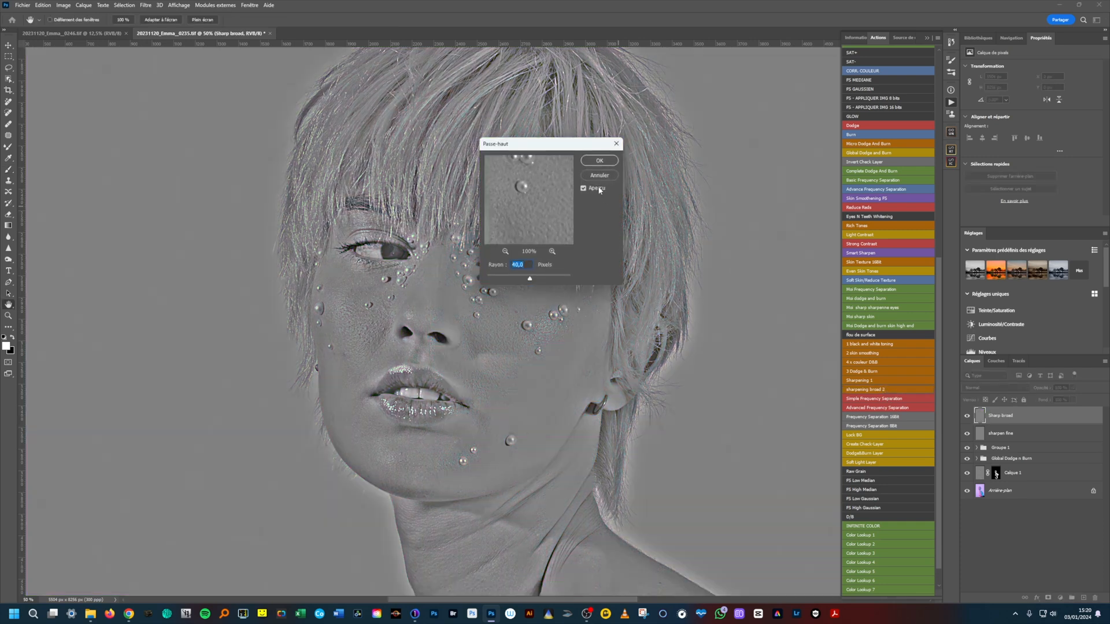
click(600, 161)
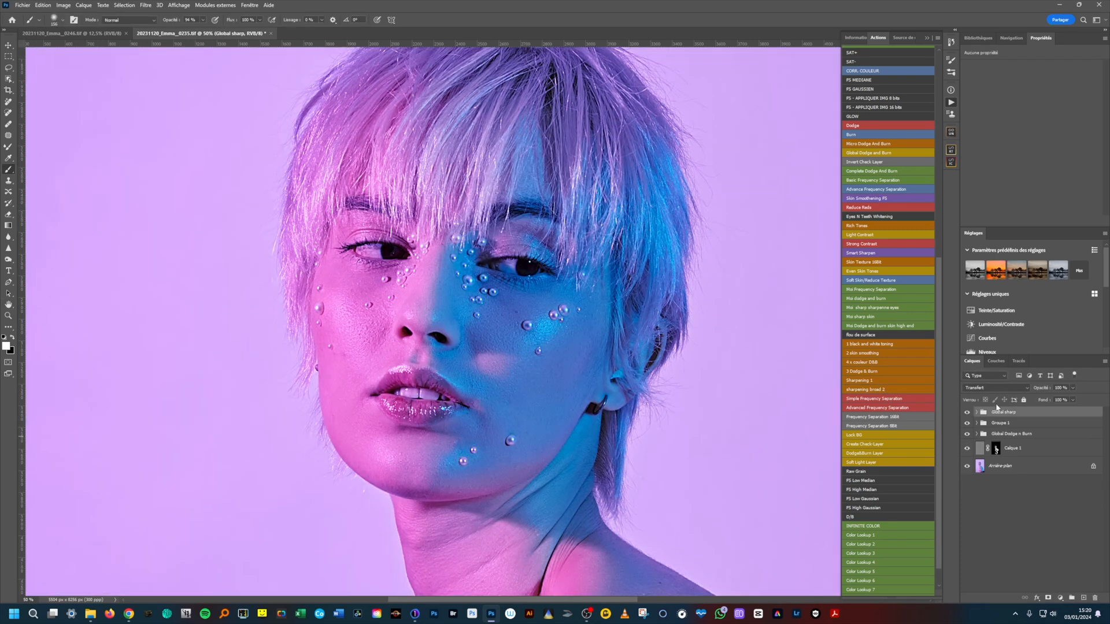
Compare the face with and without the Sharp broad layer inside the Global sharp group.
click(976, 412)
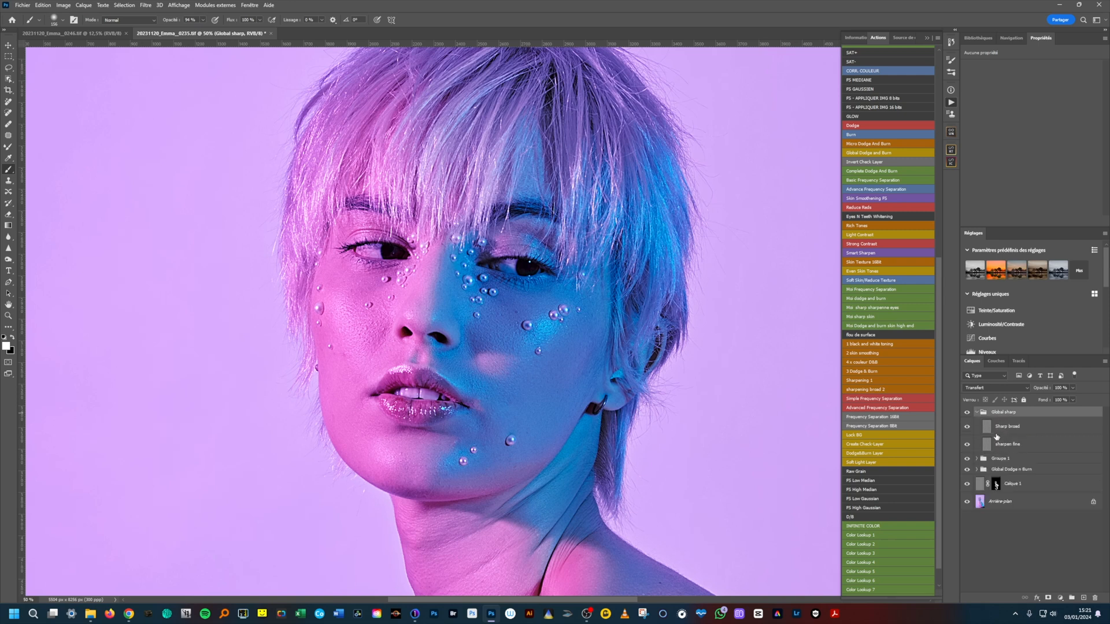
click(967, 427)
click(966, 428)
click(967, 427)
click(967, 427)
click(978, 413)
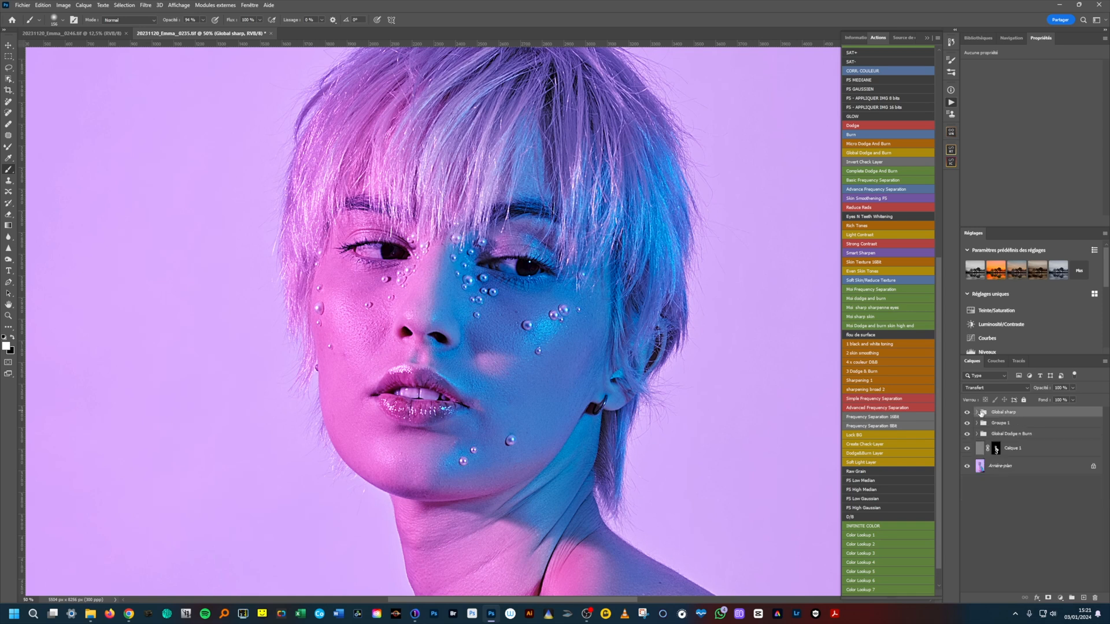
Lower the Global sharp group's opacity to about 70%.
scroll(614, 429, down, 1)
click(1072, 387)
drag(1074, 398, 1064, 398)
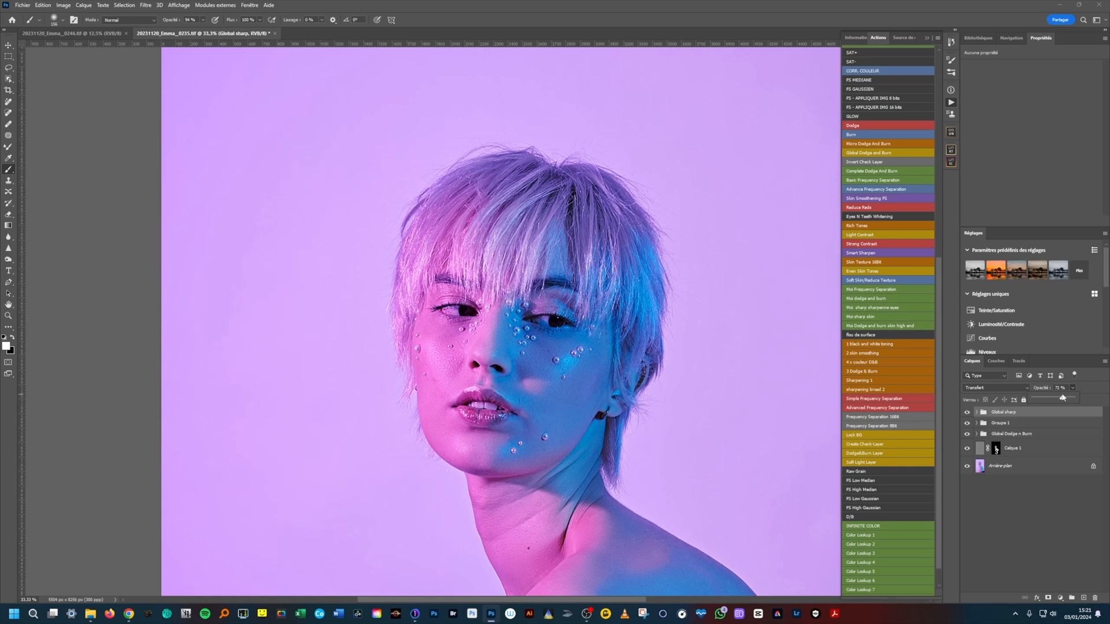
Lower the opacity of the Sharp broad layer inside Global sharp slightly, and compare the portrait without that layer.
click(977, 413)
click(976, 413)
click(977, 413)
click(1026, 428)
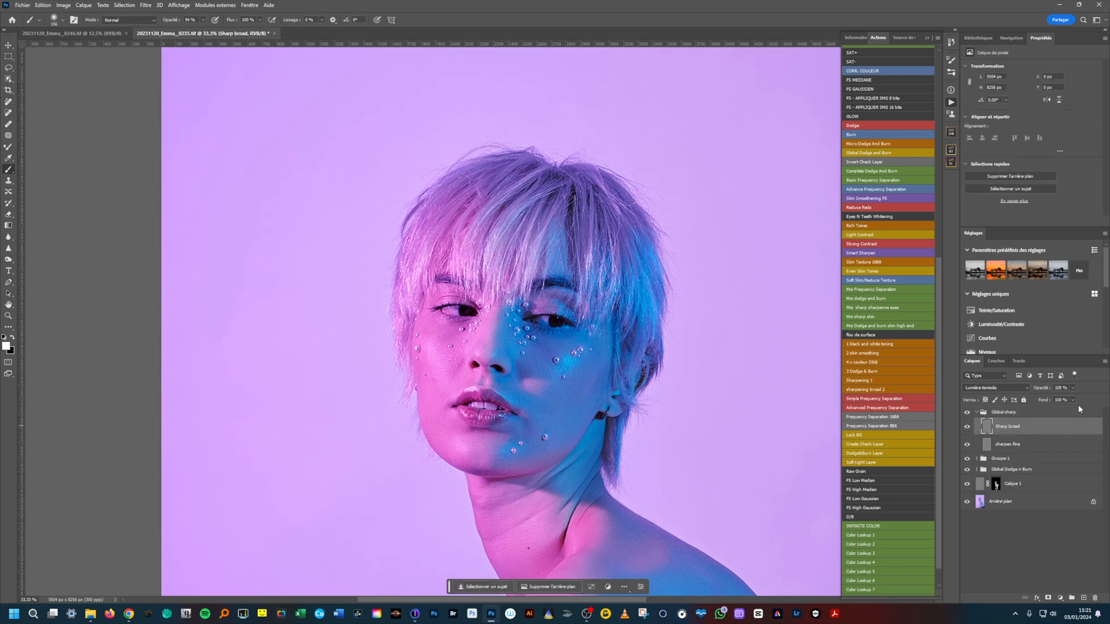
click(1073, 388)
drag(1074, 399, 1068, 400)
click(967, 427)
click(968, 427)
Set the sharpen fine layer's opacity to 90% and the Global sharp group's opacity to 80%.
click(1006, 444)
click(1073, 388)
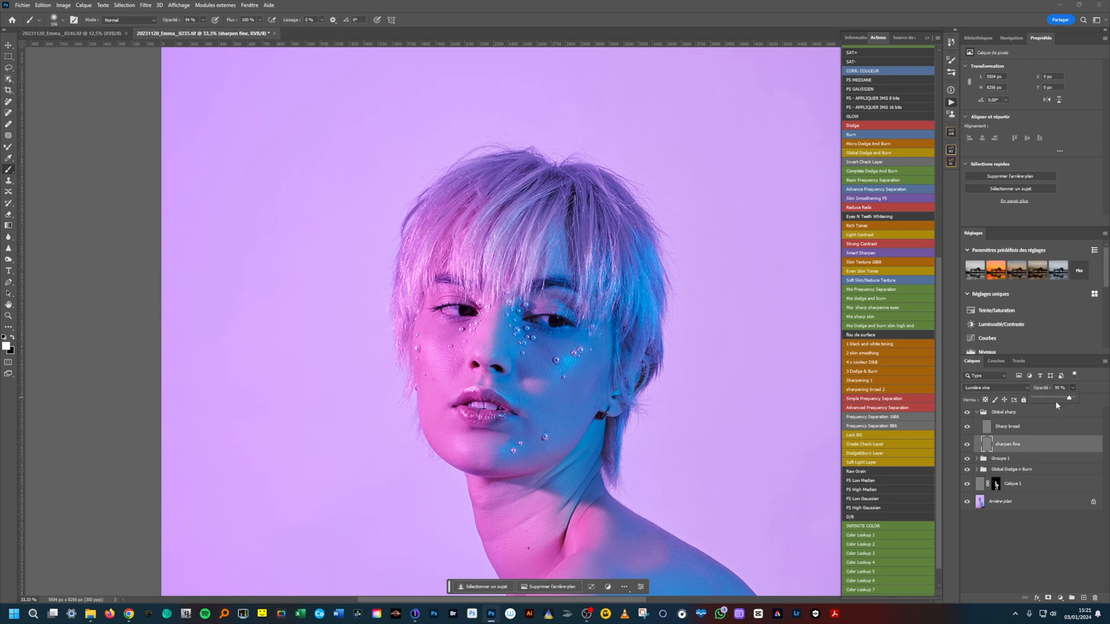
click(977, 412)
click(1074, 388)
drag(1074, 399, 1077, 399)
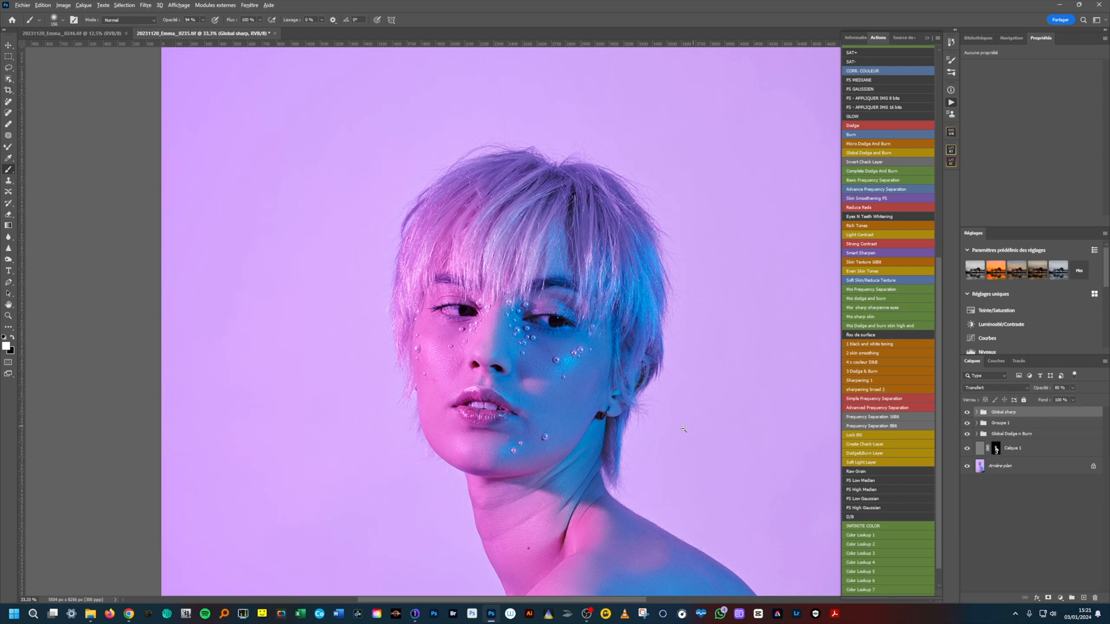
scroll(692, 431, down, 2)
scroll(693, 431, down, 1)
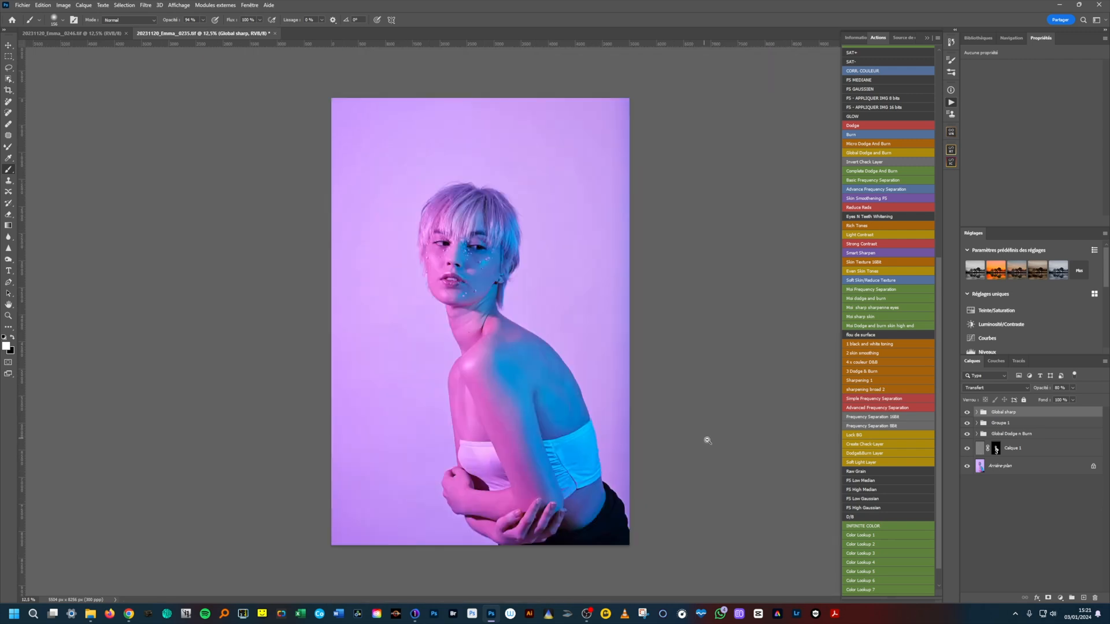
Add a Curves adjustment layer above Global sharp and darken its RGB midtones slightly, around input 129, output 122.
click(977, 424)
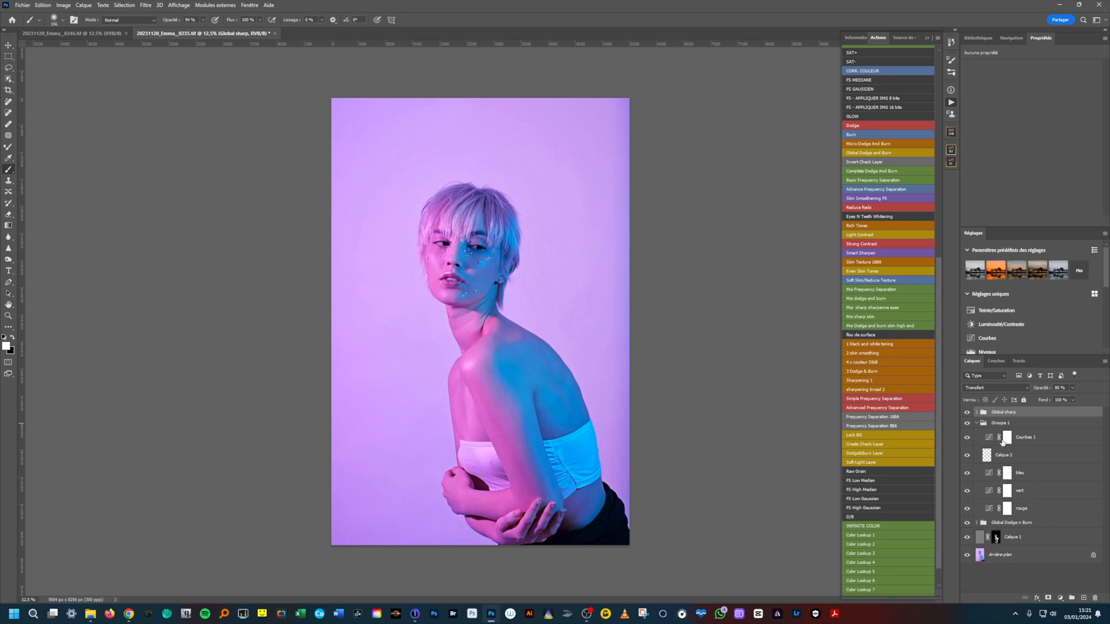
click(977, 424)
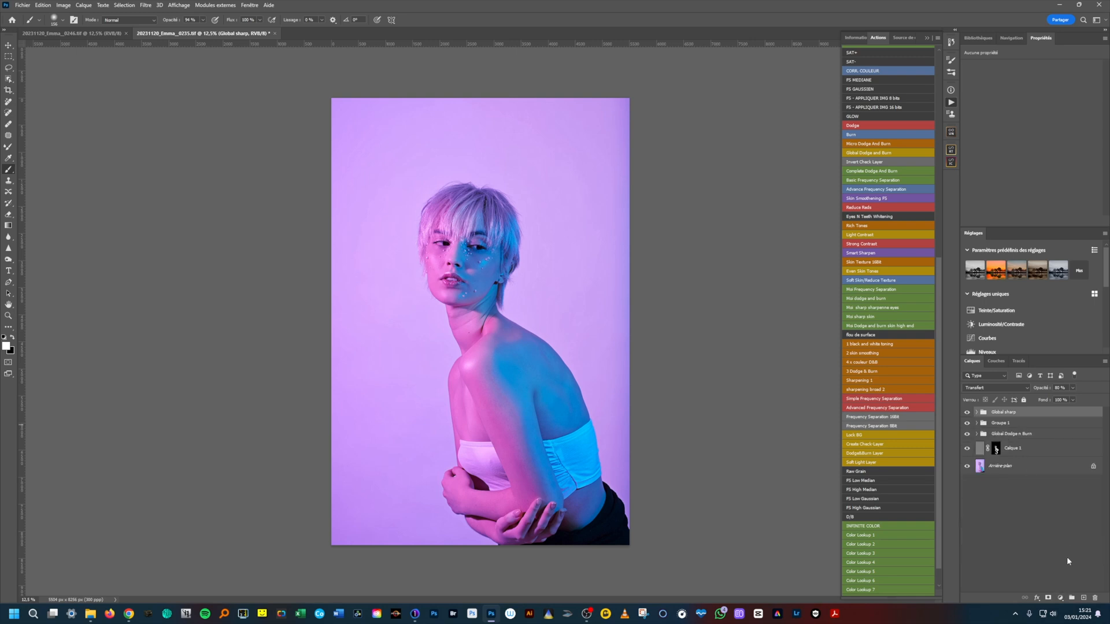
click(1060, 598)
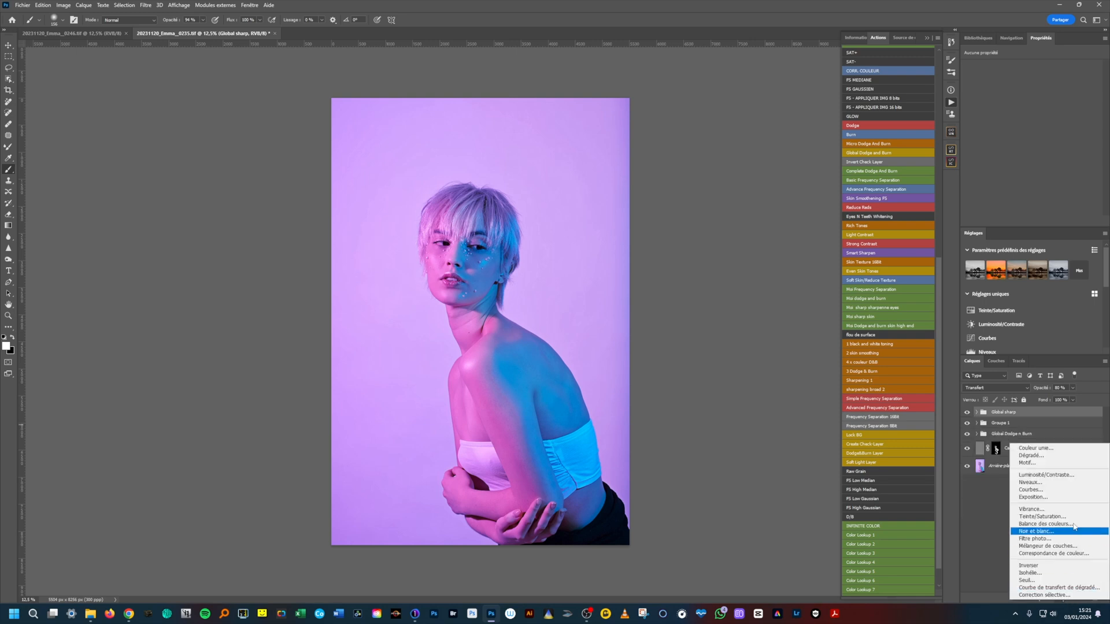
click(1047, 489)
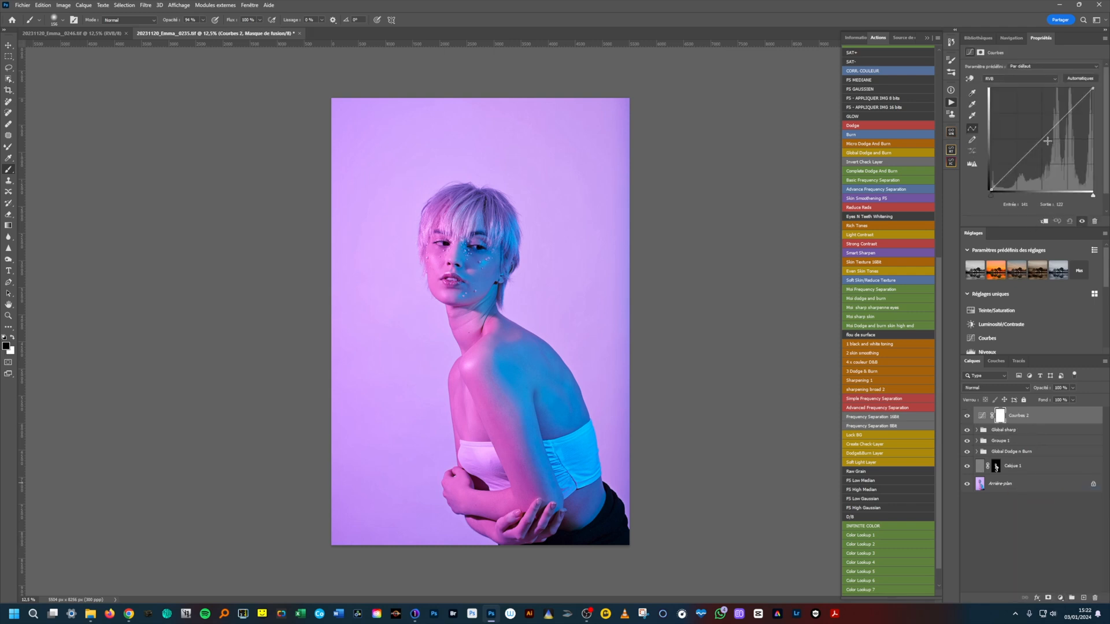
click(1042, 141)
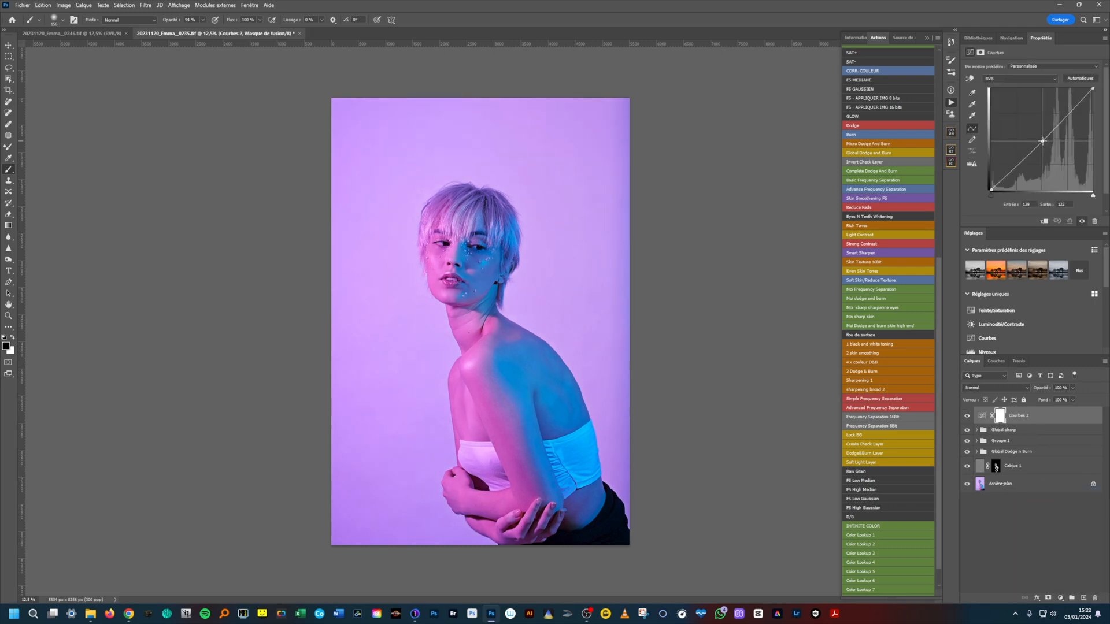
drag(1043, 140, 1043, 141)
Compare the portrait with and without the new Curves layer, and move that layer into Groupe 1.
click(967, 416)
click(967, 417)
drag(1028, 417, 1013, 443)
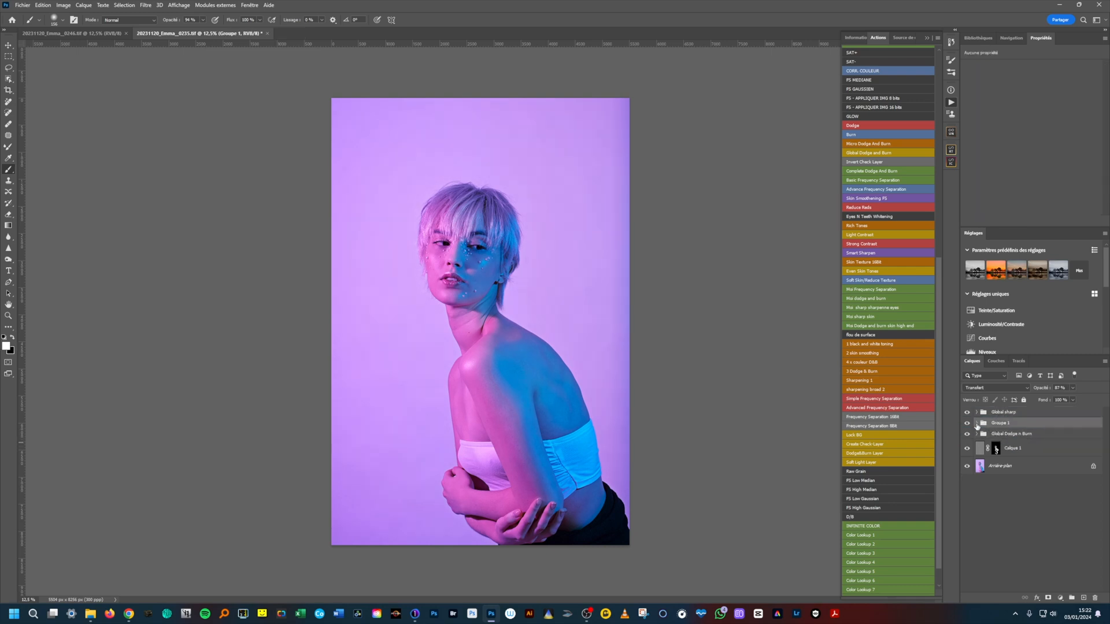
Compare the portrait with and without Groupe 1, and set the group's opacity to 80%.
click(967, 424)
click(967, 424)
click(967, 425)
click(967, 425)
click(1073, 388)
drag(1074, 398, 1073, 400)
Hide everything above the background and show Calque 1, Global Dodge n Burn and Groupe 1 again one by one to review each stage.
drag(967, 413, 964, 458)
click(966, 465)
click(968, 466)
click(966, 449)
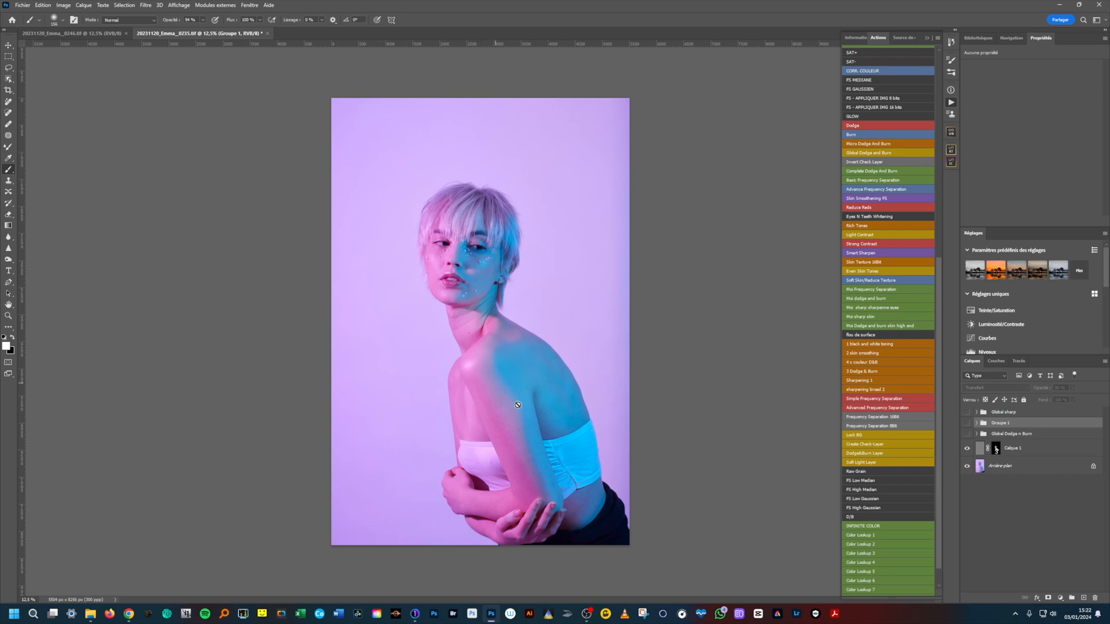
click(968, 434)
click(967, 424)
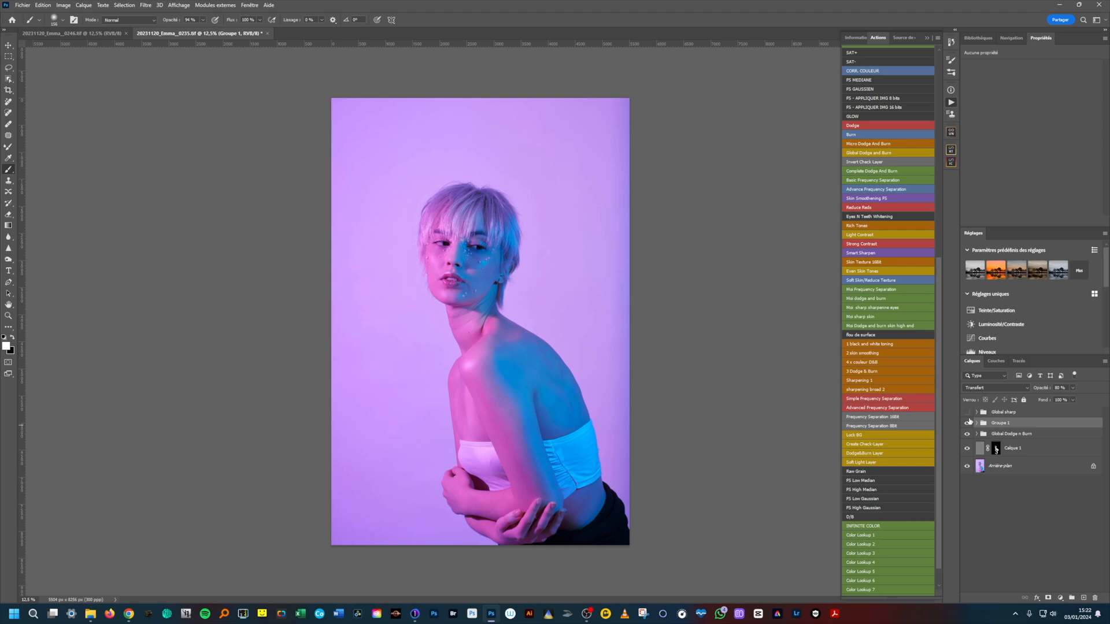
Hide and show again the layers inside Groupe 1 to examine the colour grading, and make the Global sharp group visible again.
click(976, 424)
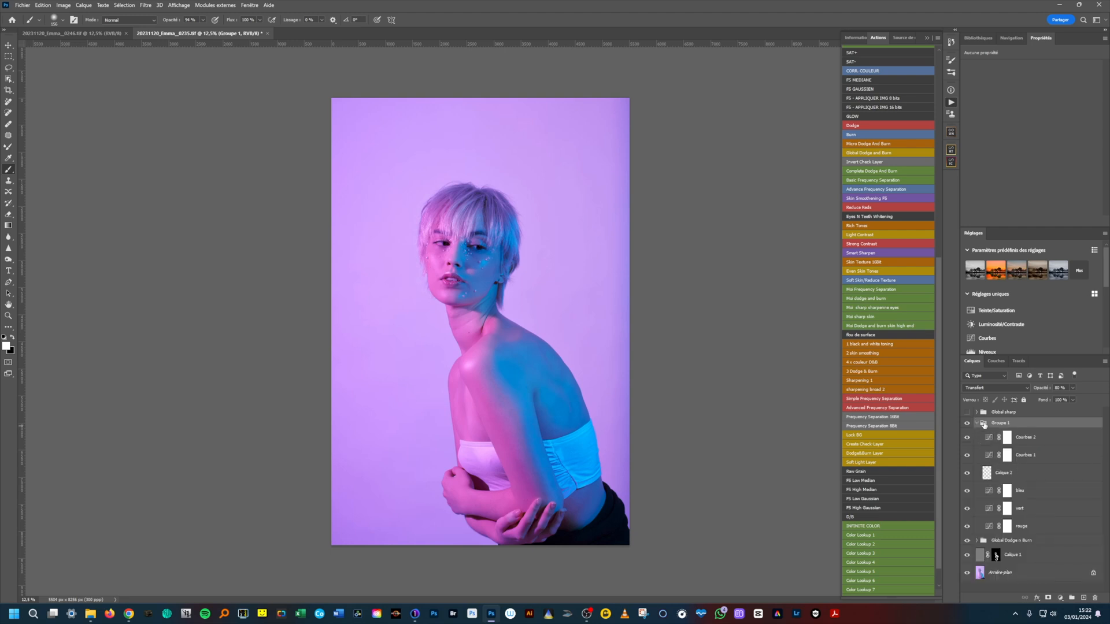
drag(968, 527, 967, 438)
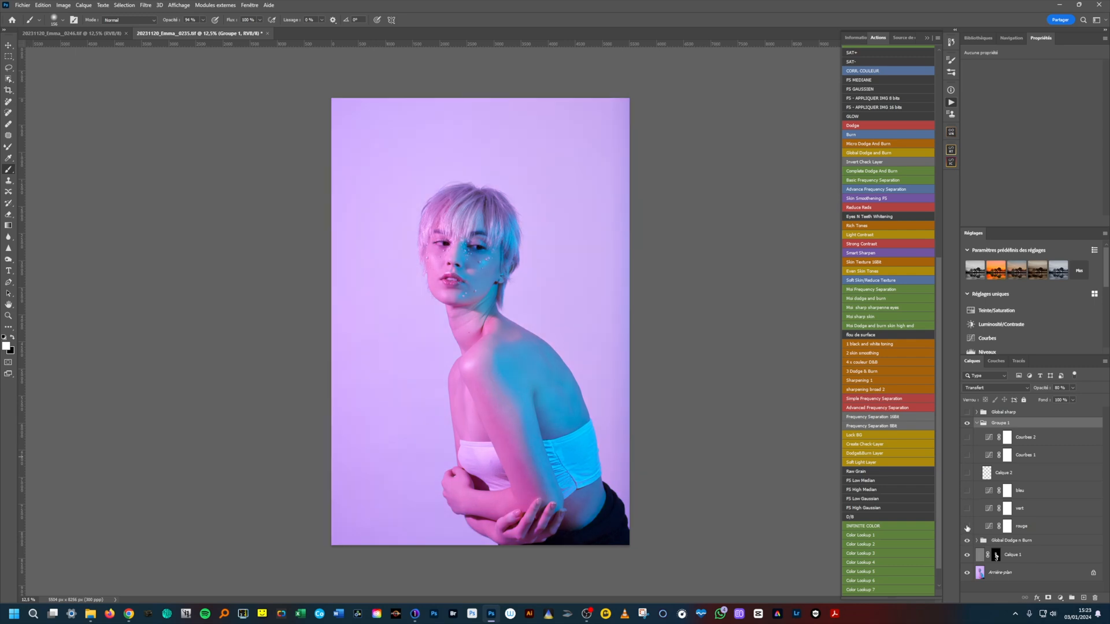
drag(967, 528, 967, 438)
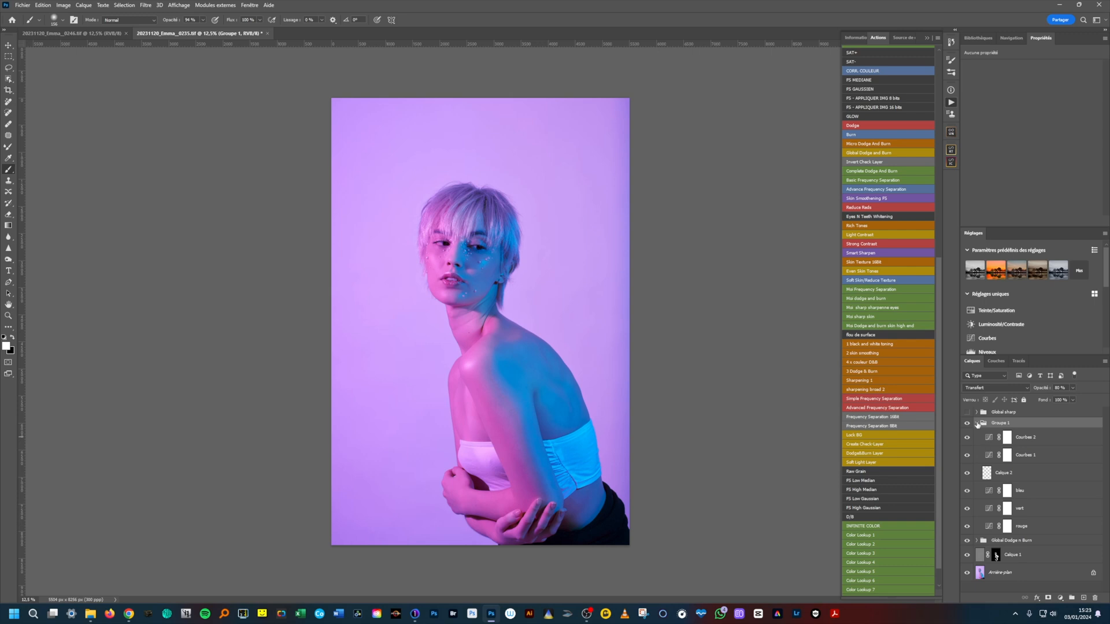
click(977, 423)
click(967, 412)
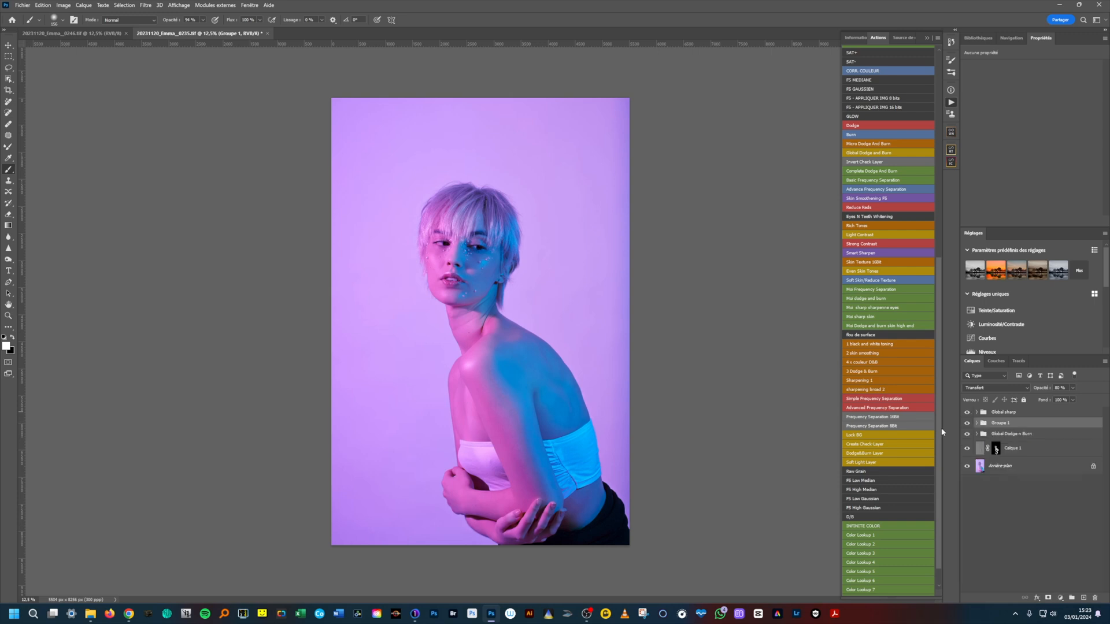
key(ctrl+plus)
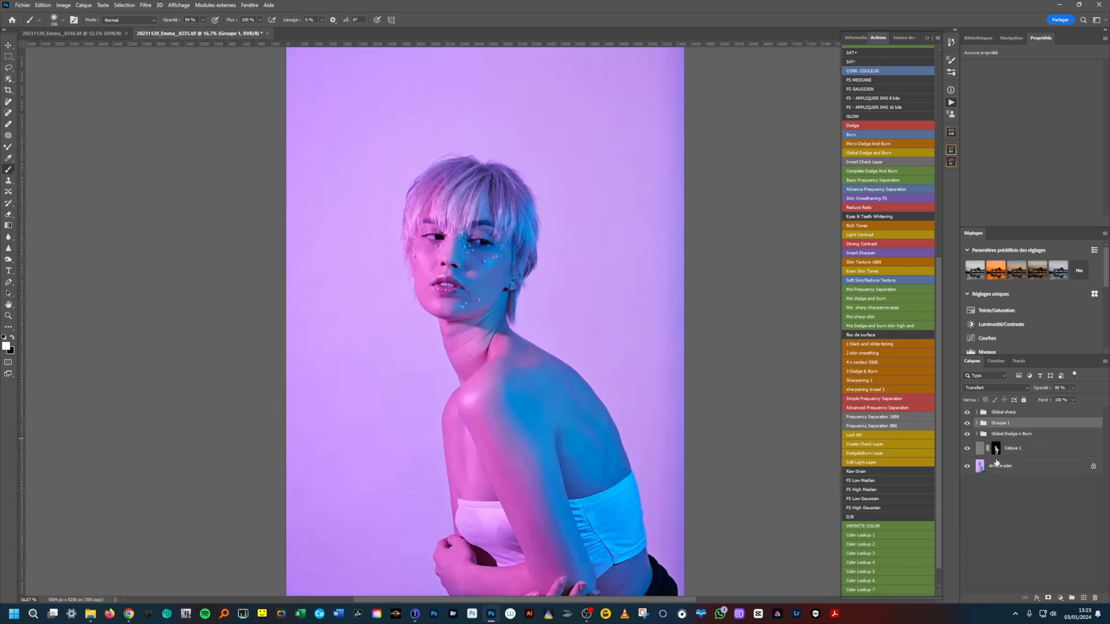